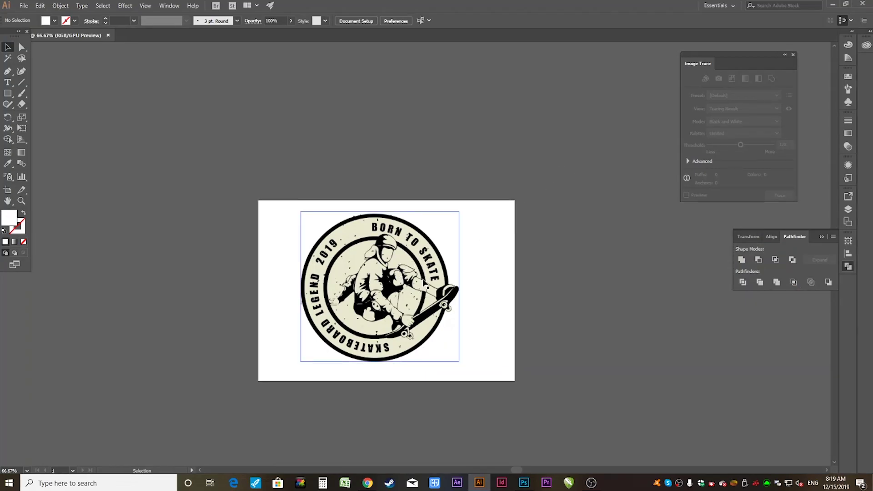
- Inspect the placed badge at closer zoom, then open Document Setup showing centimetre units
click(426, 297)
key(ctrl+plus)
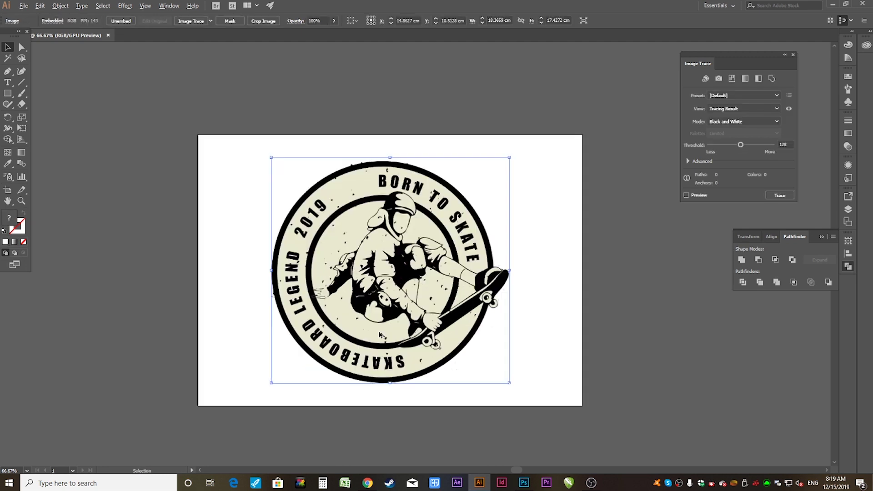
key(ctrl+plus)
key(ctrl+minus)
key(ctrl+minus)
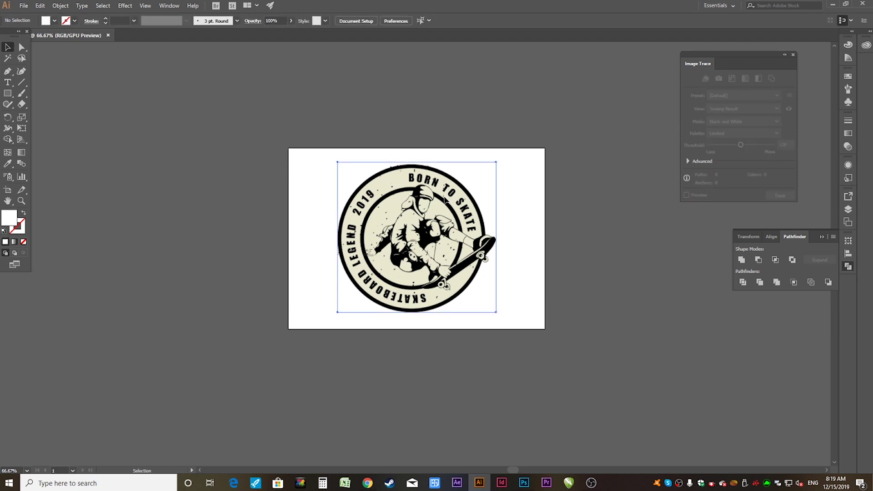
click(426, 52)
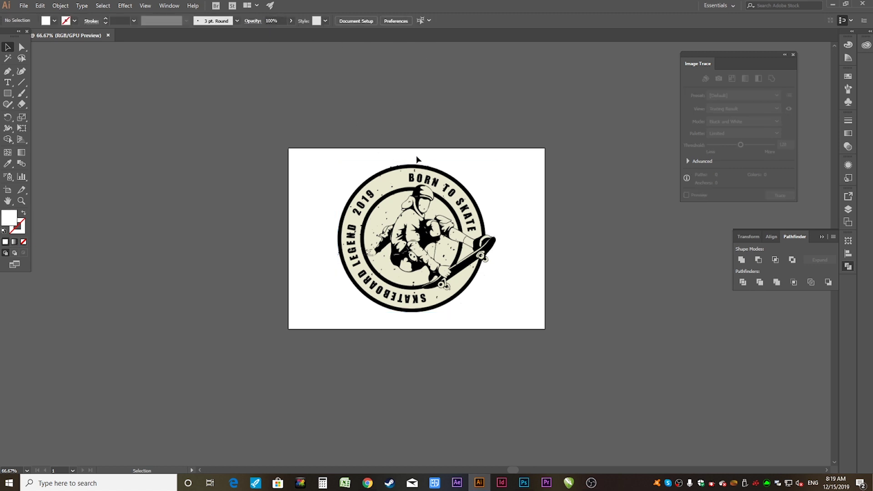
click(357, 21)
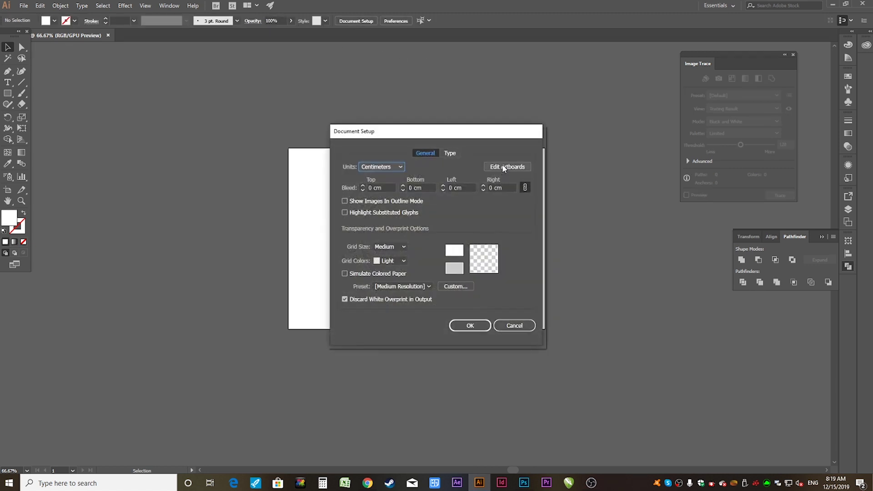
- Preview artboard editing mode, then exit it and reopen Document Setup
click(502, 167)
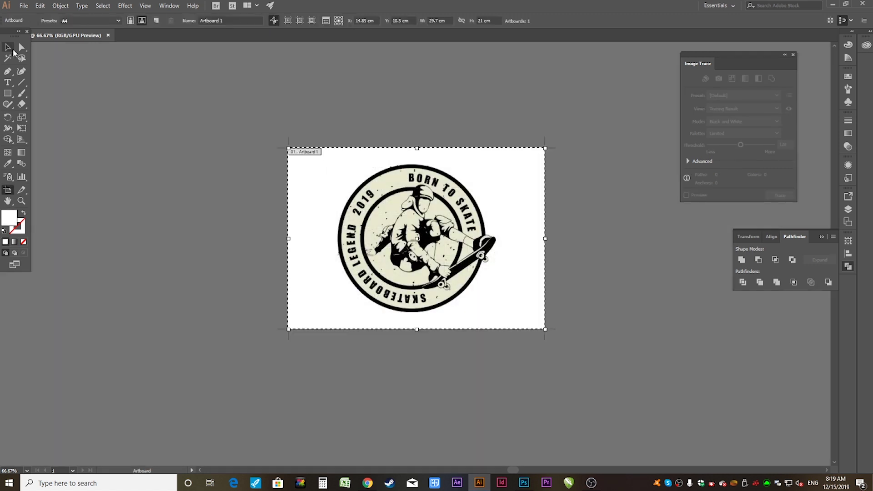
scroll(481, 202, down, 2)
scroll(611, 197, up, 2)
click(7, 48)
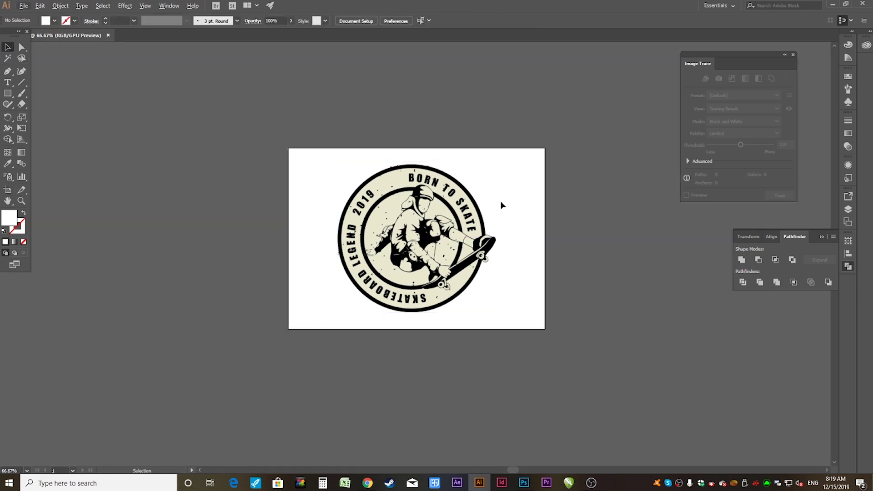
click(357, 23)
- Alt-drag Artboard 1 to the right to duplicate it, then delete the copied badge
click(499, 165)
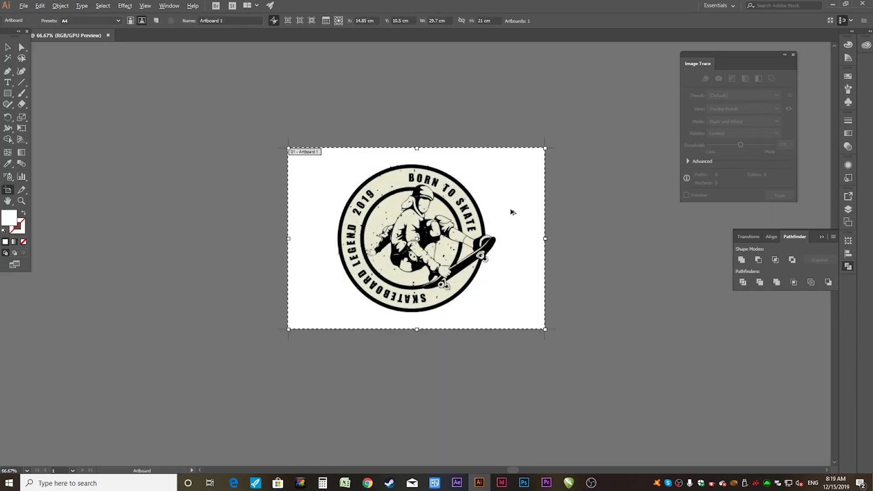
drag(511, 211, 797, 214)
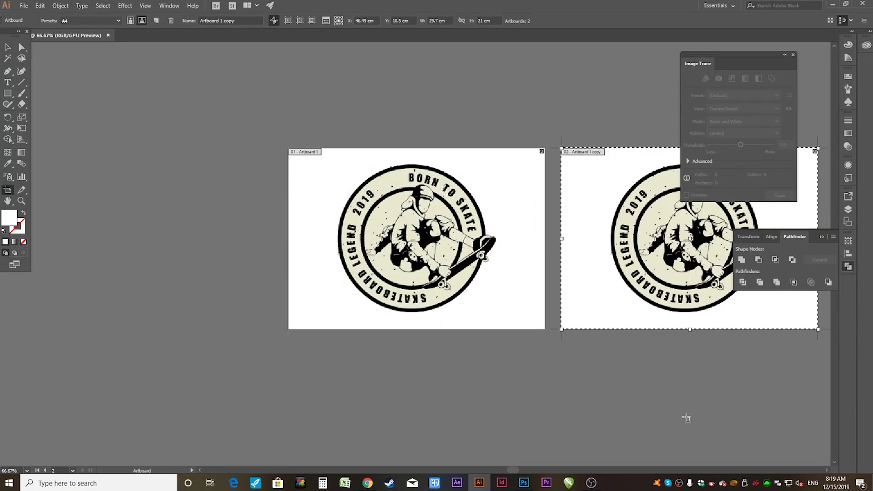
drag(685, 421, 511, 413)
click(6, 47)
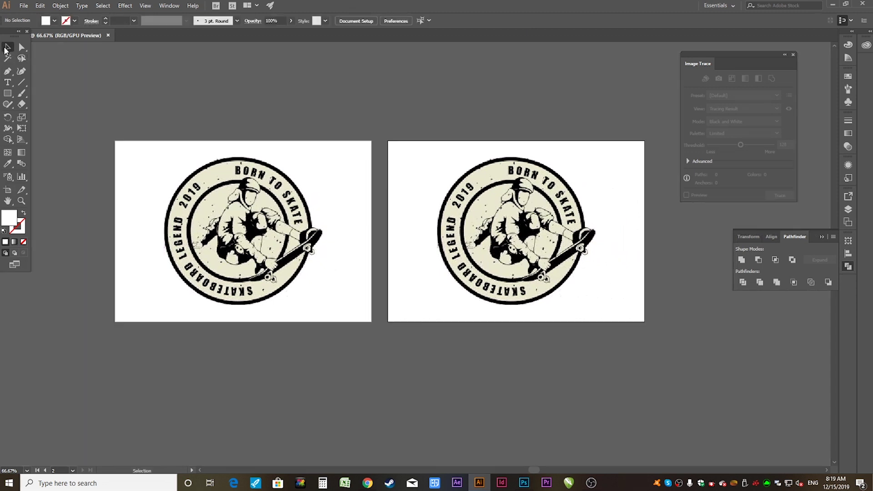
click(535, 232)
key(Delete)
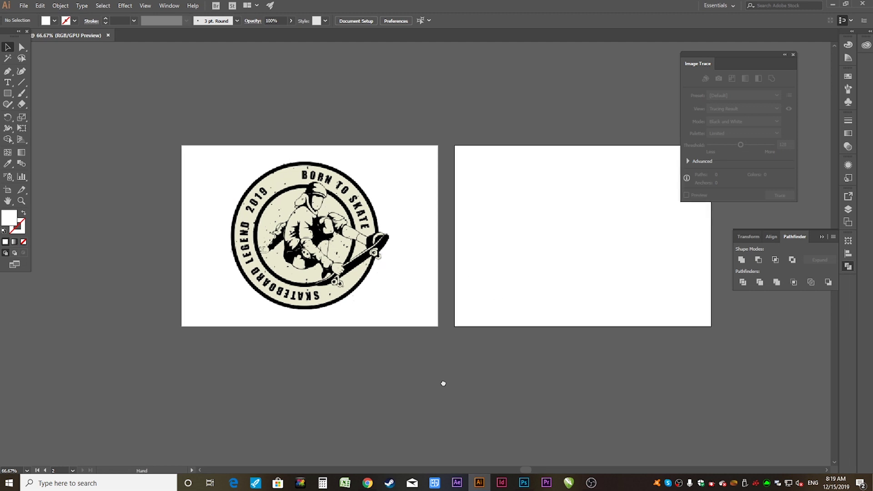
- Zoom and pan to show both artboards, then minimize the Illustrator window
key(ctrl+plus)
key(ctrl+plus)
key(ctrl+plus)
key(ctrl+1)
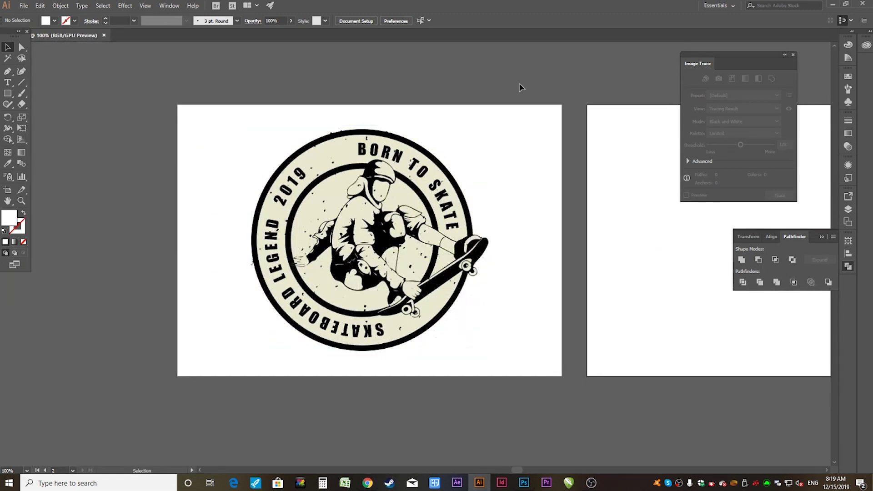
mouse_move(513, 213)
mouse_down()
mouse_move(610, 271)
mouse_move(339, 231)
mouse_move(489, 241)
mouse_move(353, 224)
mouse_up()
key(ctrl+minus)
key(ctrl+minus)
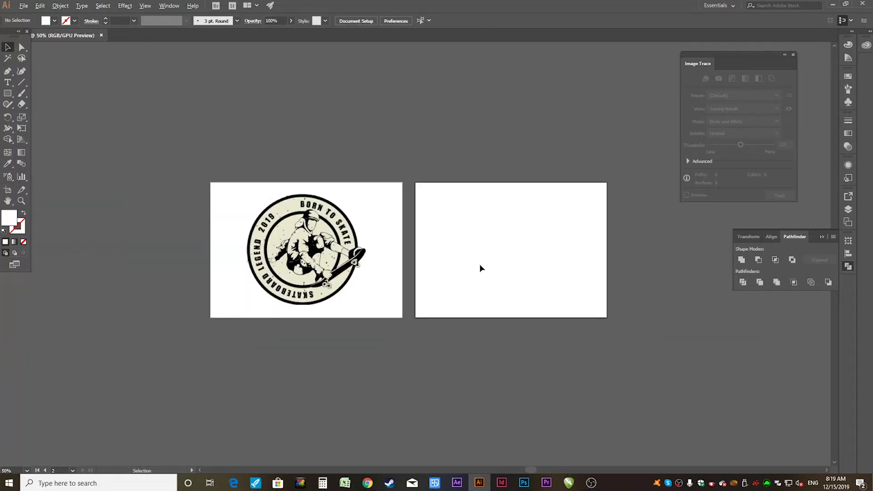
scroll(531, 256, up, 1)
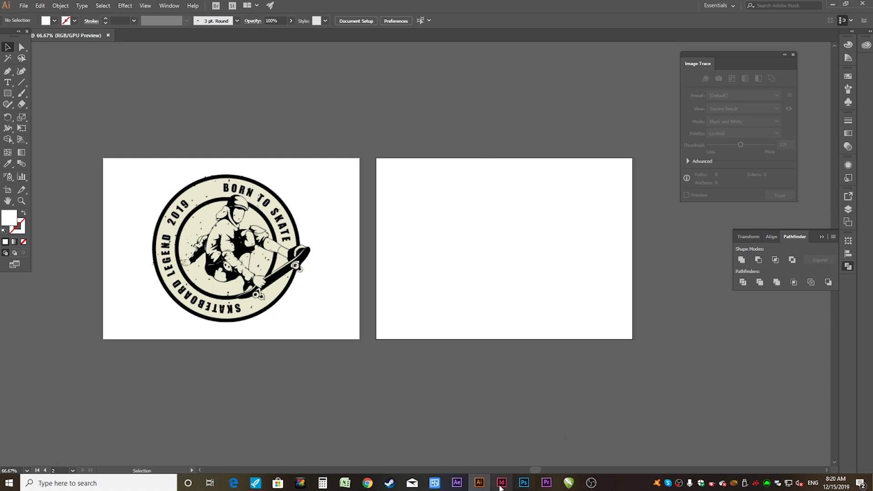
click(832, 5)
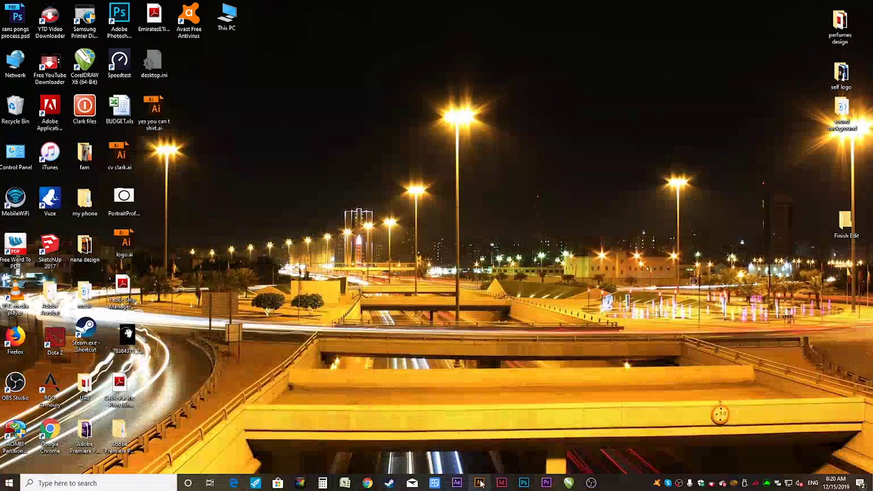
mouse_move(479, 484)
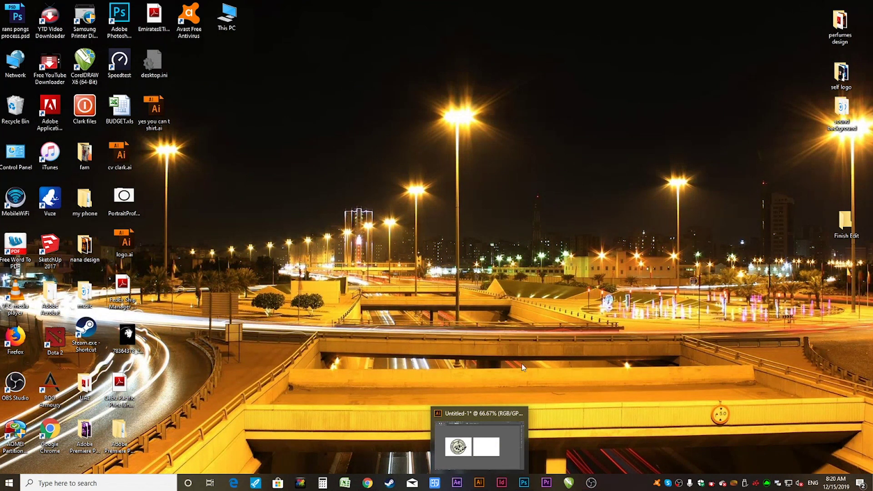
- Refresh the Windows desktop and restore Illustrator from the taskbar
right_click(540, 226)
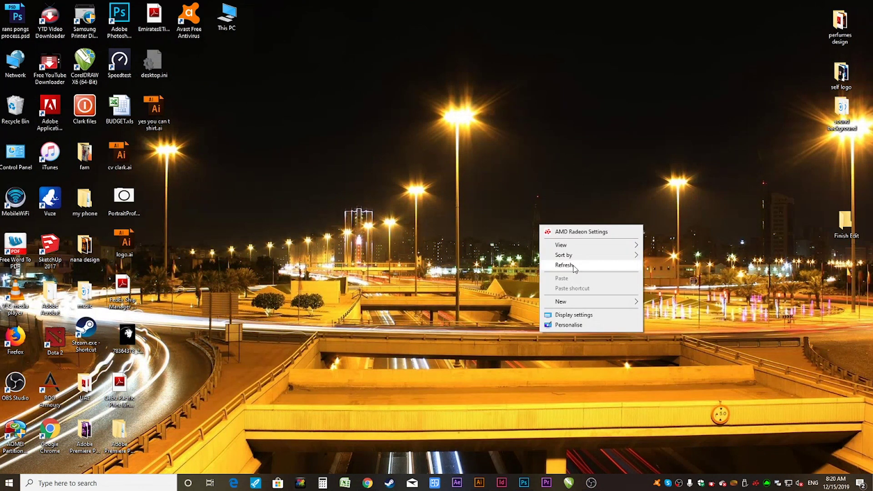
click(564, 265)
click(479, 483)
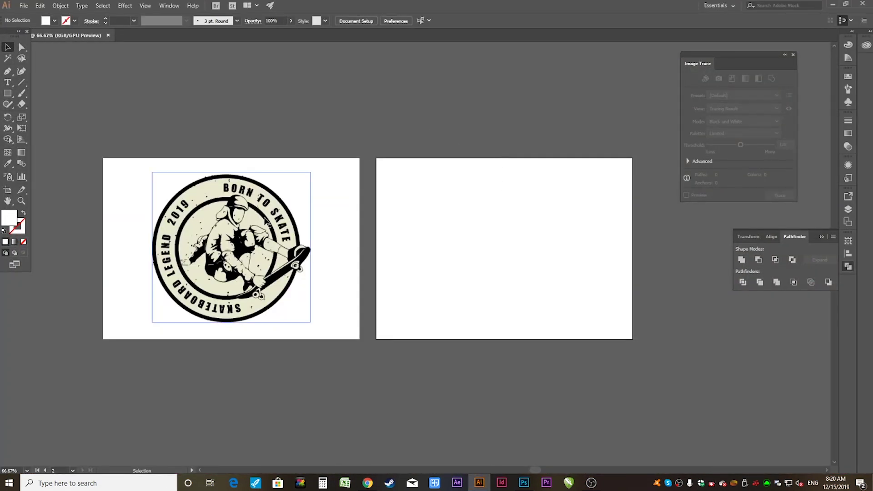
- Drag the badge image a little lower and slightly left on artboard 1, then deselect it
click(257, 247)
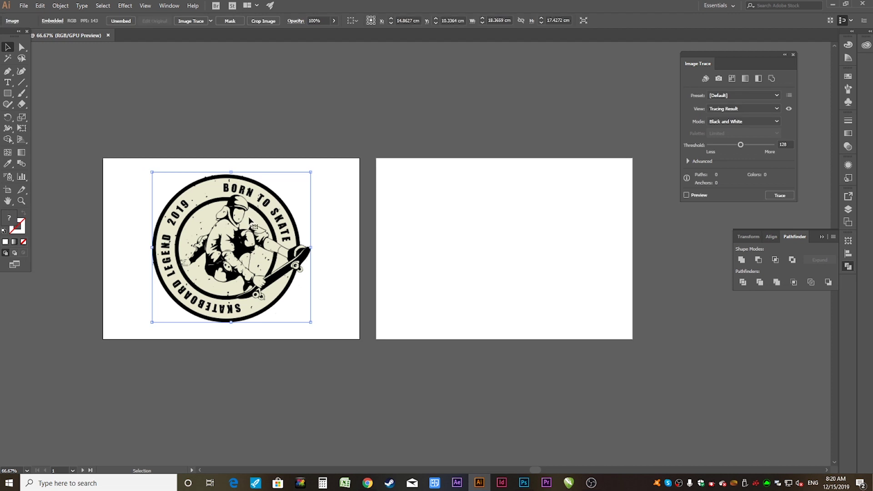
click(347, 109)
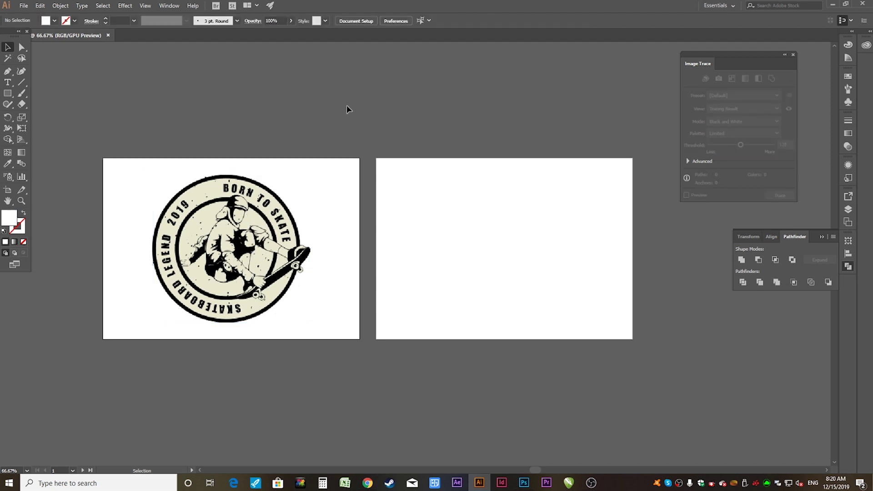
drag(250, 109, 302, 115)
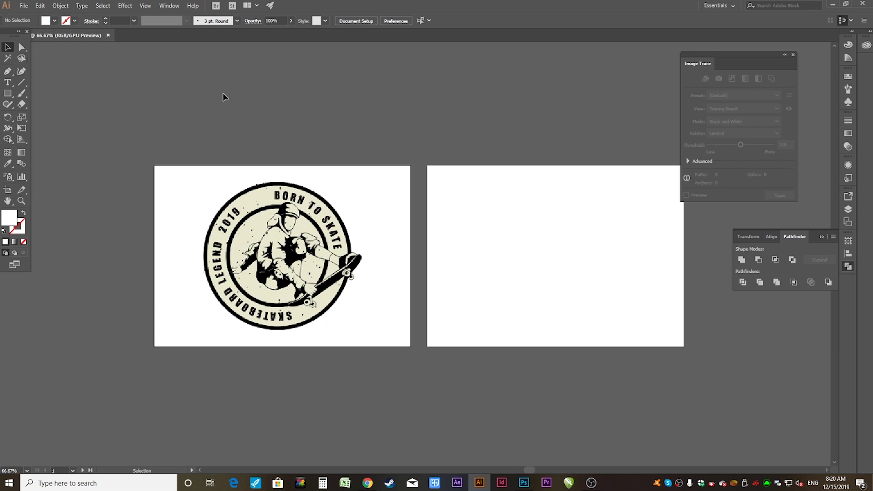
drag(296, 234, 296, 235)
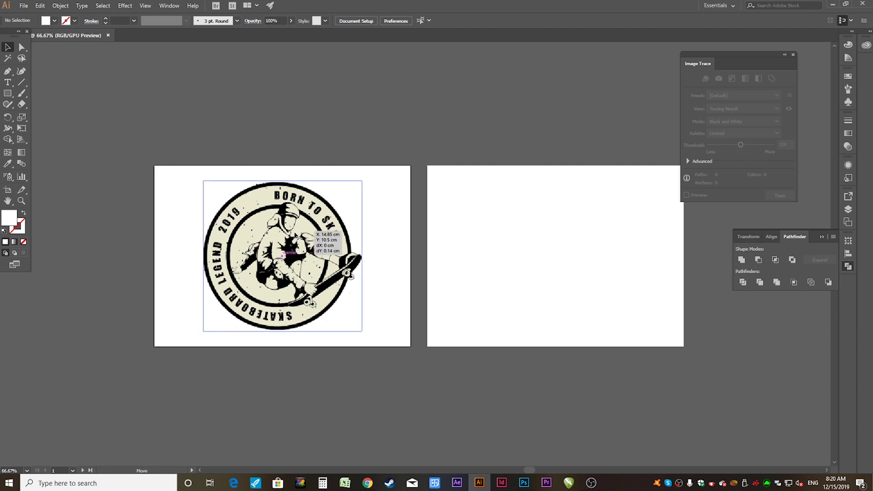
drag(296, 235, 296, 239)
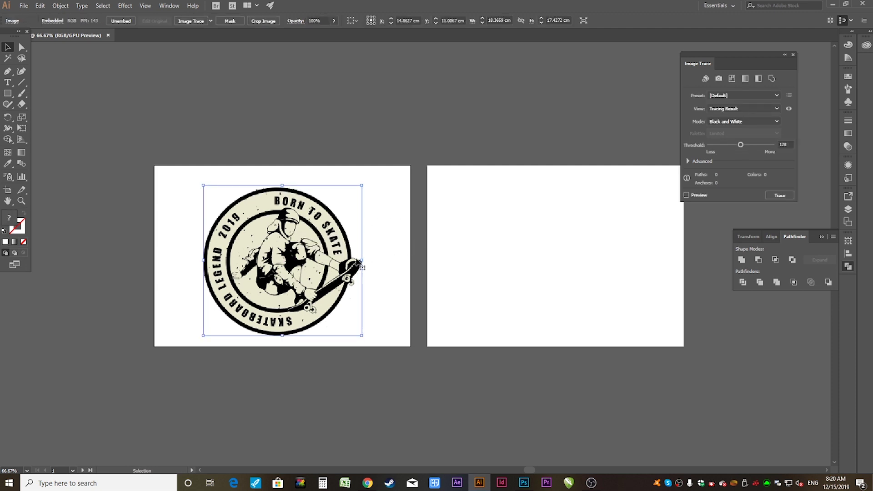
drag(336, 259, 328, 252)
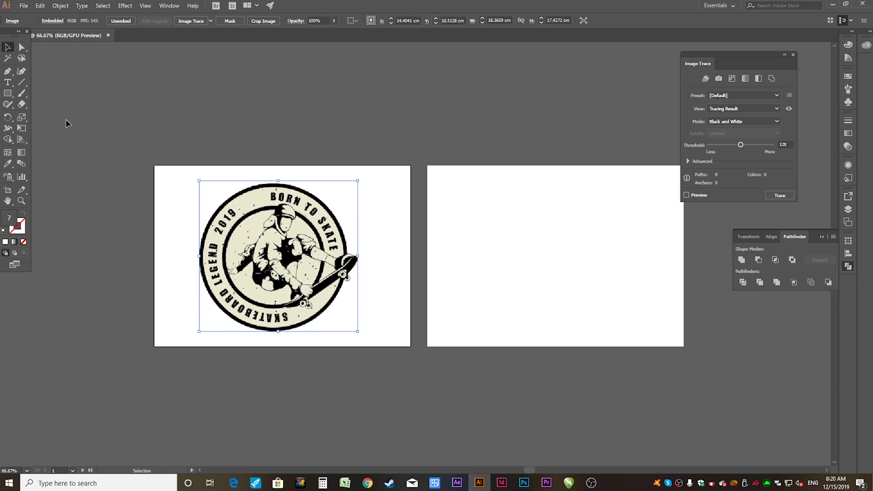
scroll(428, 136, right, 3)
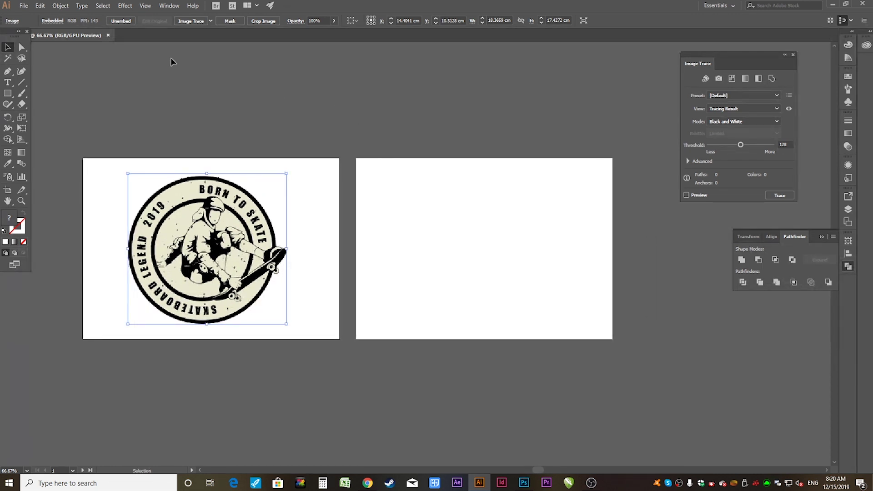
click(381, 170)
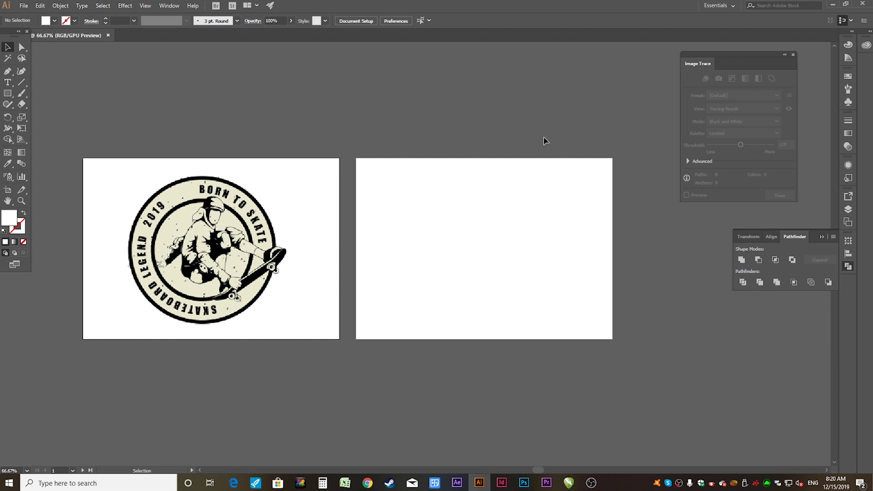
scroll(155, 279, up, 3)
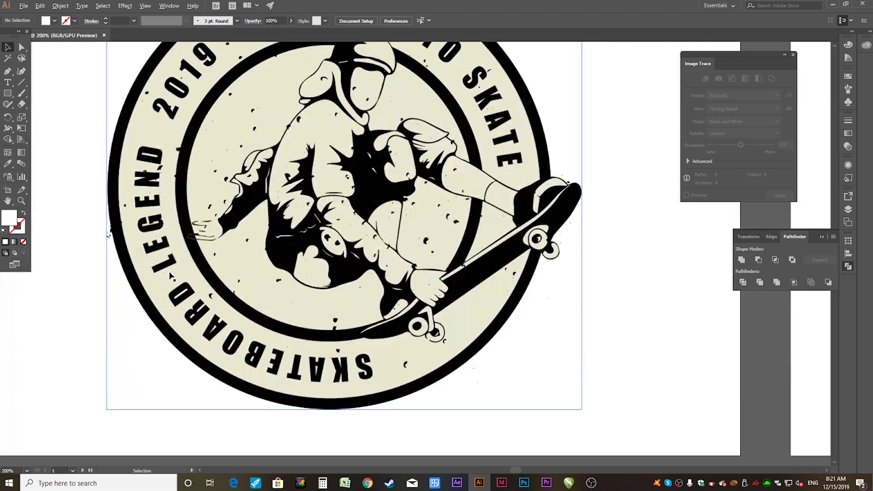
scroll(211, 357, up, 1)
scroll(182, 359, up, 1)
scroll(171, 370, down, 2)
scroll(482, 282, down, 2)
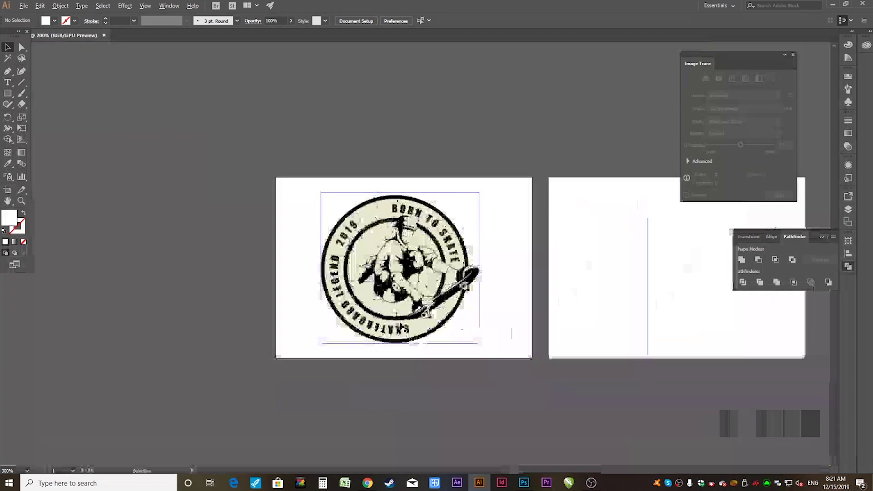
scroll(482, 282, up, 2)
scroll(478, 276, up, 2)
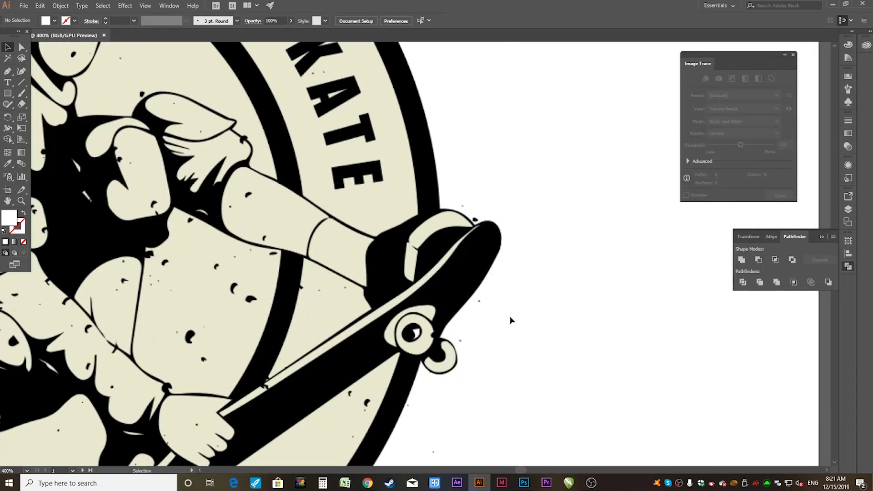
scroll(510, 318, up, 1)
scroll(510, 304, down, 4)
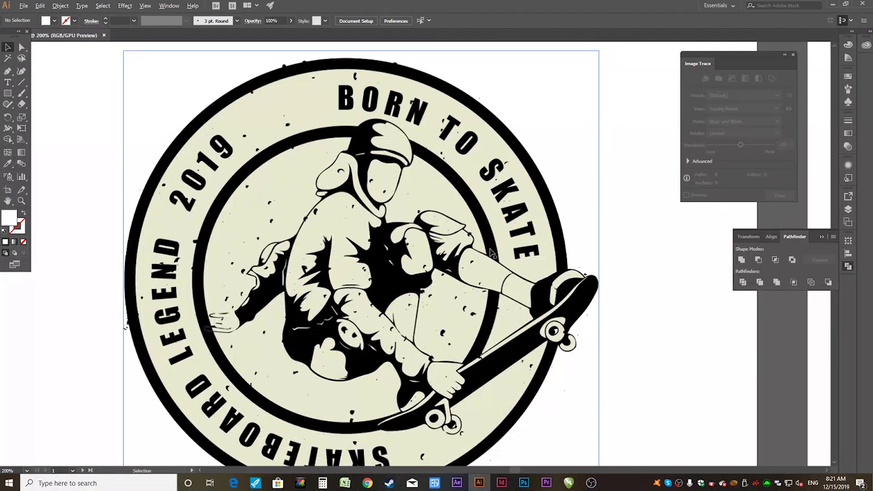
scroll(602, 261, down, 3)
scroll(530, 244, up, 1)
scroll(503, 278, up, 3)
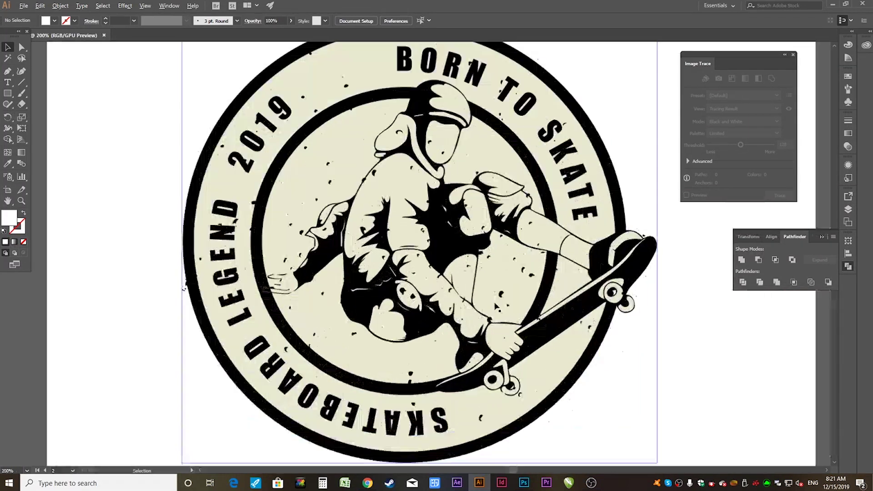
scroll(616, 312, up, 2)
scroll(604, 263, down, 1)
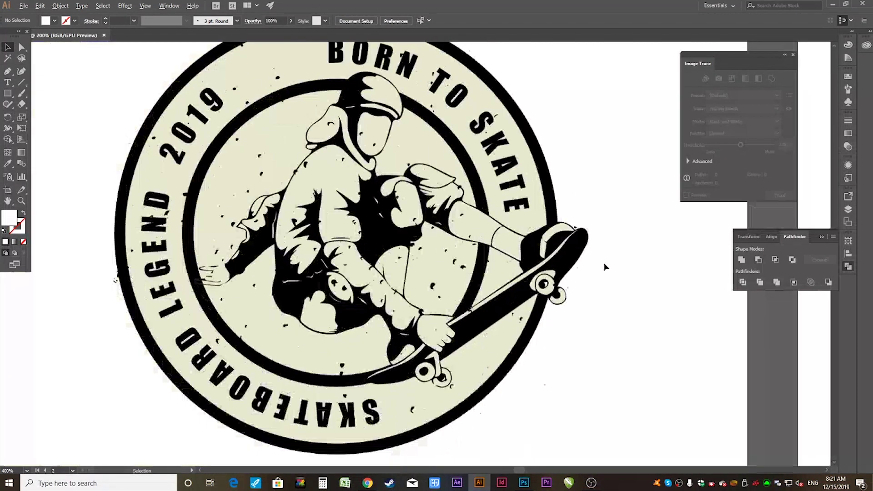
scroll(624, 318, down, 2)
drag(661, 317, 513, 281)
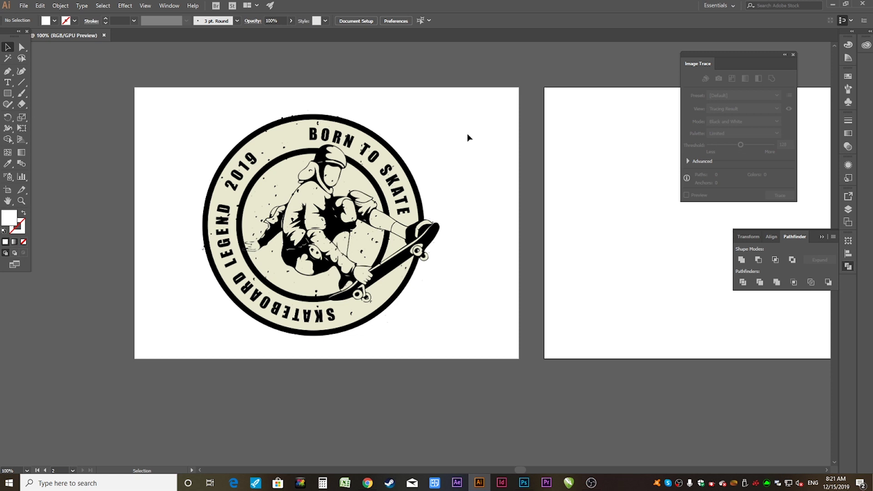
drag(568, 249, 547, 243)
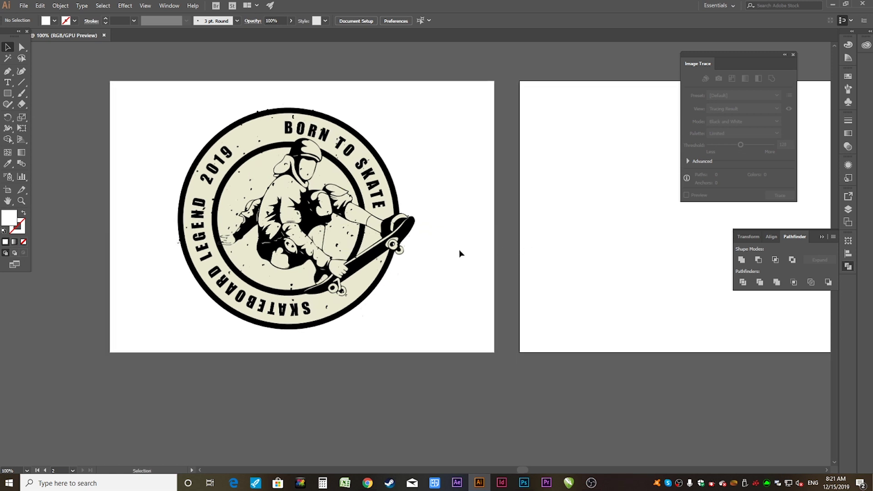
drag(460, 254, 526, 275)
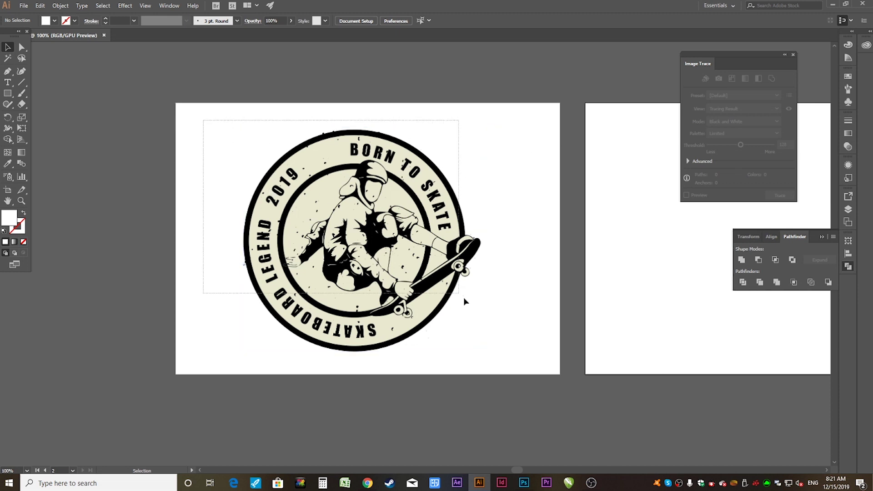
drag(203, 121, 494, 311)
click(536, 239)
click(396, 213)
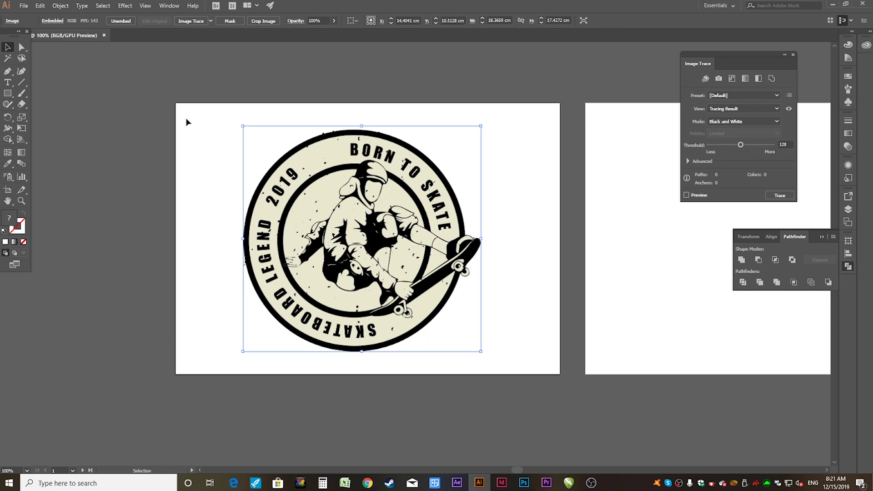
click(401, 82)
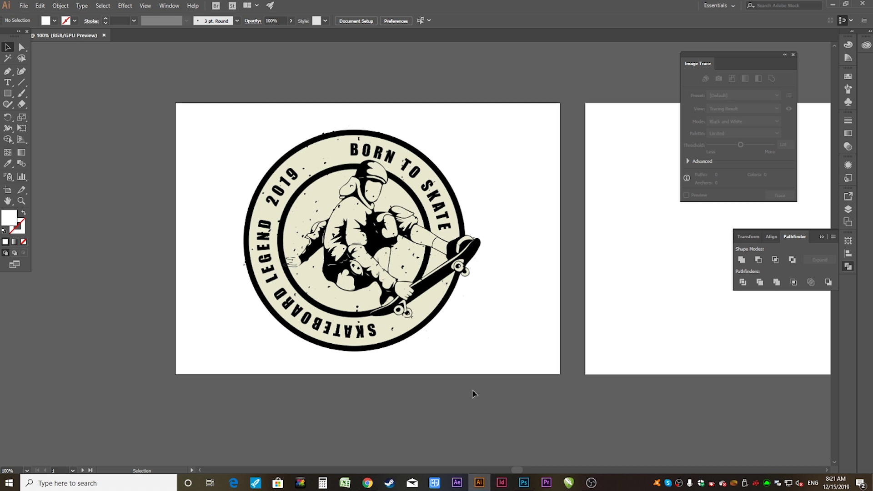
drag(544, 218, 505, 219)
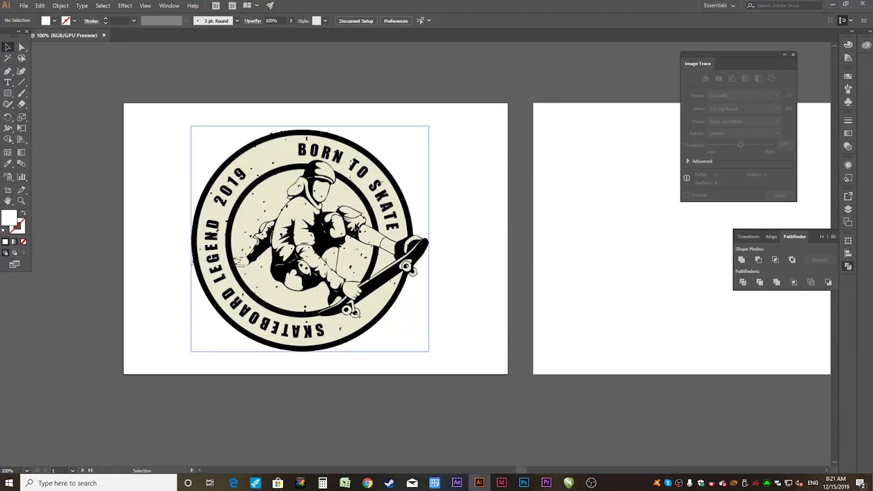
scroll(501, 285, down, 1)
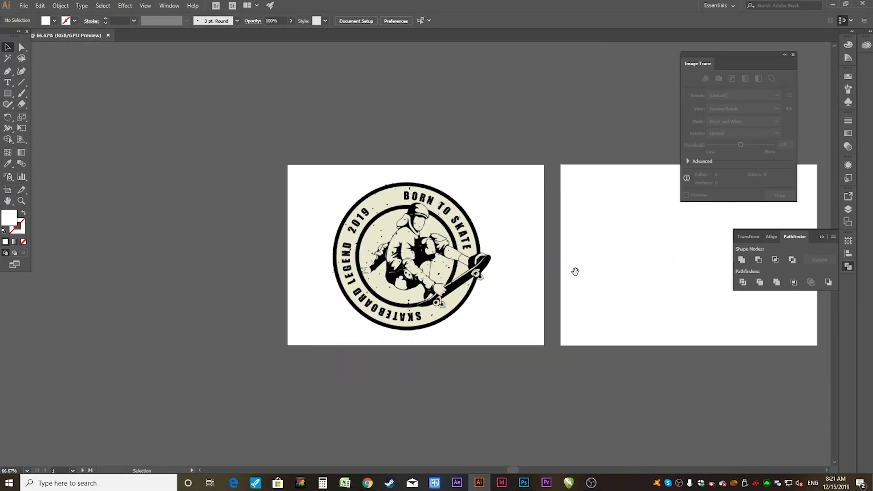
drag(589, 278, 491, 245)
scroll(366, 283, up, 1)
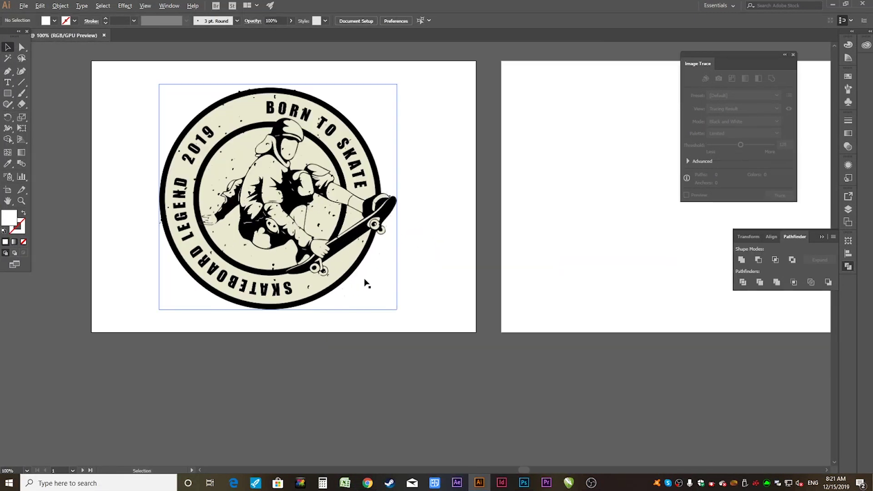
drag(408, 247, 452, 281)
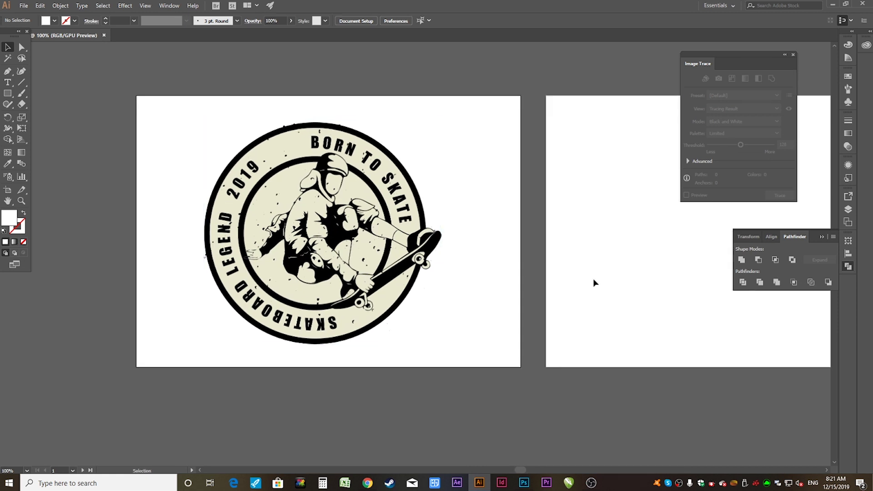
scroll(510, 282, down, 1)
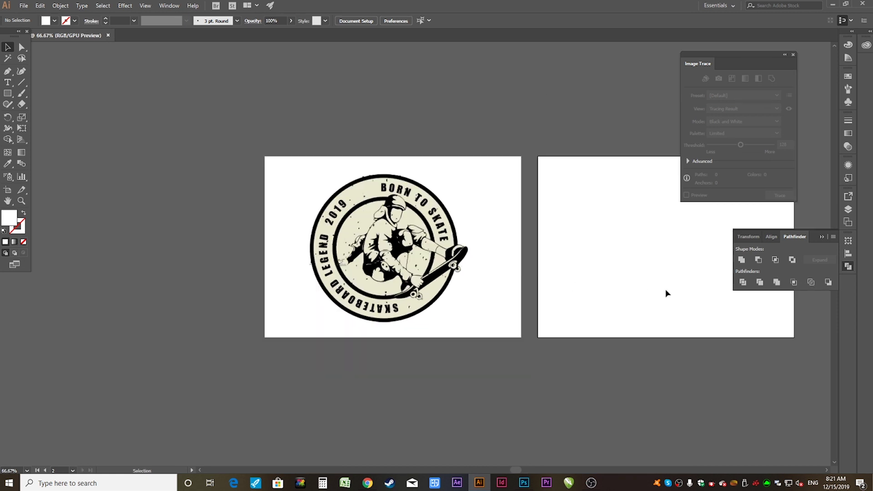
drag(668, 294, 564, 284)
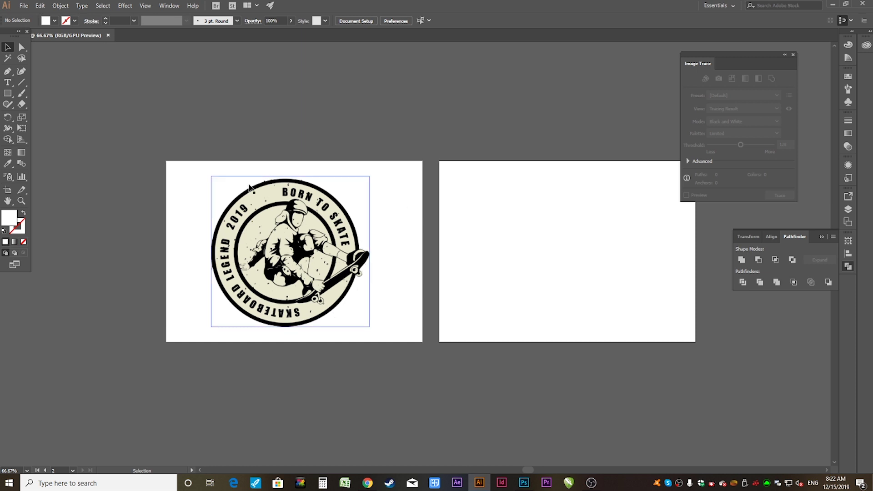
drag(9, 96, 42, 100)
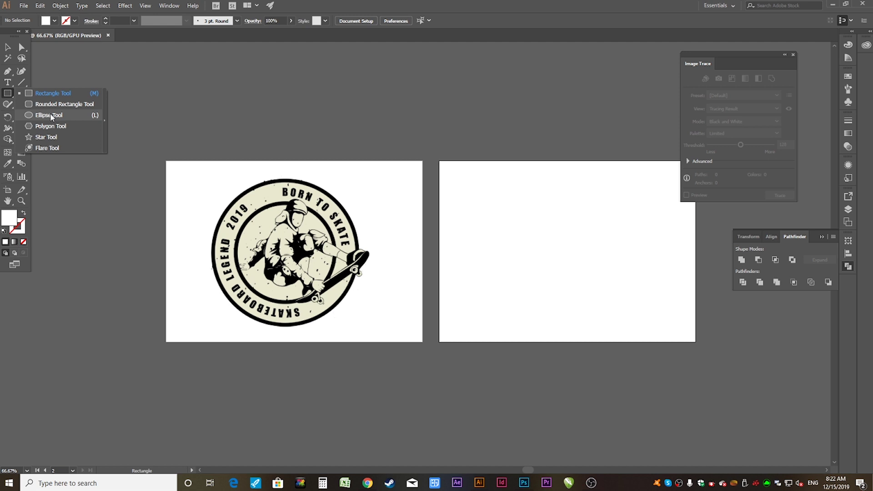
- Draw a circle about 18.2 cm across on the empty second artboard with the Ellipse Tool
click(50, 116)
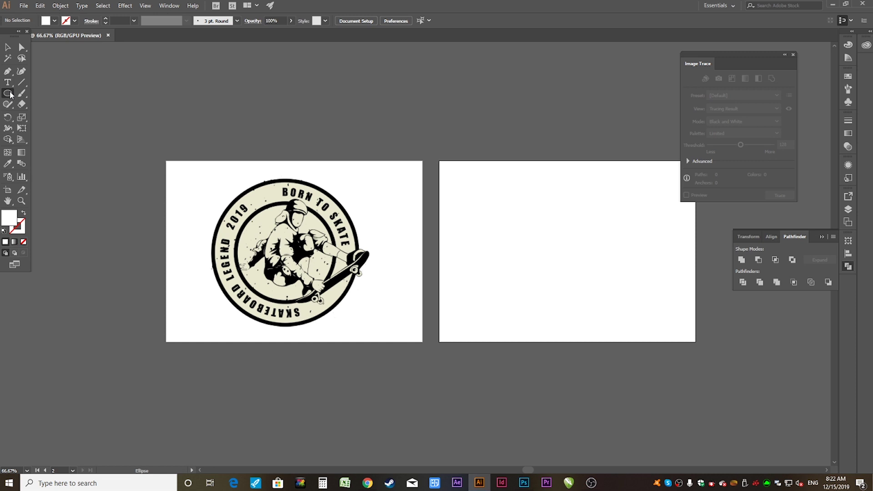
click(8, 94)
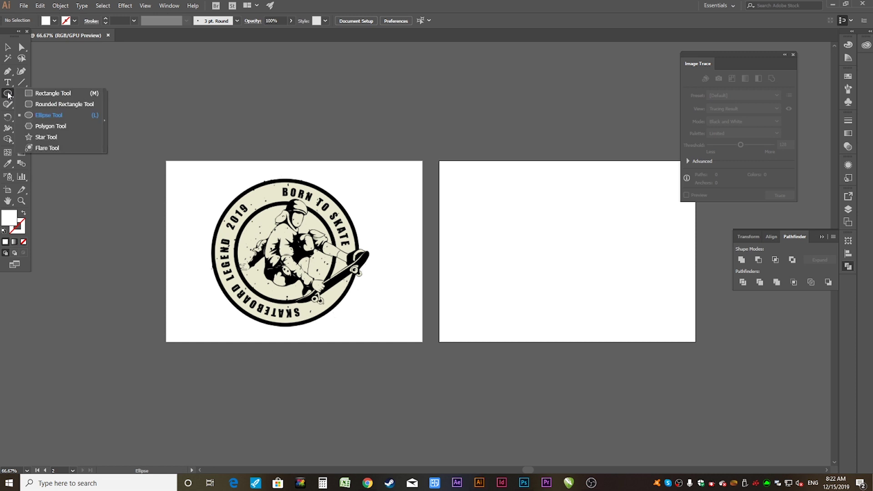
click(8, 95)
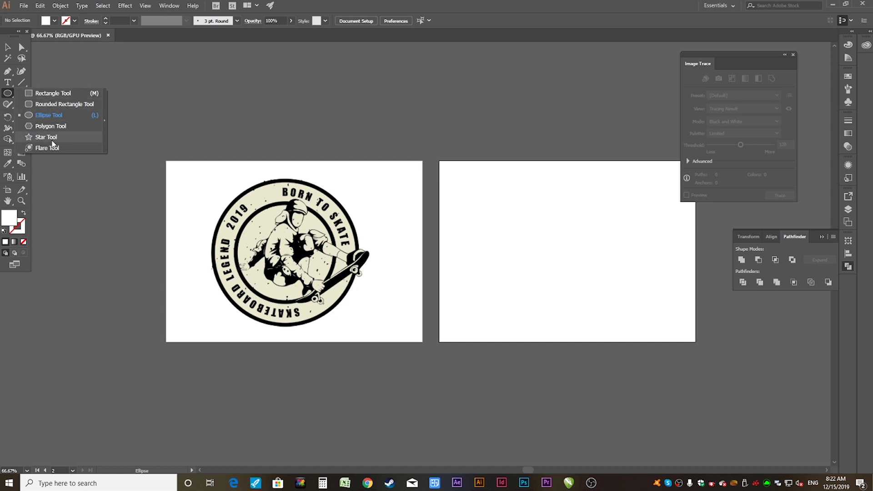
click(44, 114)
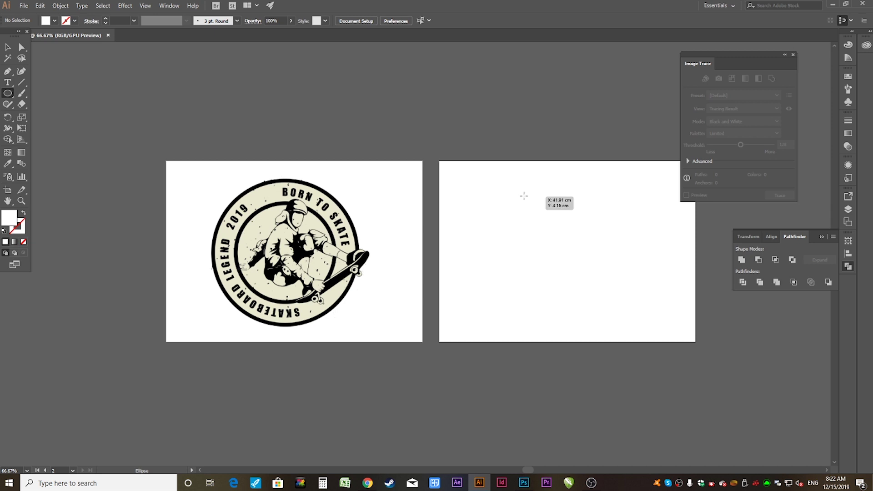
mouse_move(500, 190)
mouse_down()
mouse_move(660, 322)
mouse_move(648, 304)
mouse_up()
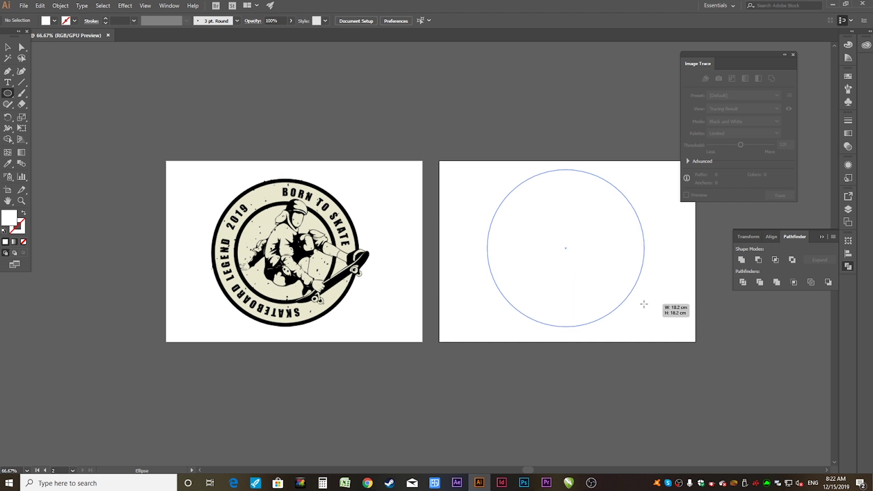
drag(648, 305, 640, 292)
- Switch to the Selection tool and reselect the new circle
click(7, 46)
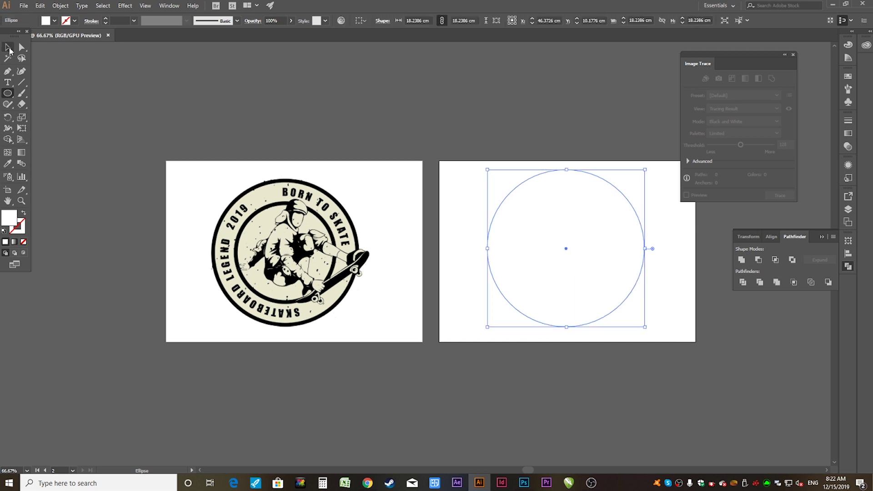
scroll(482, 145, right, 3)
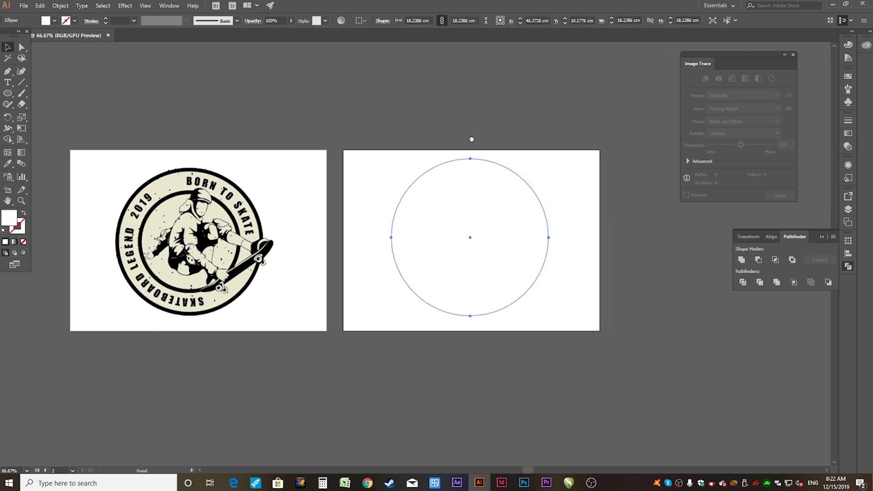
click(498, 137)
drag(430, 153, 461, 193)
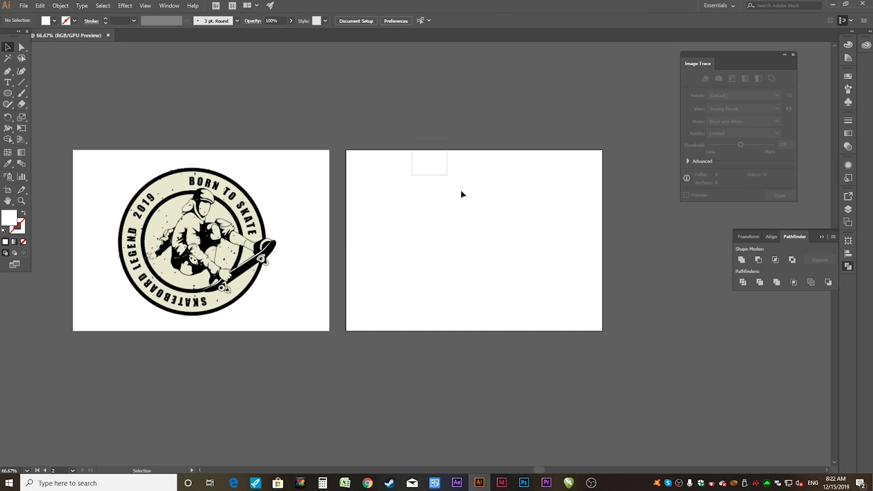
scroll(497, 274, down, 1)
scroll(497, 264, up, 1)
click(631, 200)
click(531, 224)
- Move the circle off the artboard and back onto the second artboard
click(509, 139)
mouse_move(507, 249)
mouse_down()
mouse_move(627, 317)
mouse_move(724, 349)
mouse_up()
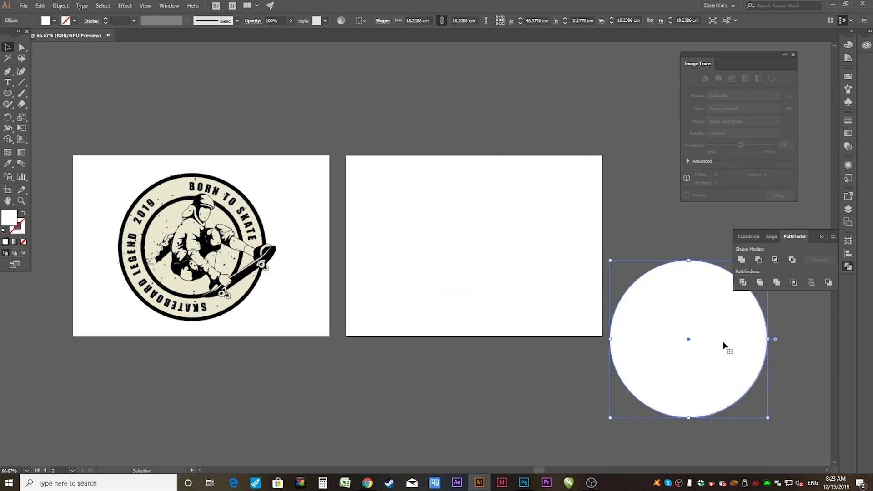
click(802, 354)
mouse_move(718, 365)
mouse_down()
mouse_move(504, 275)
mouse_move(507, 268)
mouse_up()
click(493, 156)
click(480, 194)
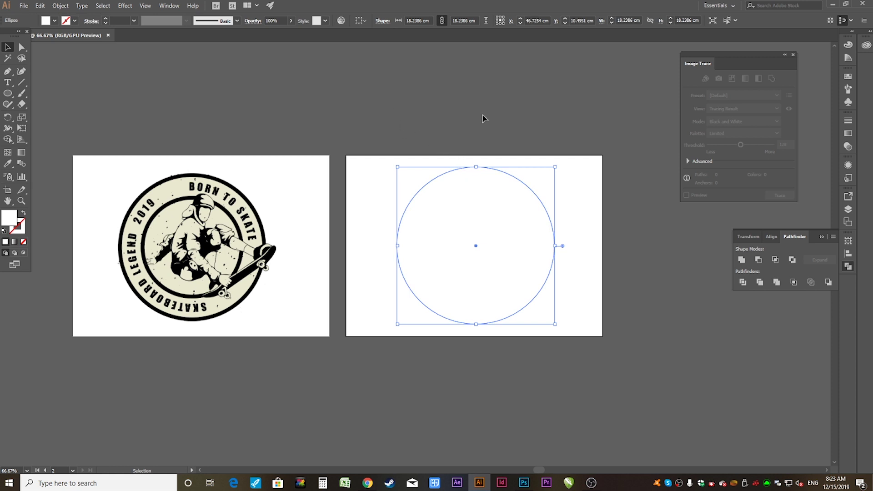
- Check the circle's fill swatches and nudge it slightly higher on the second artboard
click(55, 20)
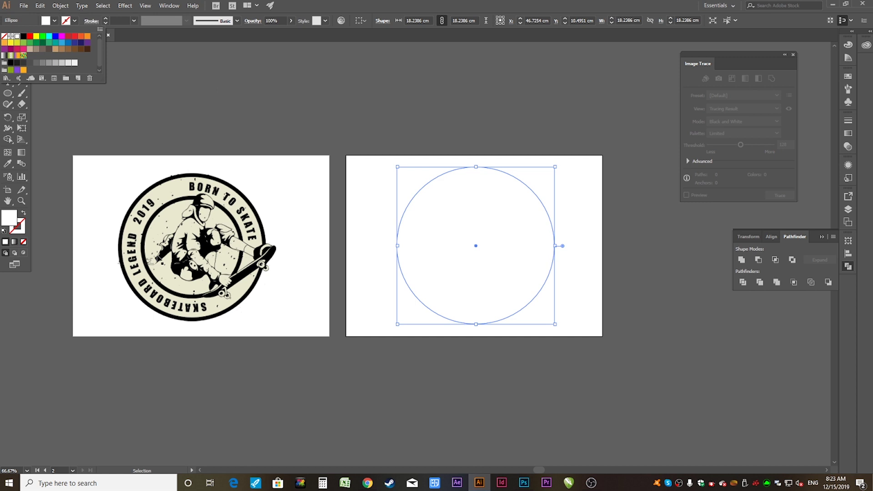
click(321, 136)
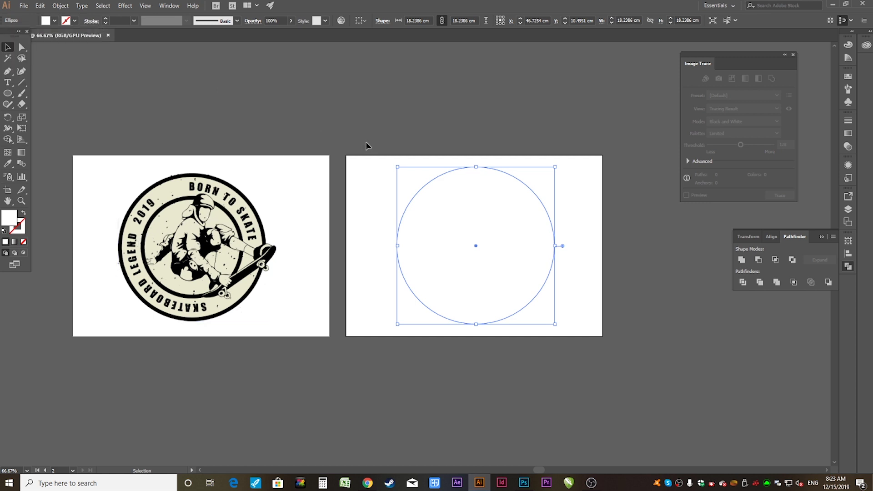
drag(323, 153, 429, 139)
drag(589, 208, 594, 217)
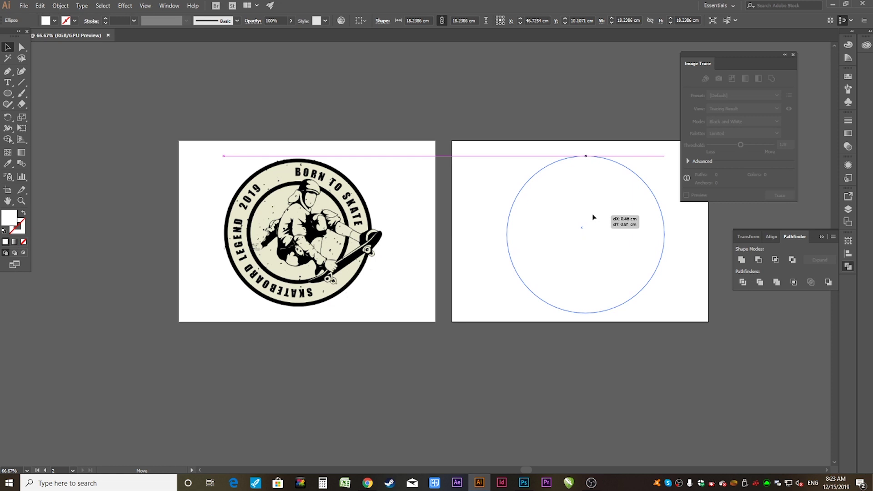
drag(594, 217, 593, 214)
click(364, 191)
click(444, 196)
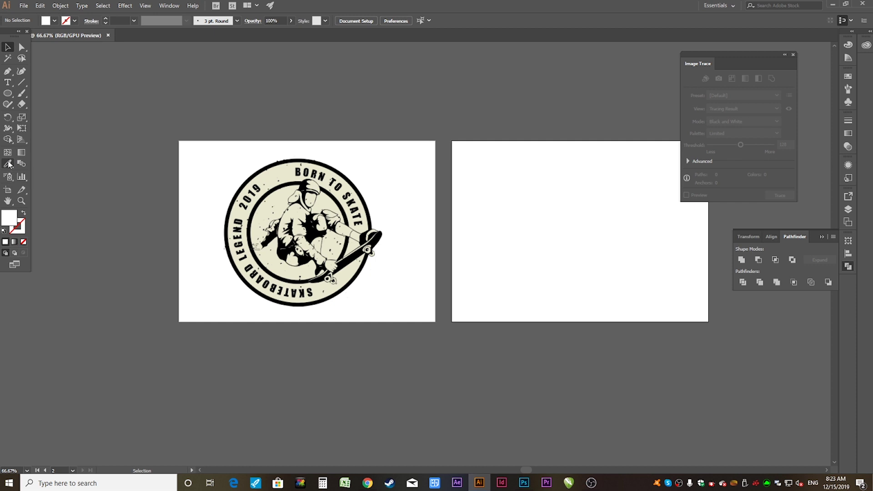
click(8, 165)
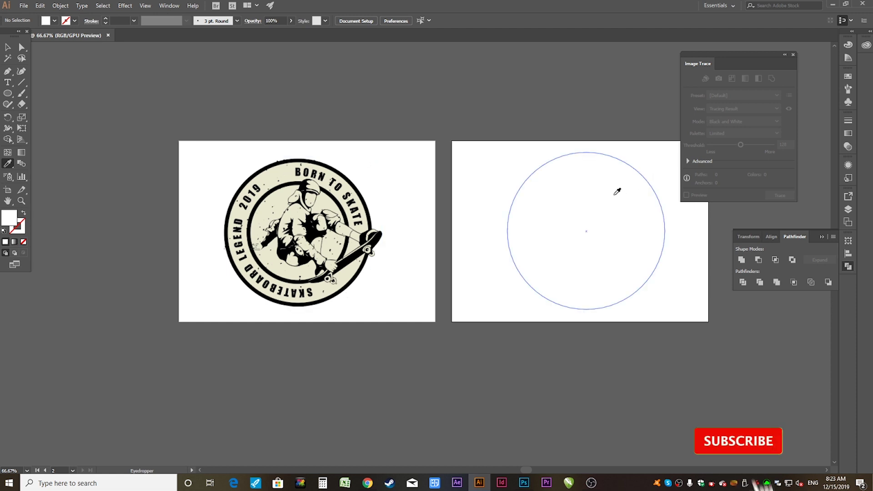
- Sample the badge's cream colour onto the circle with the Eyedropper
ctrl+click(603, 160)
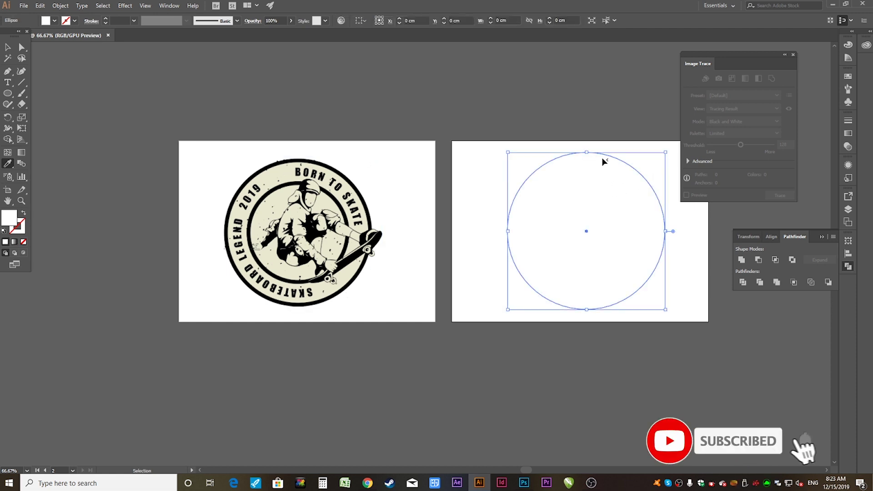
click(6, 48)
click(346, 118)
click(606, 184)
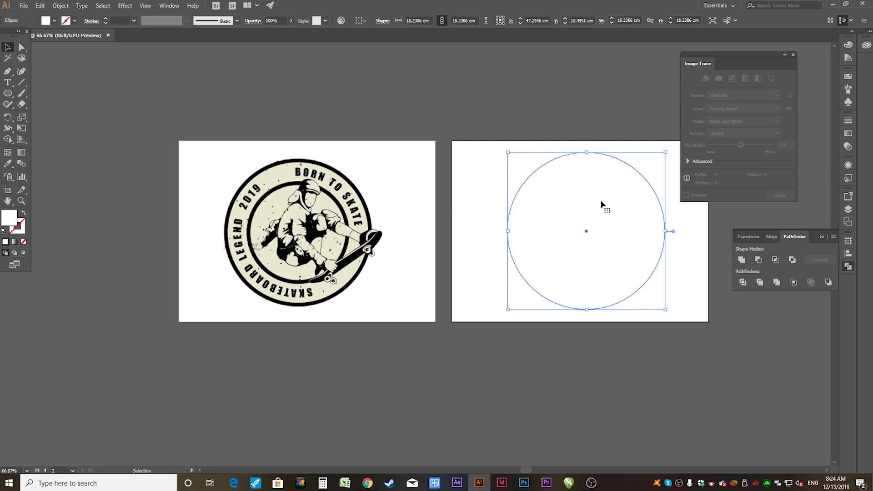
key(i)
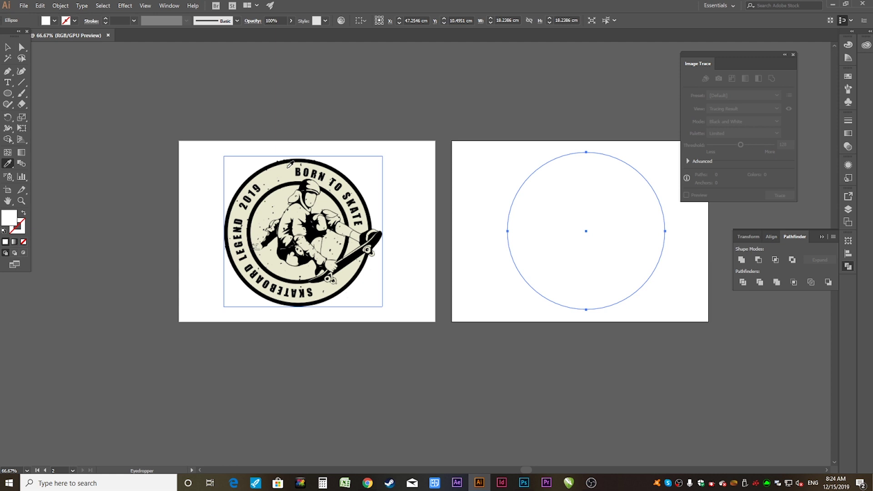
click(288, 168)
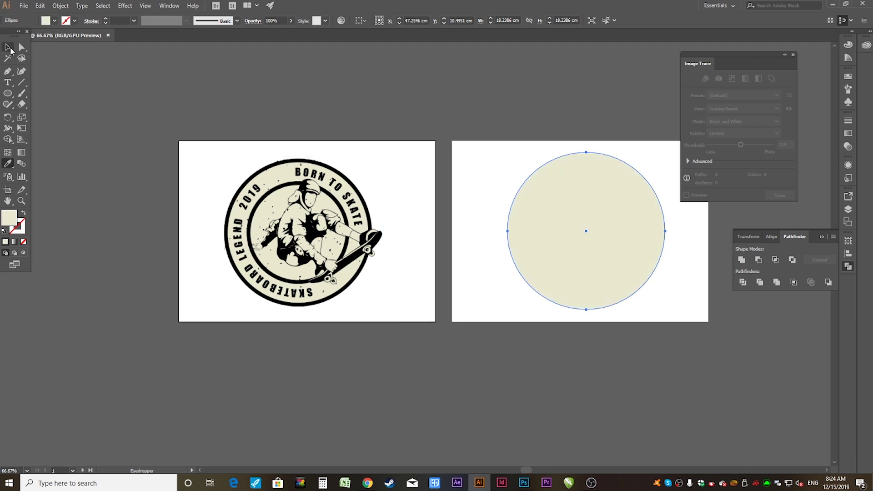
click(8, 48)
click(454, 121)
- Compare the beige circle against the reference badge, then close the Image Trace panel
click(522, 219)
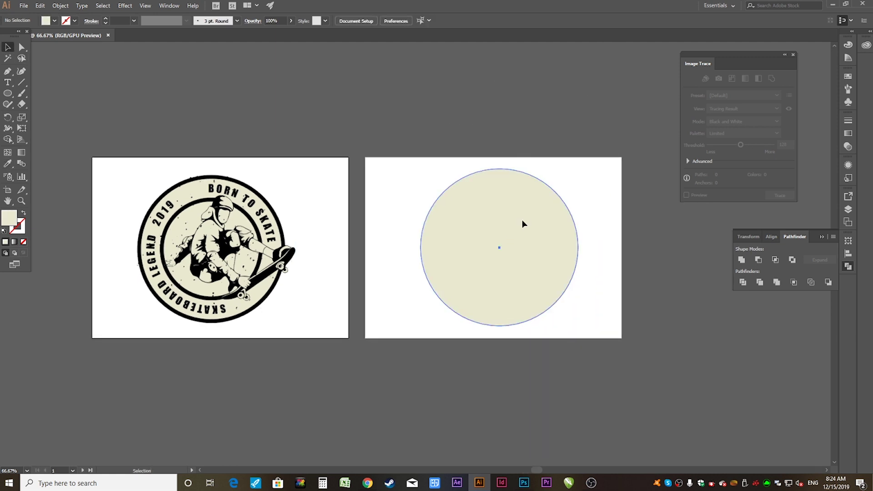
scroll(516, 234, up, 2)
scroll(518, 232, down, 3)
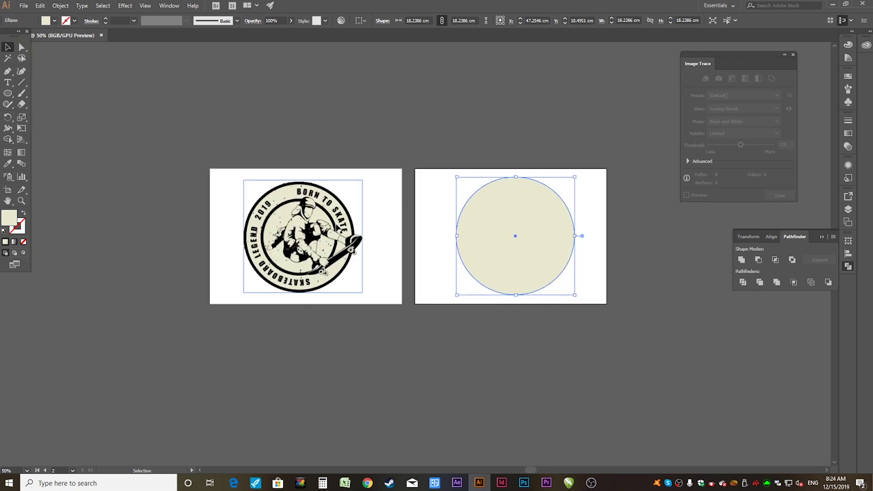
scroll(365, 205, up, 3)
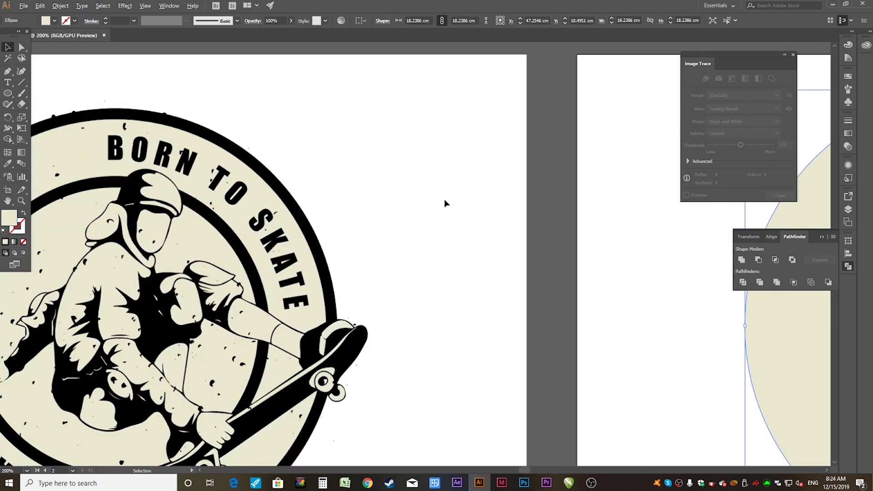
scroll(441, 199, down, 2)
click(390, 219)
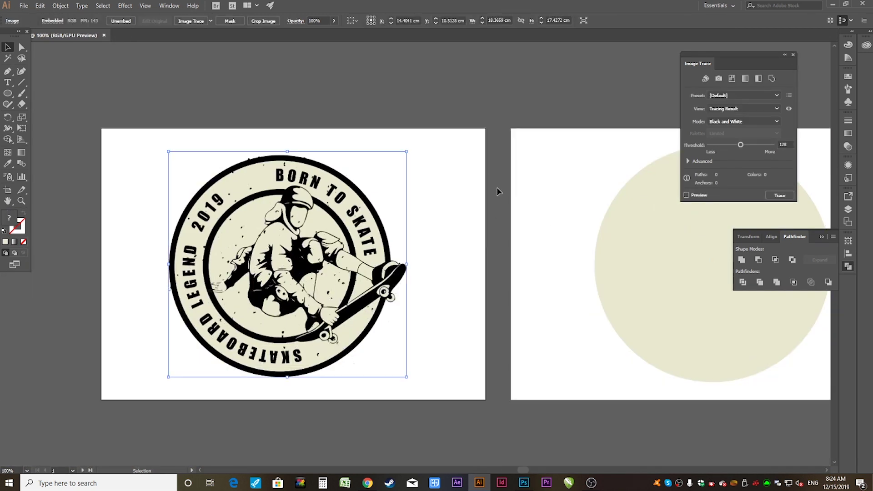
click(499, 189)
drag(499, 225, 380, 217)
click(552, 210)
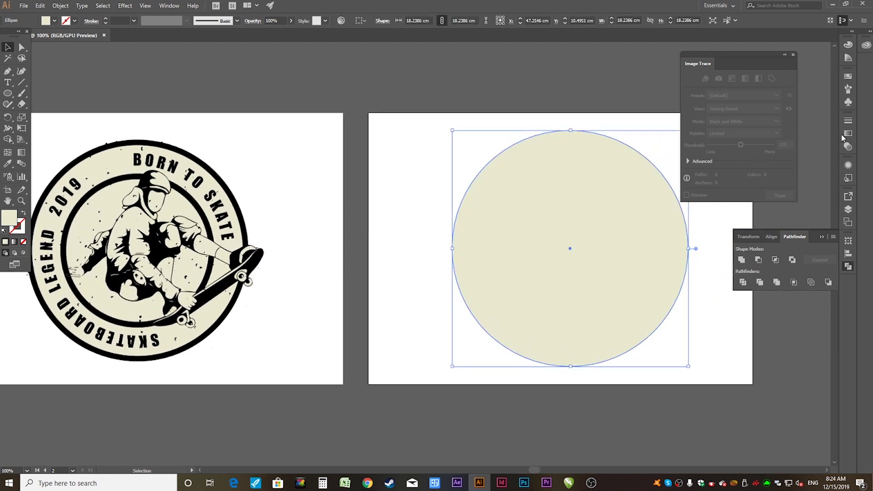
click(227, 180)
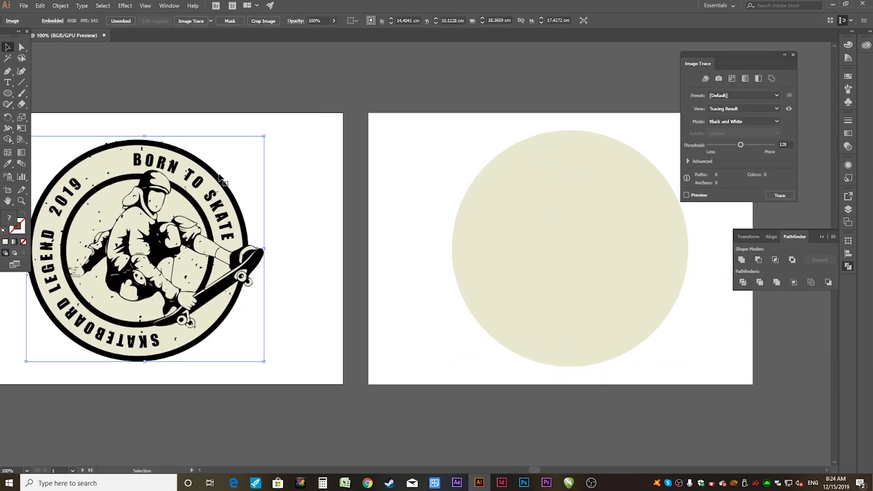
click(624, 220)
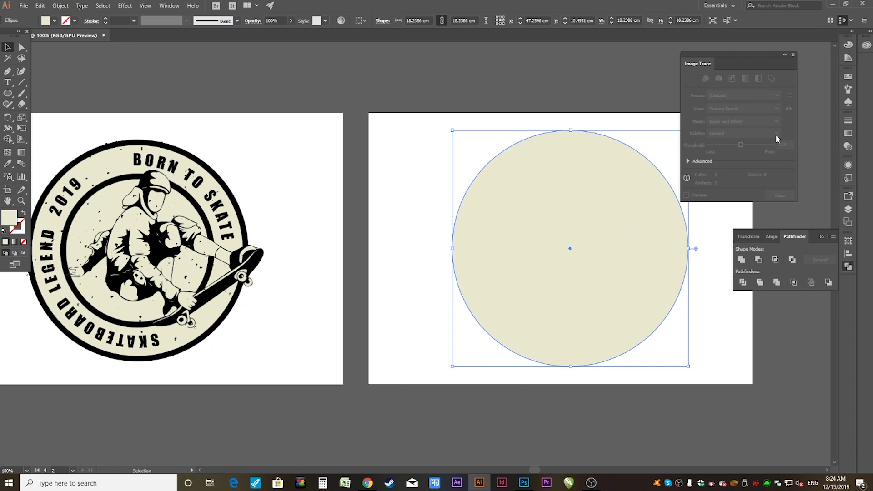
click(793, 54)
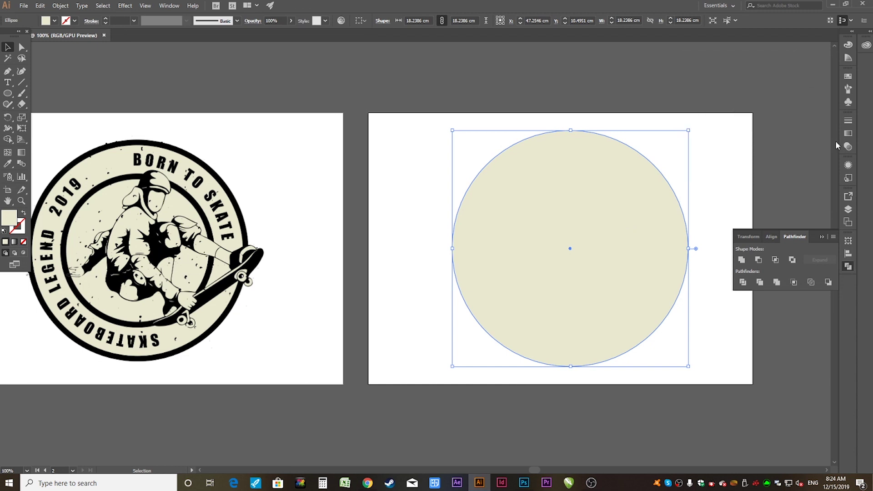
- Give the circle a black stroke raised to 15 pt in the Appearance panel
click(848, 166)
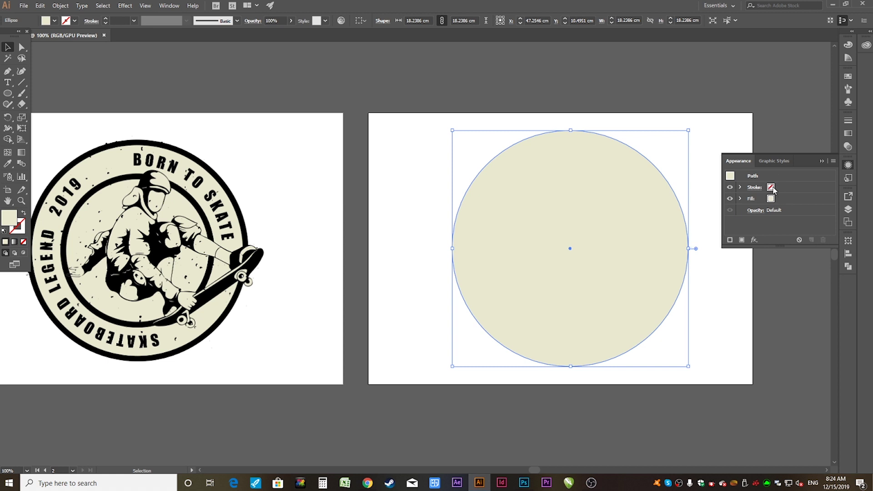
click(774, 189)
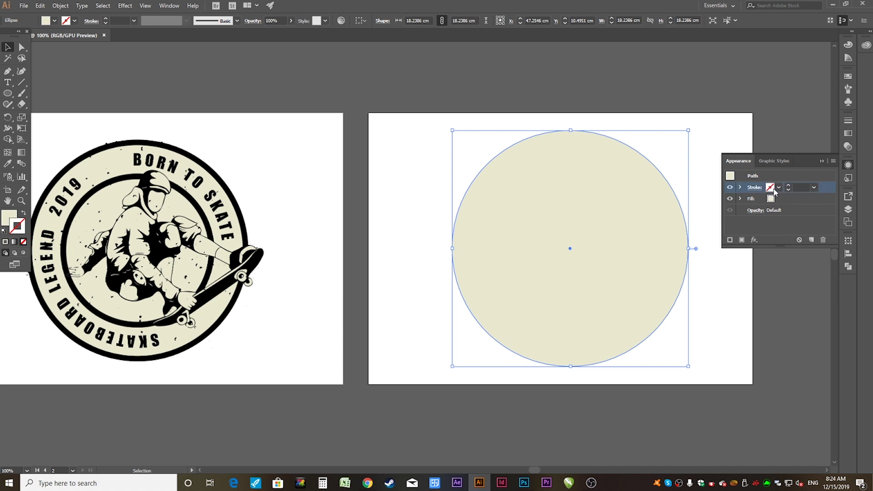
click(780, 189)
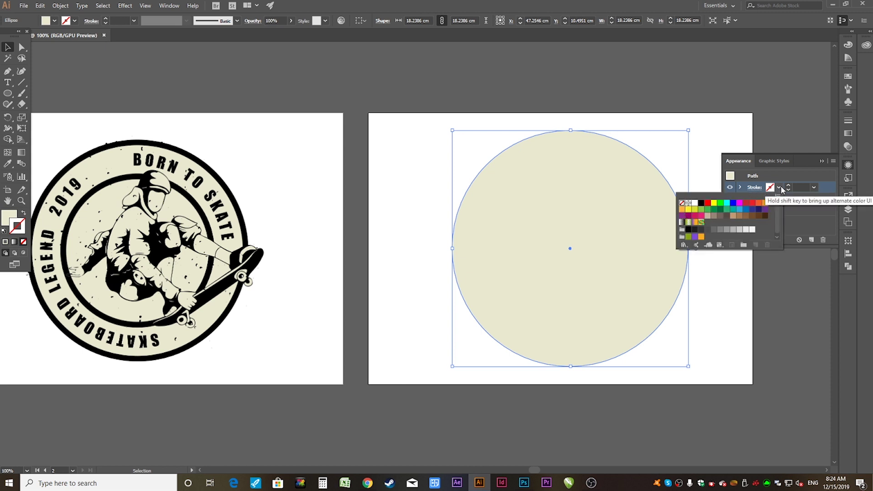
click(701, 203)
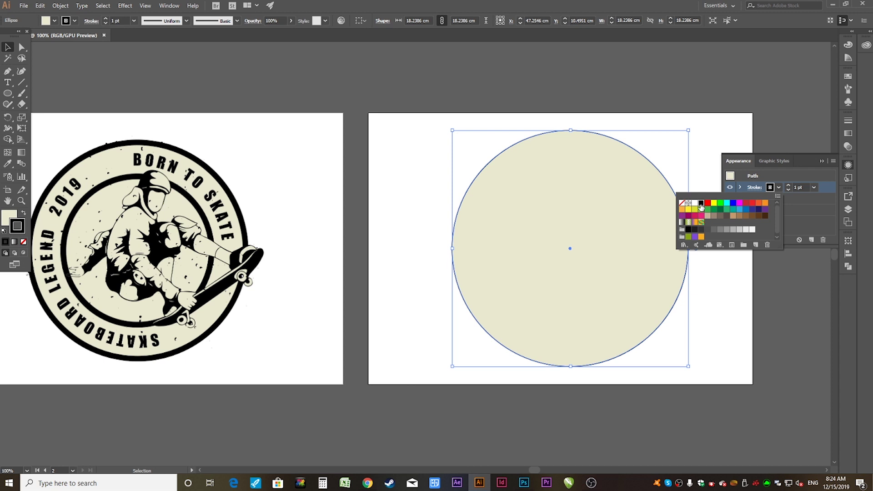
click(789, 186)
click(789, 186)
click(788, 186)
click(788, 186)
click(788, 186)
click(789, 186)
click(788, 186)
- Move the Stroke row beneath the Fill in the Appearance panel
click(746, 333)
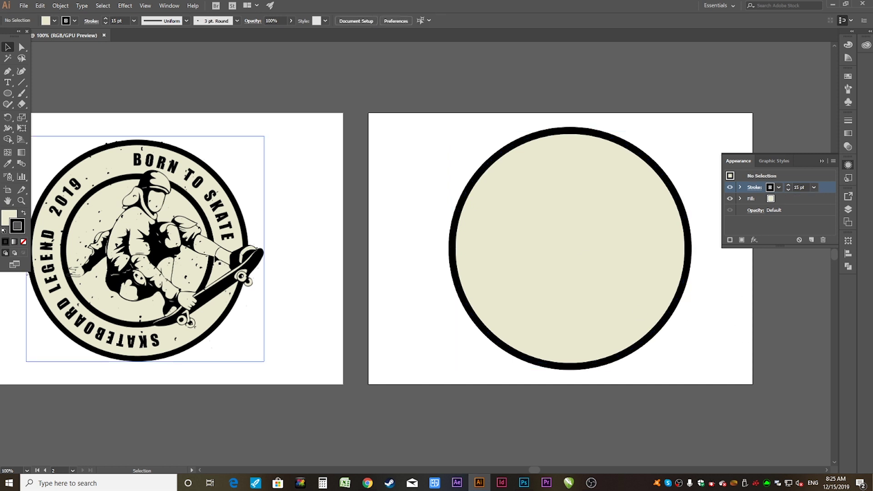
click(643, 246)
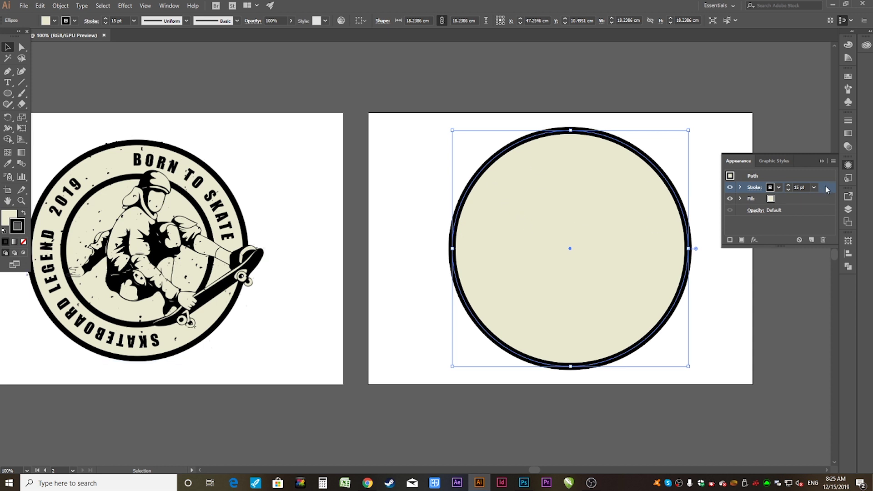
drag(822, 215, 821, 203)
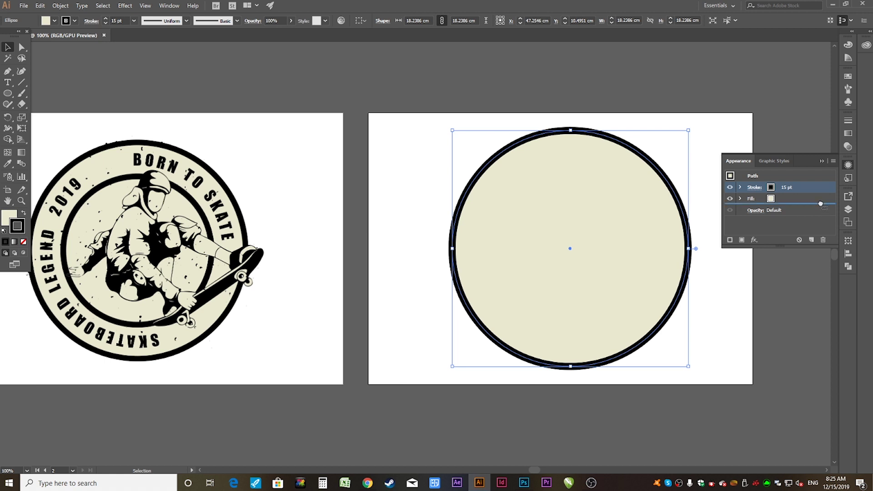
drag(820, 203, 821, 202)
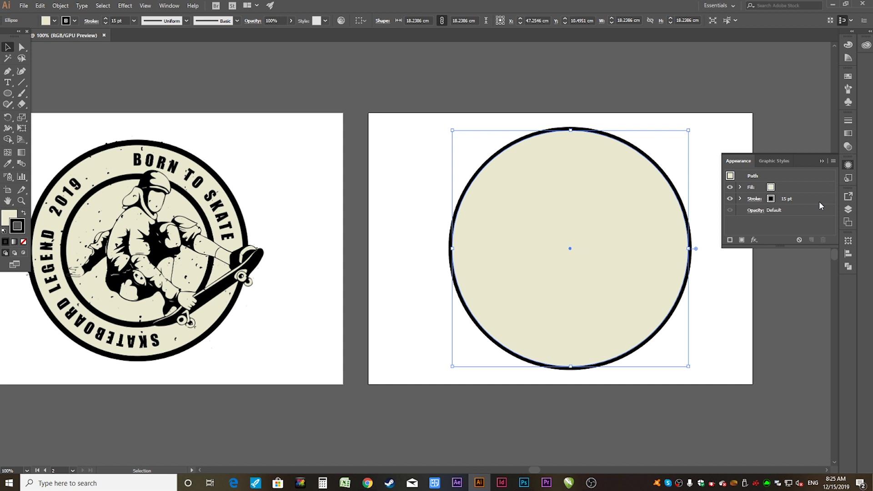
- Increase the circle's black stroke weight to 27 pt
click(793, 199)
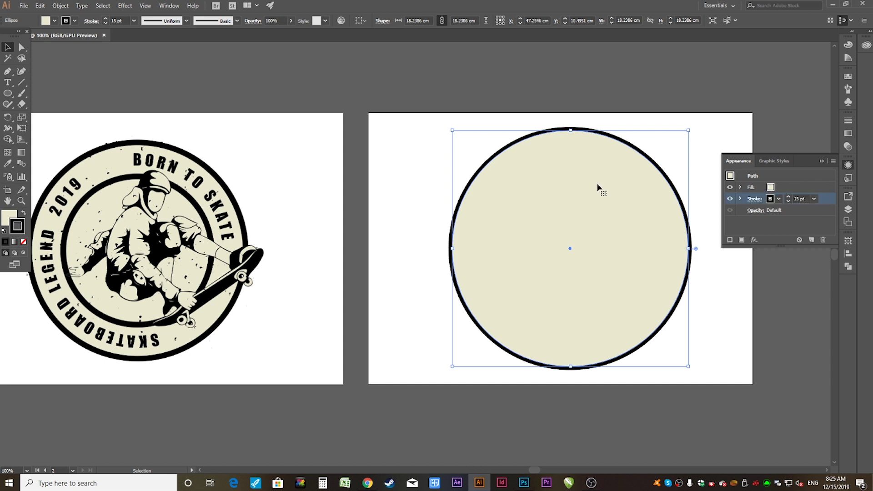
click(788, 197)
click(789, 197)
click(788, 197)
click(788, 197)
click(788, 197)
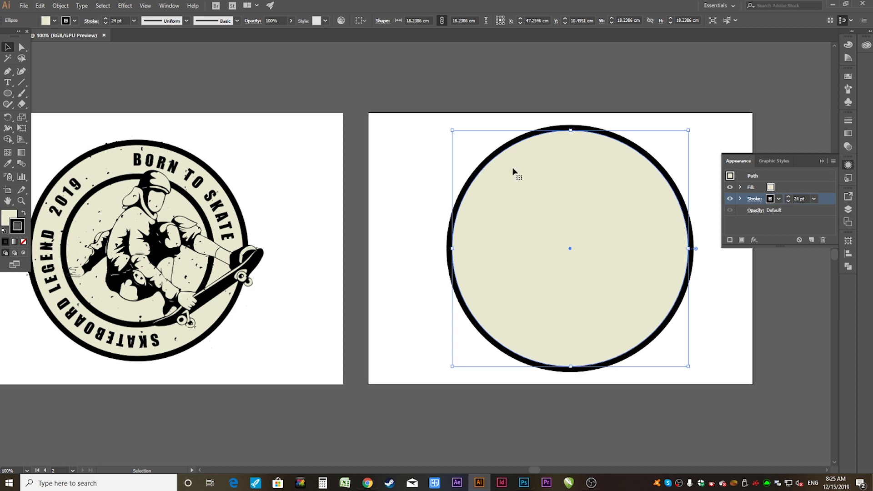
click(788, 197)
click(789, 197)
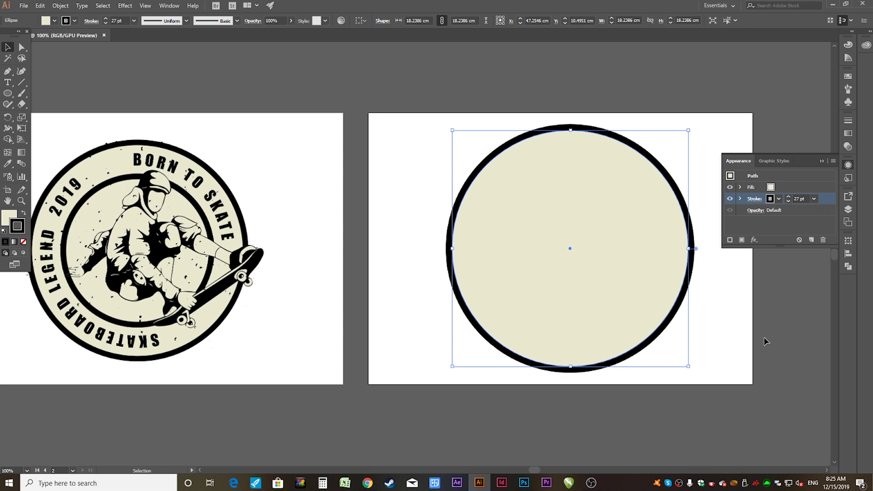
click(744, 323)
click(605, 253)
- Scale the circle down to about 17.43 cm and nudge it slightly right
drag(689, 131, 684, 136)
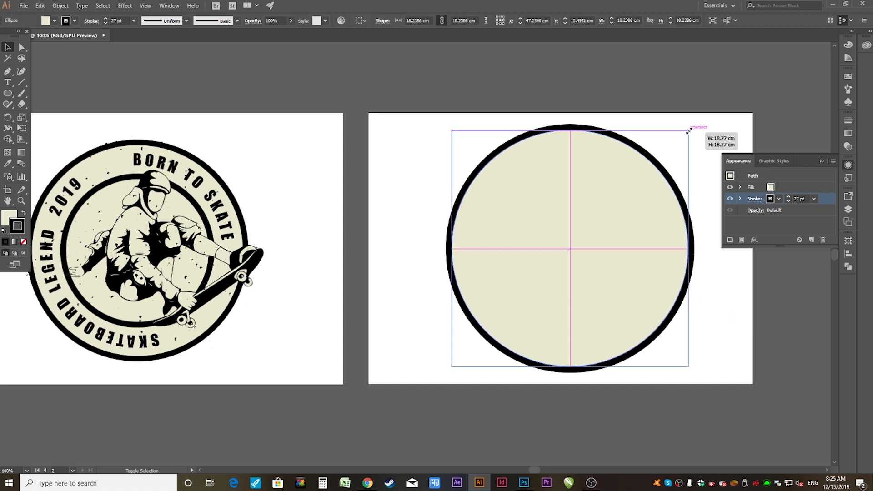
click(756, 332)
click(616, 291)
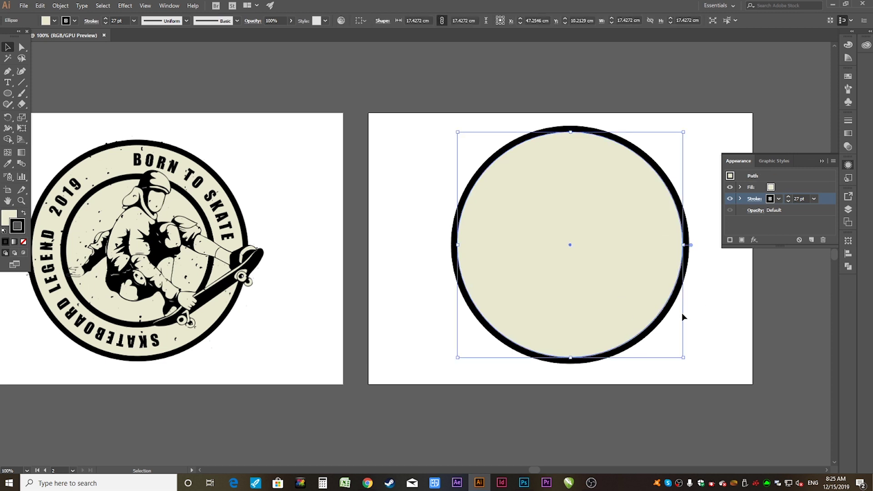
mouse_move(725, 312)
mouse_down()
mouse_move(668, 320)
mouse_move(708, 310)
mouse_up()
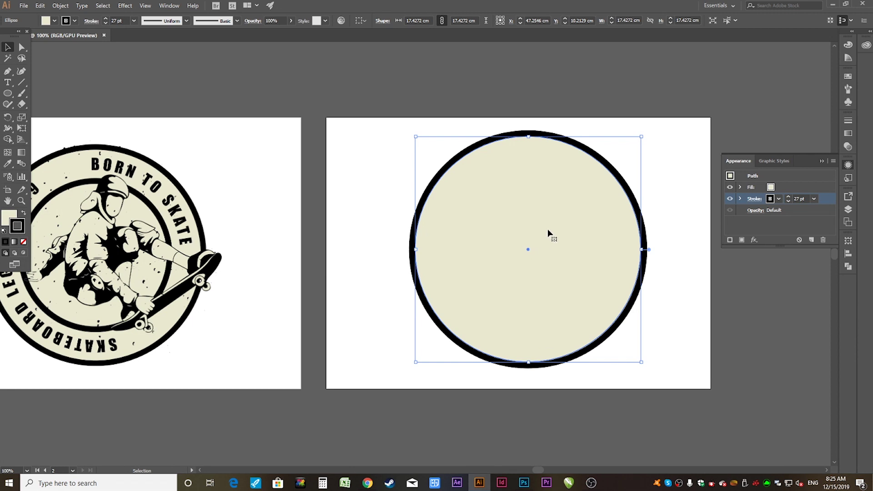
click(685, 138)
click(533, 255)
drag(539, 234, 541, 233)
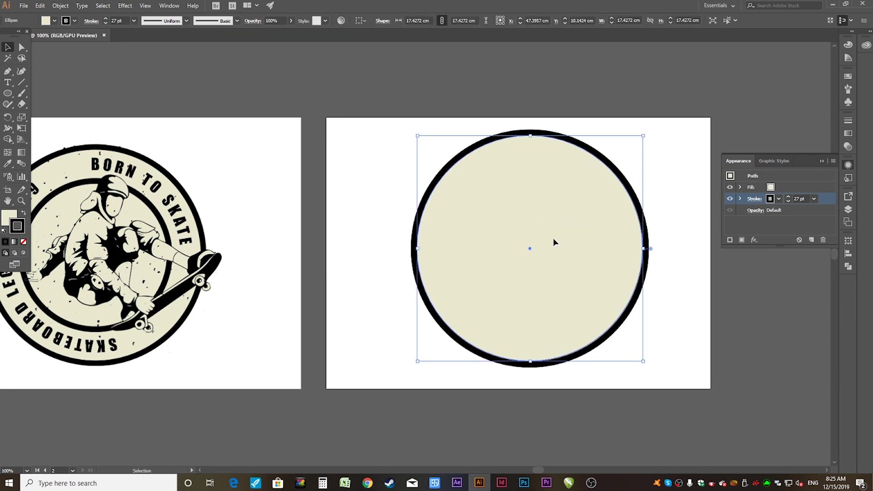
- Try shrinking the circle to about 11 cm, undo it, and reposition the circle
key(a)
key(v)
key(a)
key(v)
drag(593, 250, 637, 249)
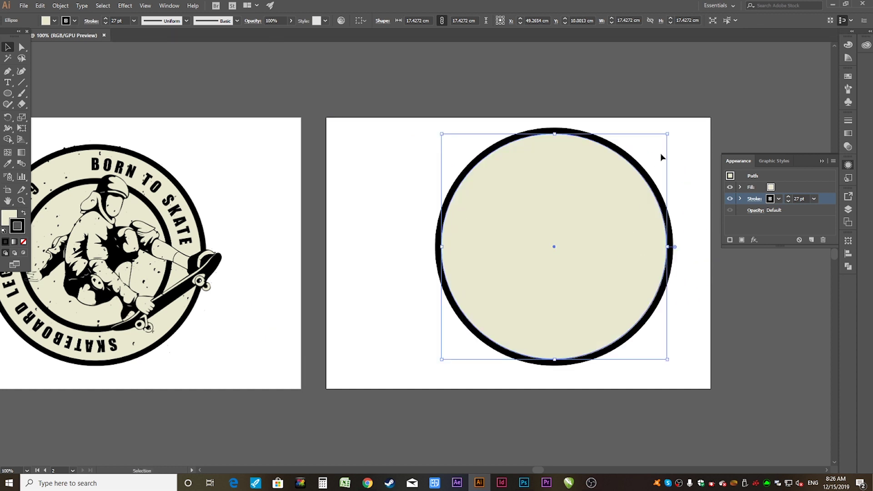
drag(667, 134, 650, 176)
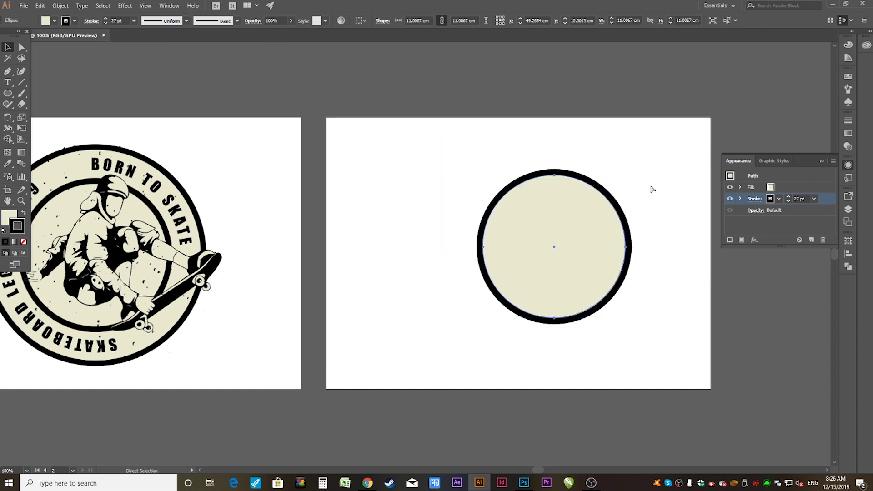
key(ctrl+z)
drag(600, 231, 590, 231)
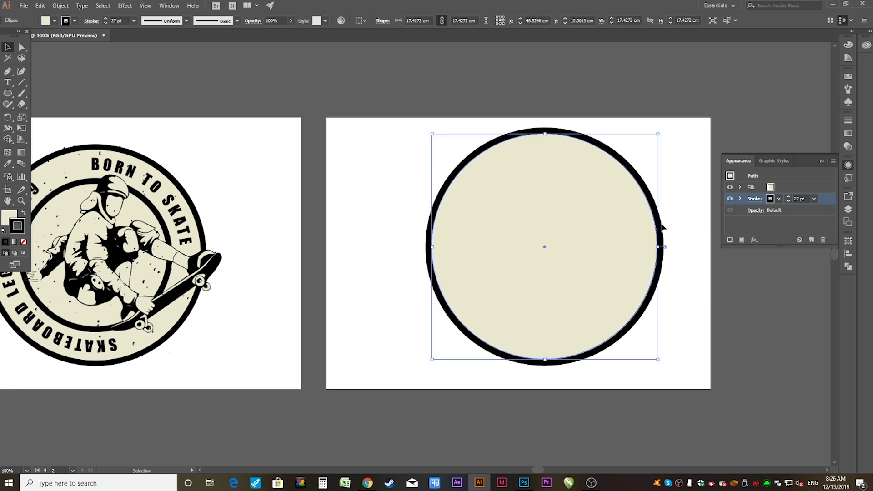
- Trial an 11.43–11.78 cm inner circle copy, undo it, and reselect the beige circle
key(a)
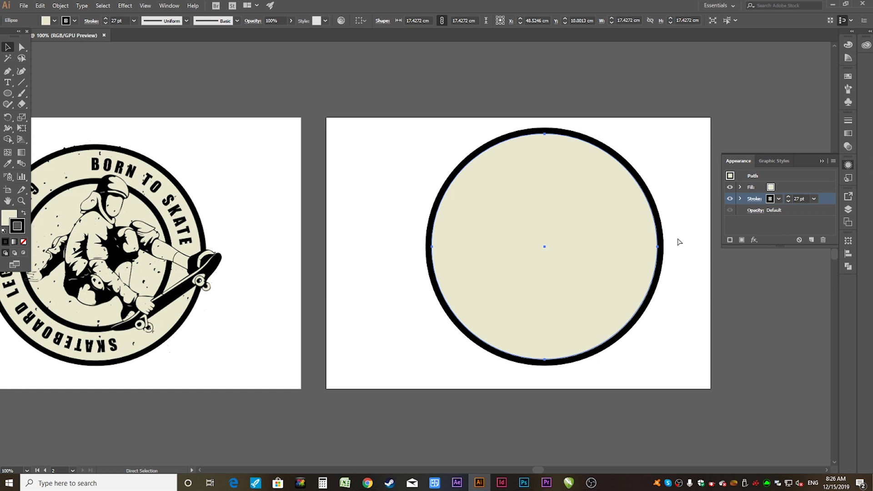
key(v)
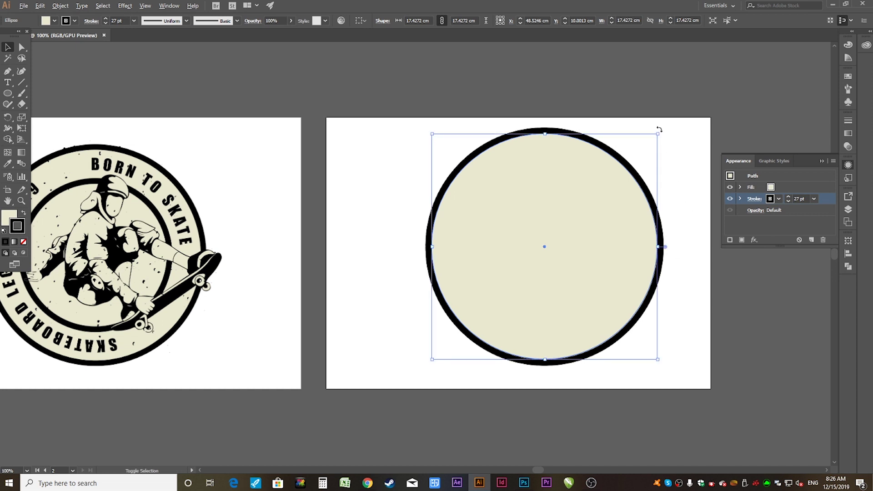
drag(658, 135, 621, 174)
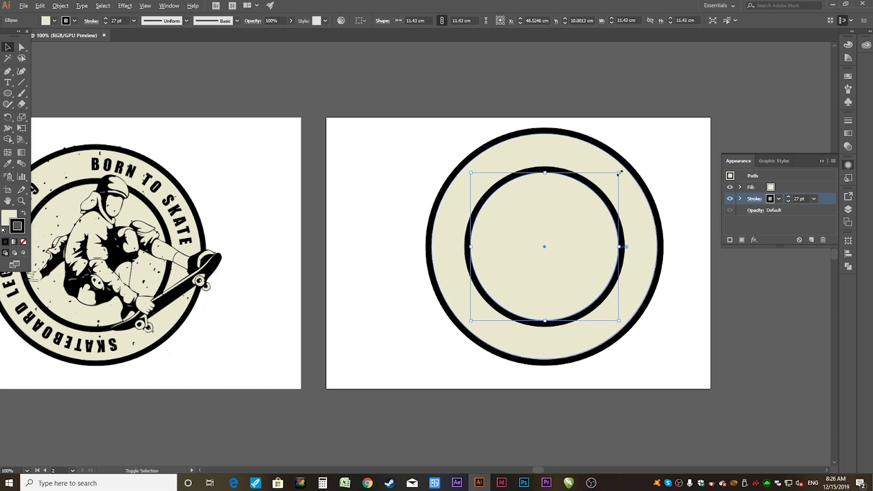
drag(619, 173, 622, 171)
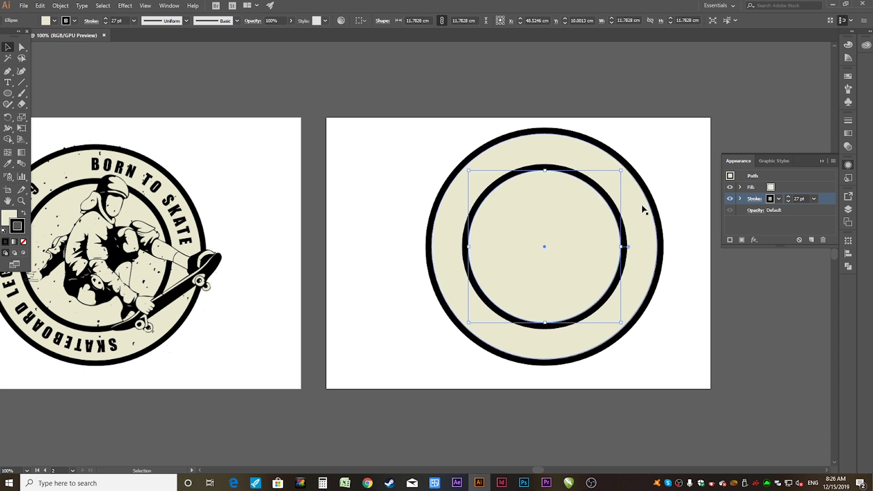
key(ctrl+z)
key(ctrl+z)
key(ctrl+z)
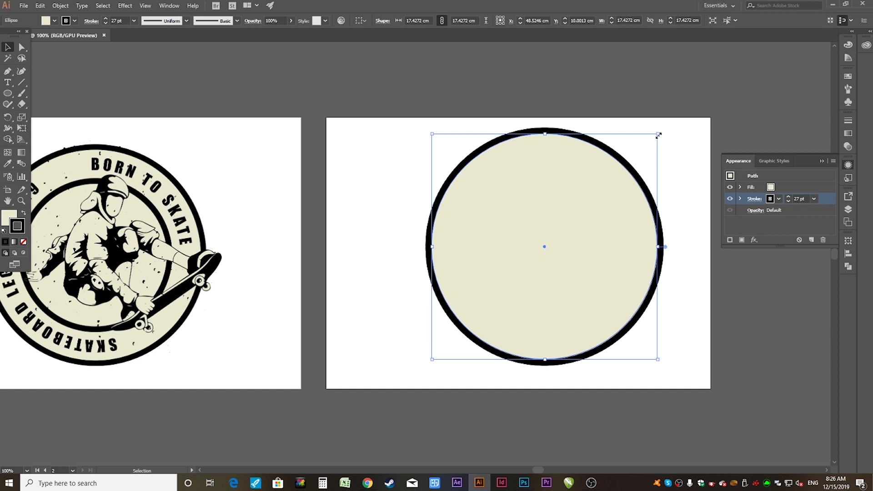
click(694, 64)
- Try scaling a copy of the beige circle to about 12 cm, then undo it
click(554, 240)
drag(659, 134, 649, 161)
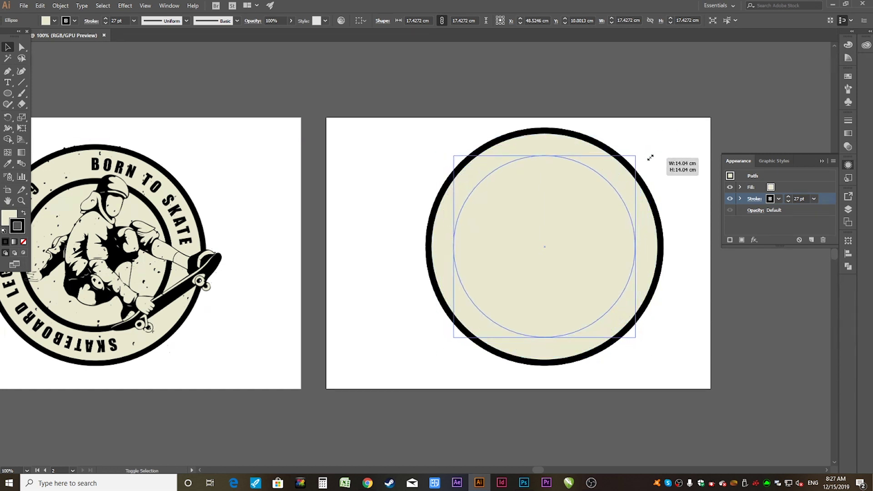
drag(649, 161, 647, 169)
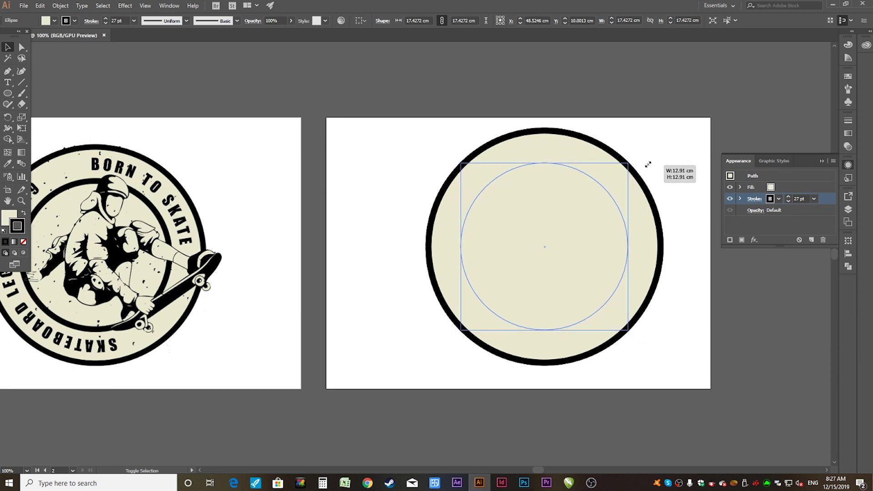
drag(647, 169, 646, 171)
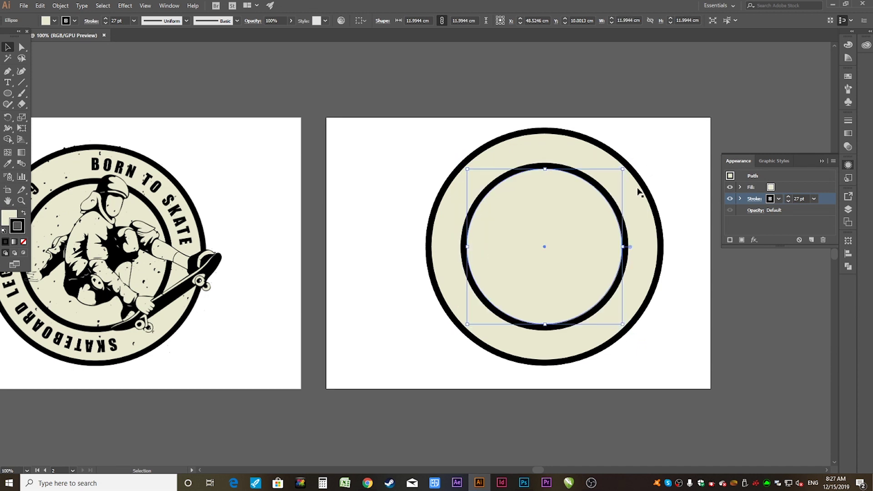
key(ctrl+z)
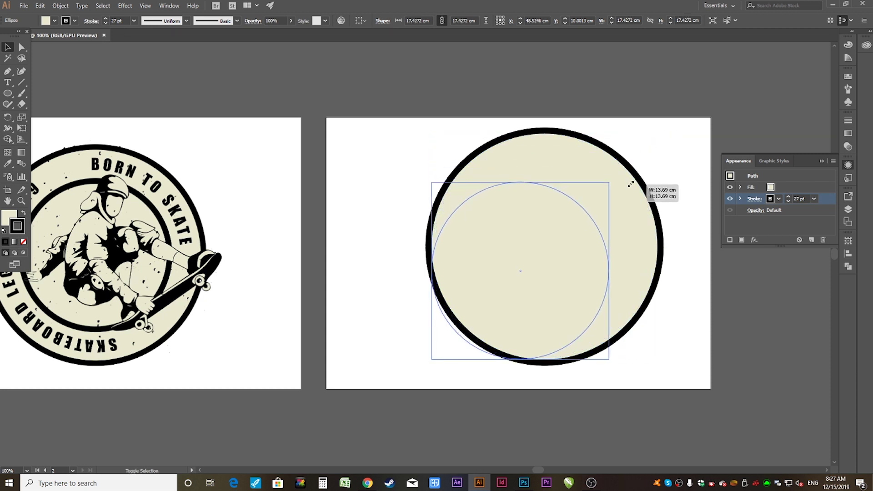
- Make a smaller copy of the ringed circle, move it left, and select both circles
drag(658, 134, 611, 186)
drag(580, 248, 518, 230)
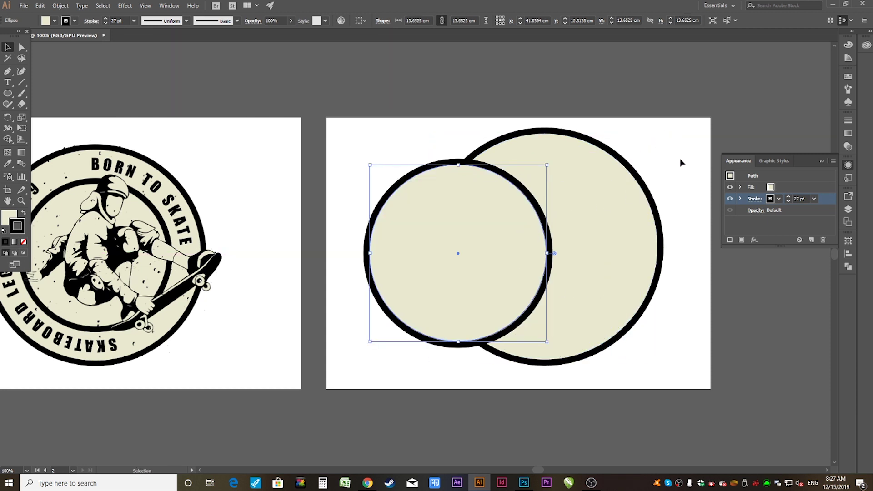
click(672, 139)
drag(383, 126, 682, 225)
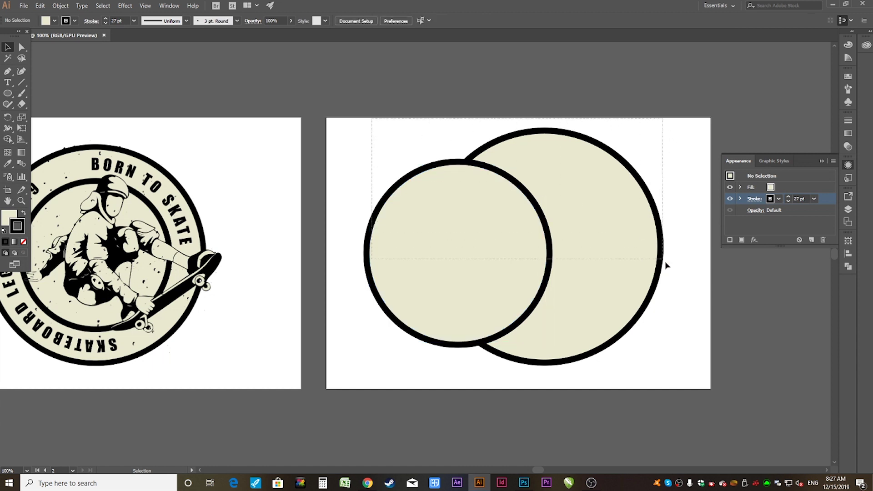
click(116, 66)
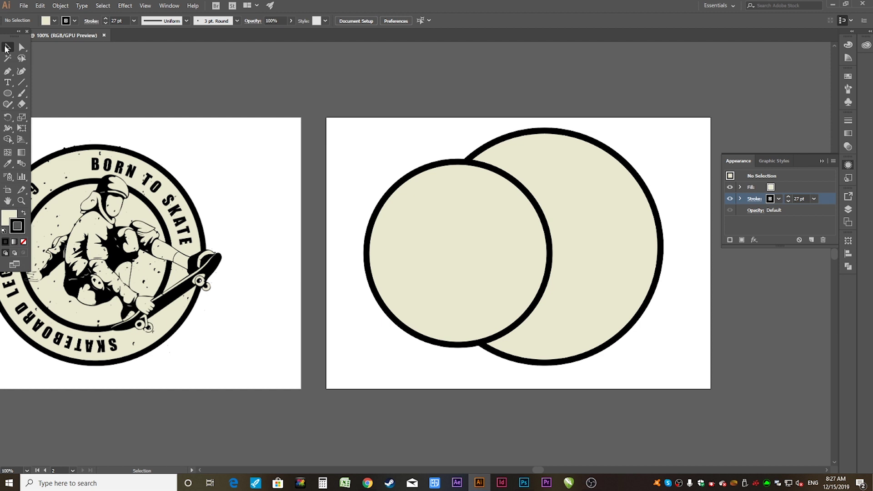
drag(378, 114, 673, 318)
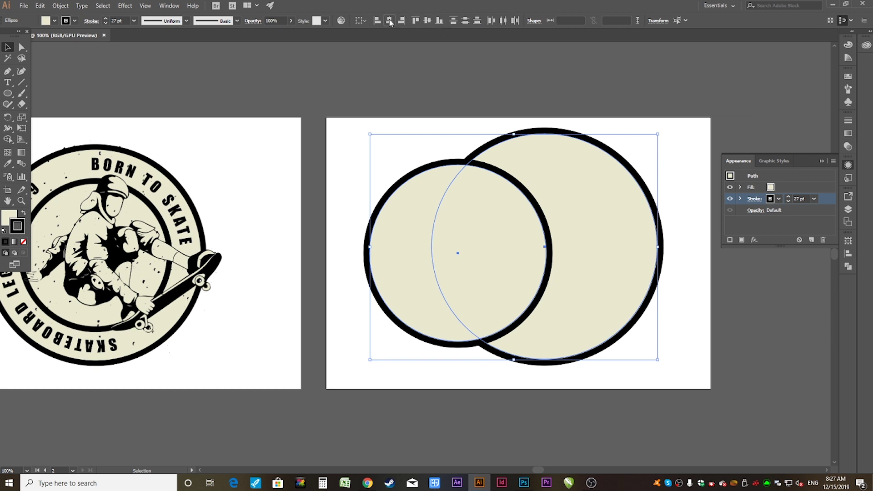
- Centre the two circles on each other and shrink the inner one slightly
click(390, 21)
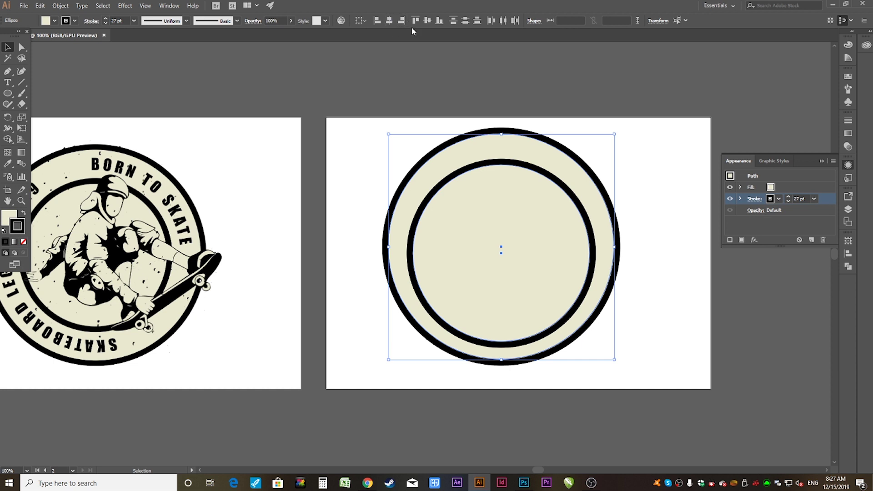
click(427, 21)
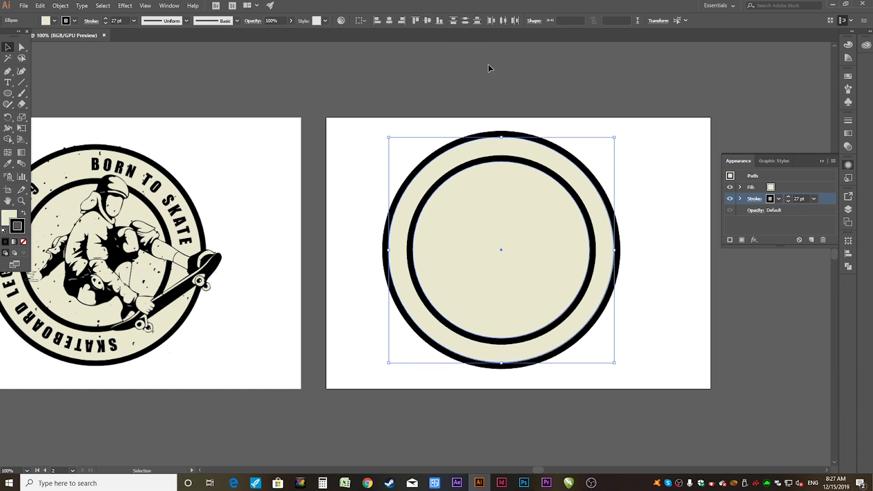
click(664, 268)
click(593, 249)
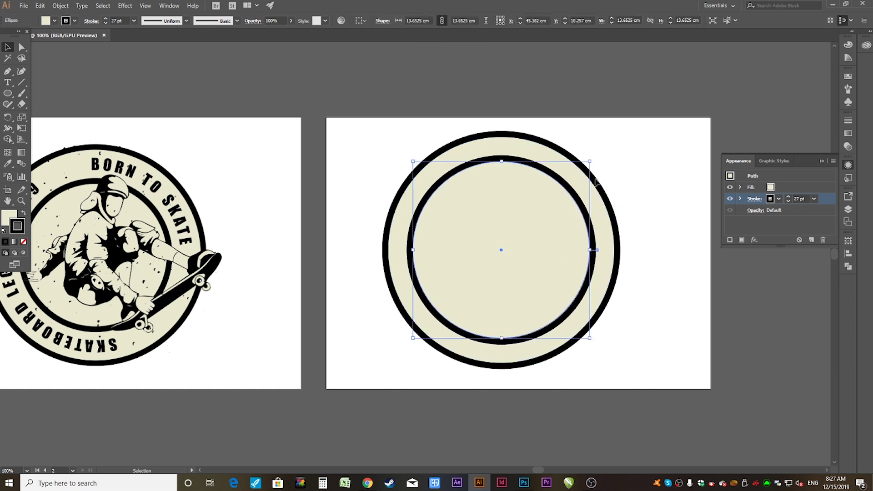
drag(590, 162, 580, 173)
click(654, 190)
- Move the concentric rings toward the artboard centre
key(ctrl+minus)
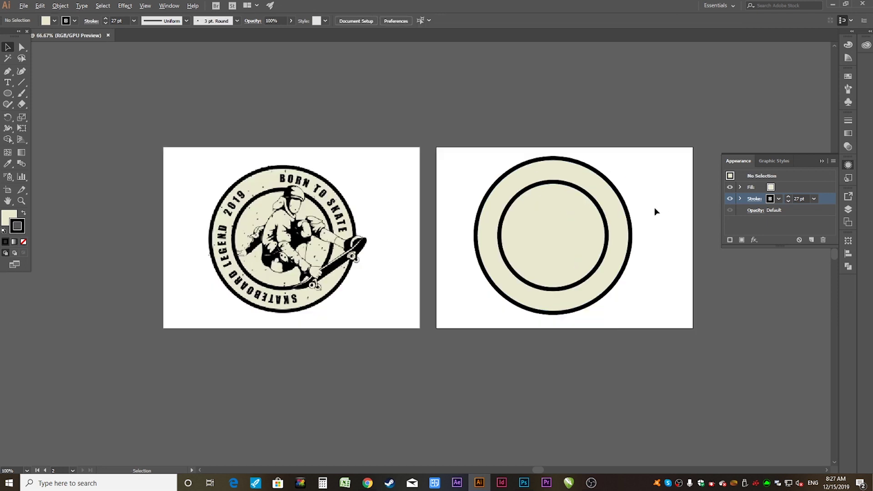
drag(569, 240, 584, 240)
click(693, 168)
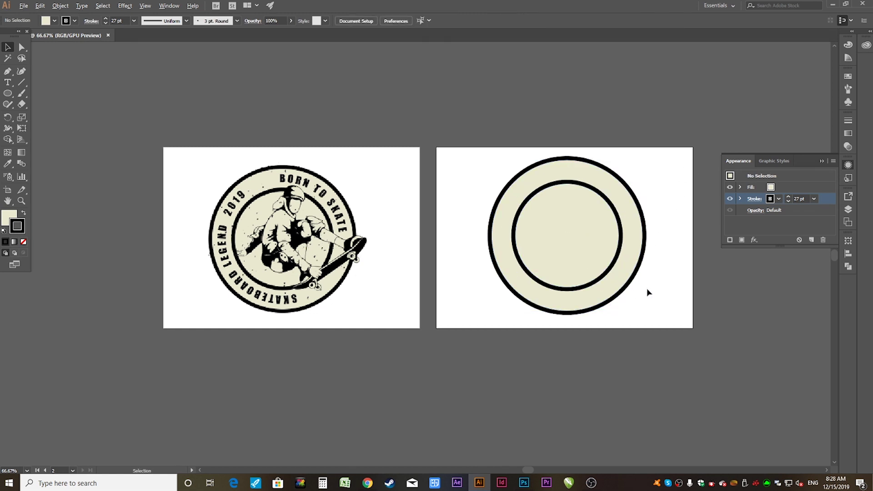
scroll(647, 291, up, 1)
drag(666, 253, 681, 264)
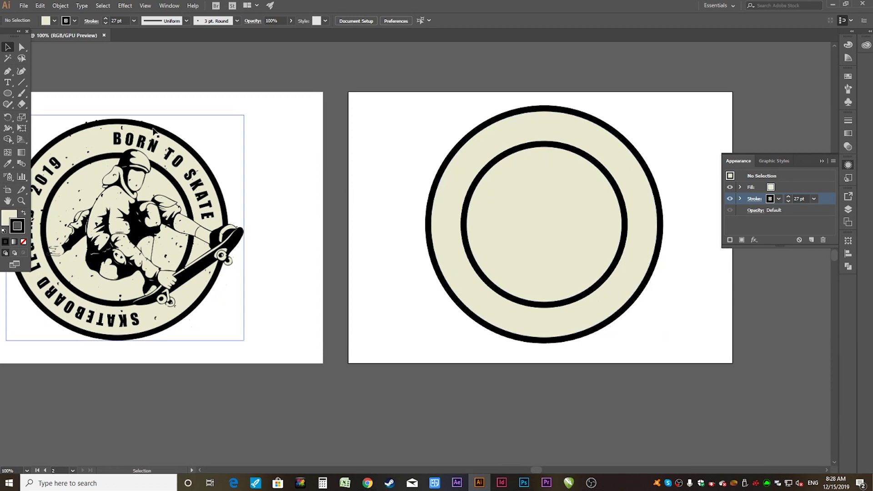
click(8, 94)
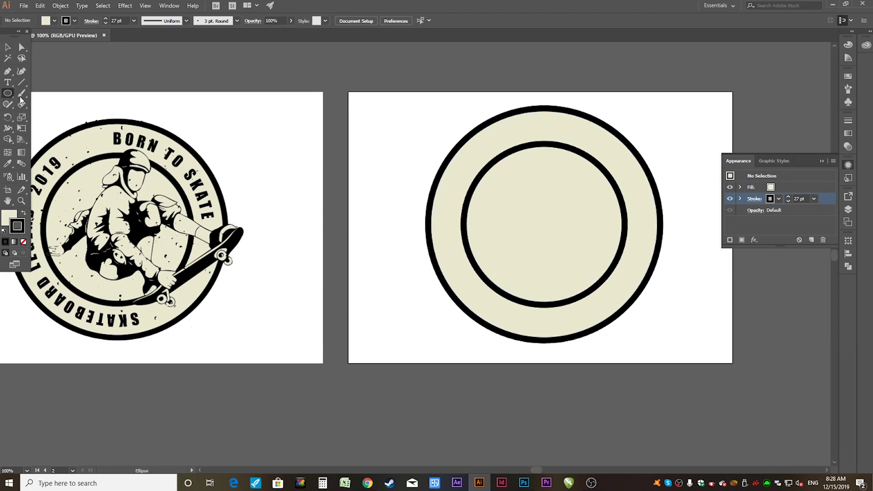
- Draw a circle about 15.38 cm across, centred between the two rings
drag(296, 179, 439, 180)
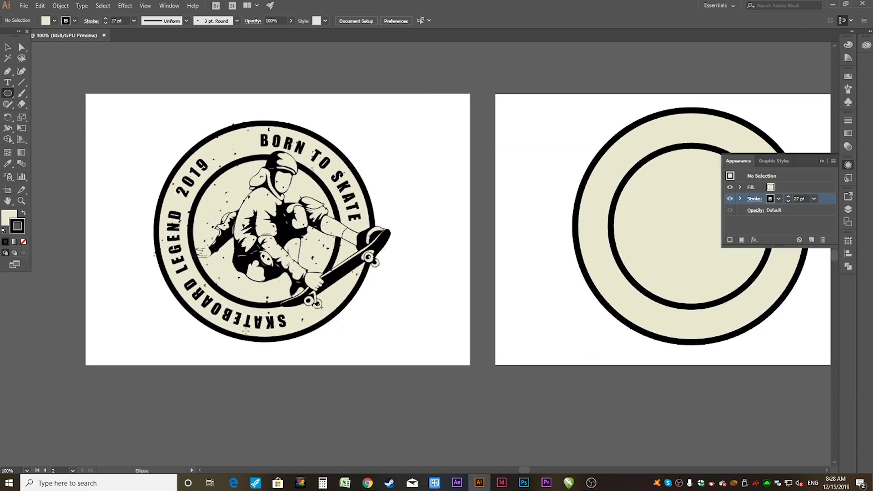
drag(443, 216, 356, 187)
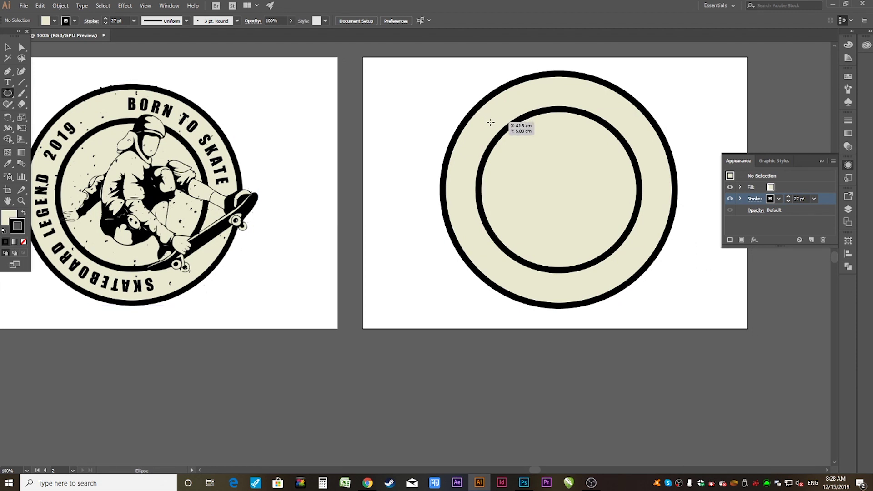
drag(486, 120, 660, 294)
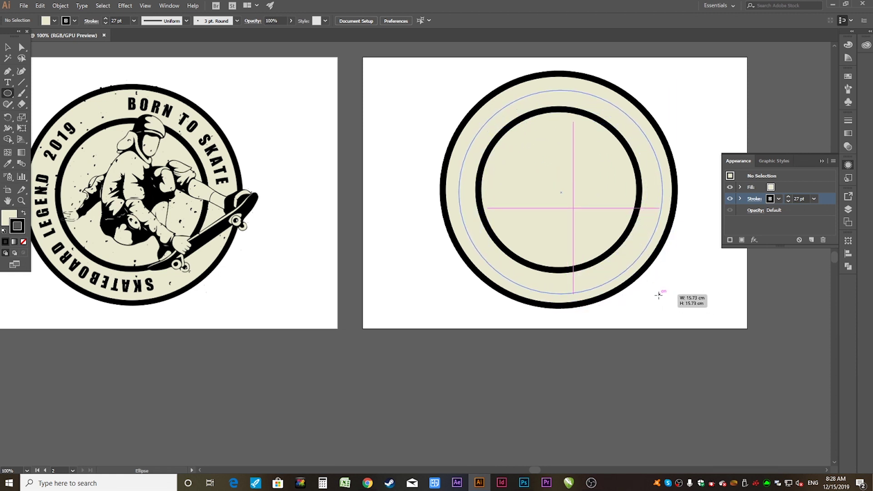
drag(659, 295, 654, 292)
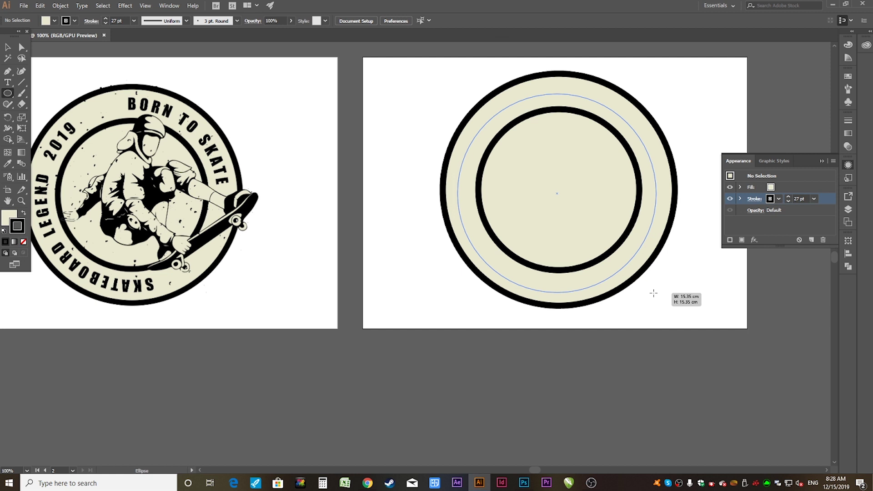
drag(655, 292, 658, 287)
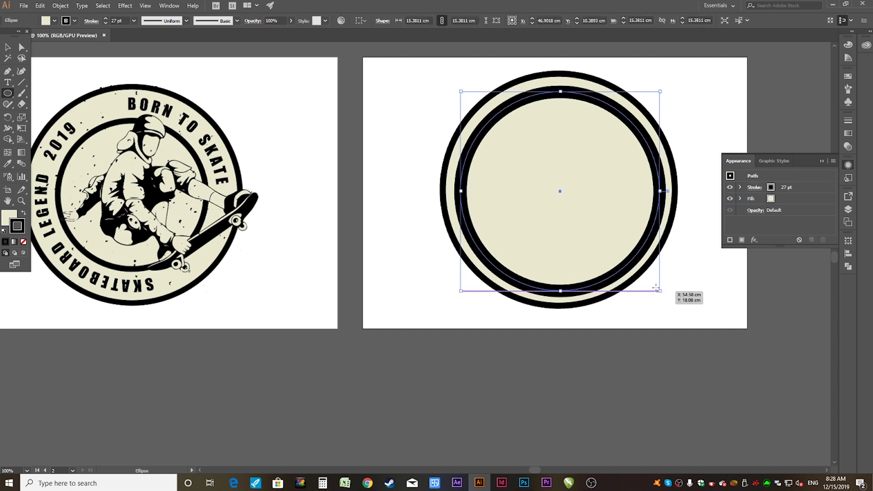
- Select the new circle with the Selection tool
click(8, 46)
click(472, 70)
click(523, 100)
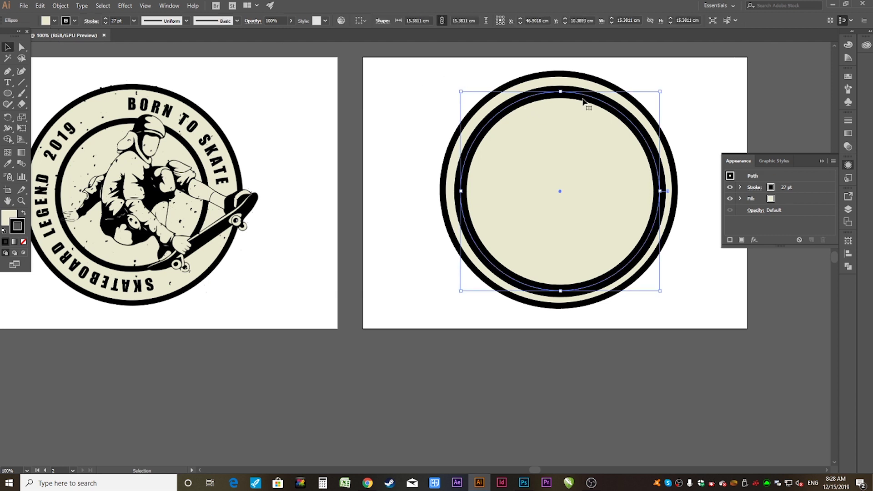
click(74, 20)
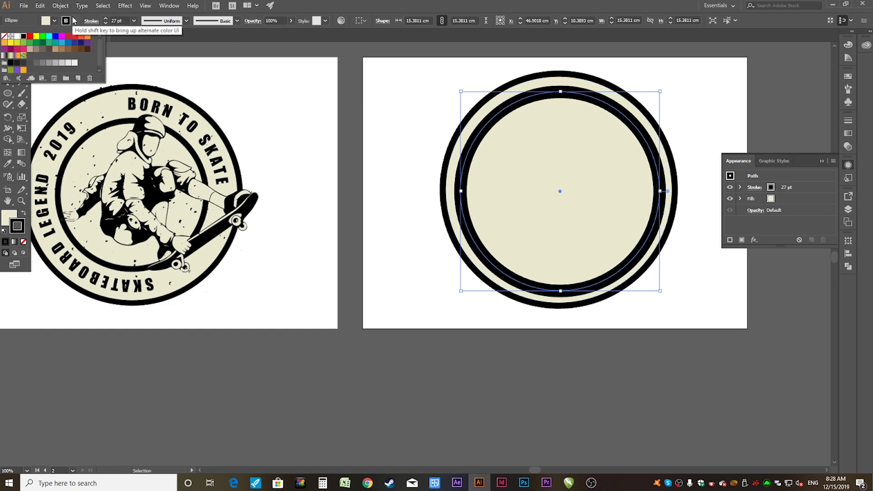
- Remove the new circle's black outline and fill it with red
click(3, 37)
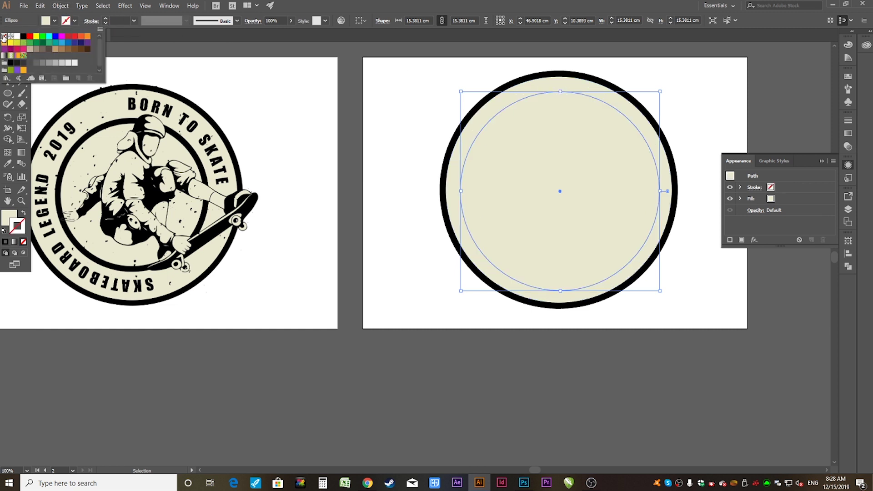
click(54, 22)
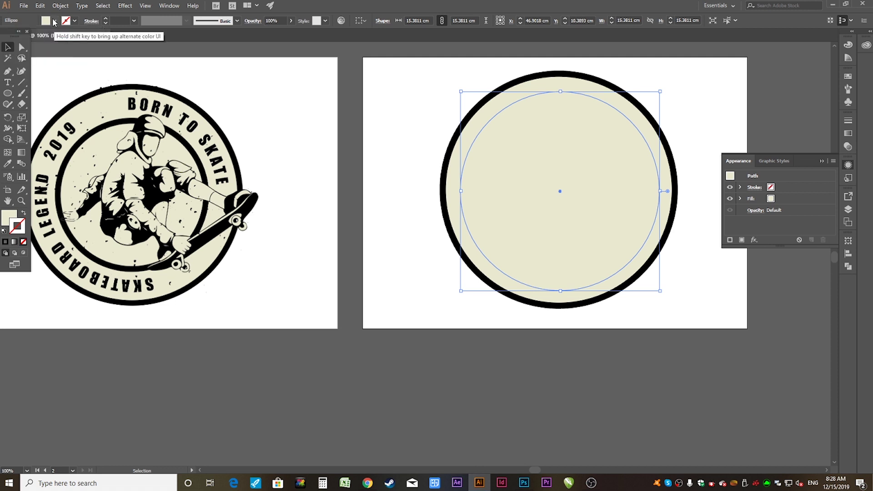
click(53, 21)
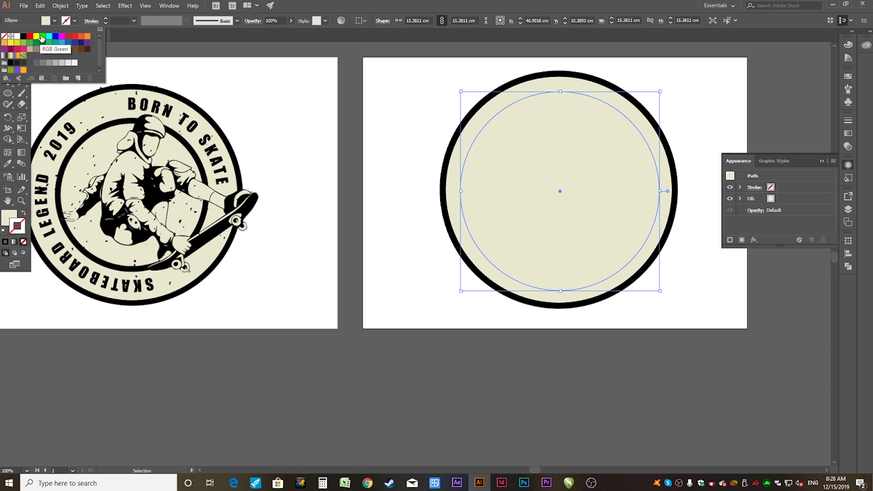
click(30, 36)
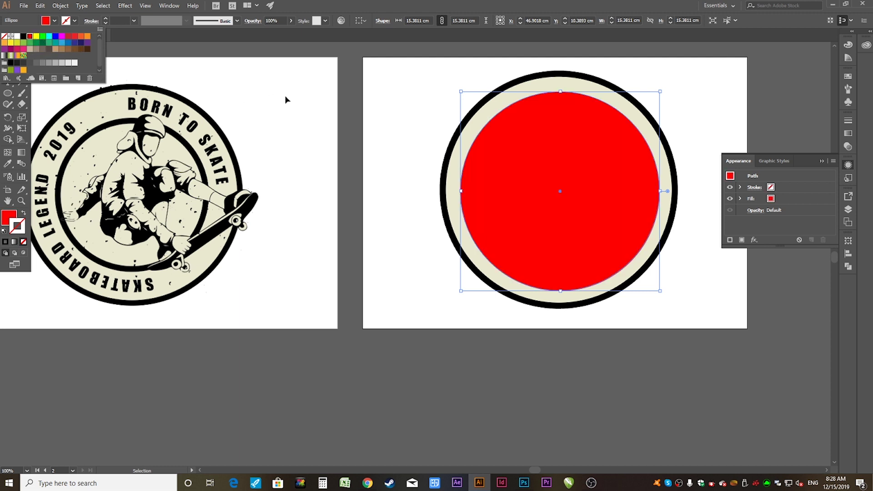
click(286, 99)
- Select all the circles and centre-align them horizontally and vertically
mouse_move(397, 97)
mouse_down()
mouse_move(705, 288)
mouse_move(694, 274)
mouse_up()
click(381, 100)
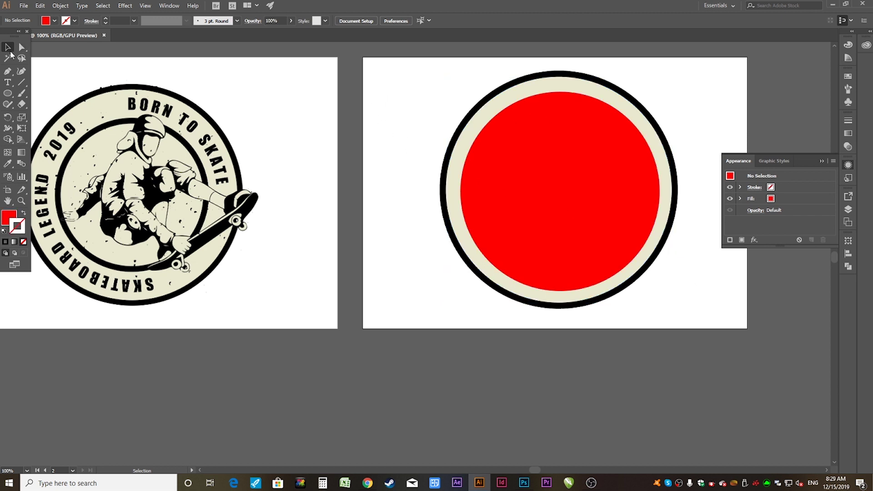
drag(424, 88, 743, 311)
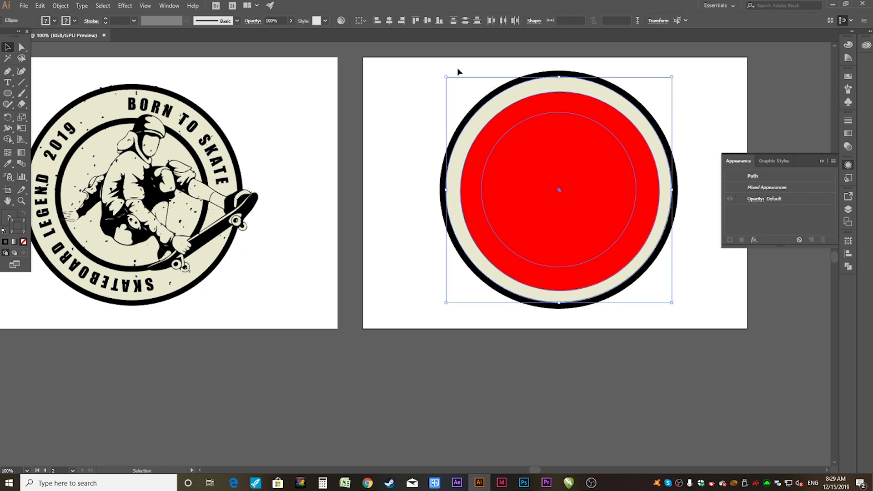
click(389, 20)
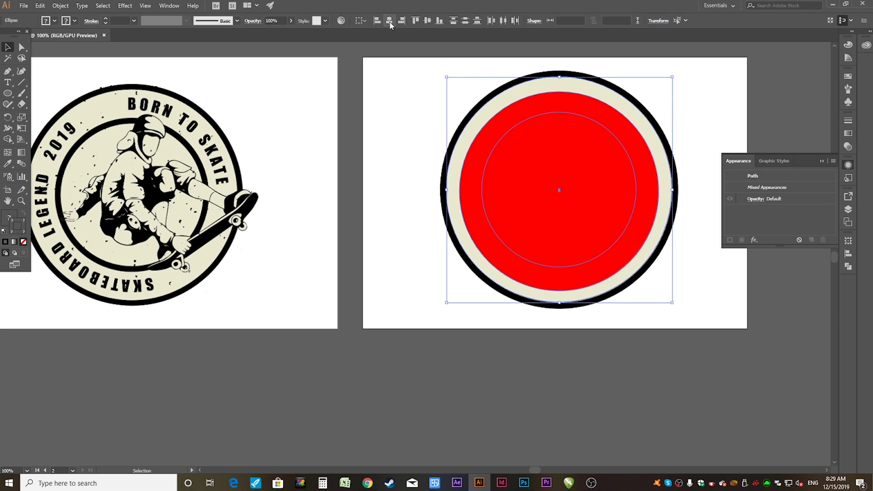
click(428, 21)
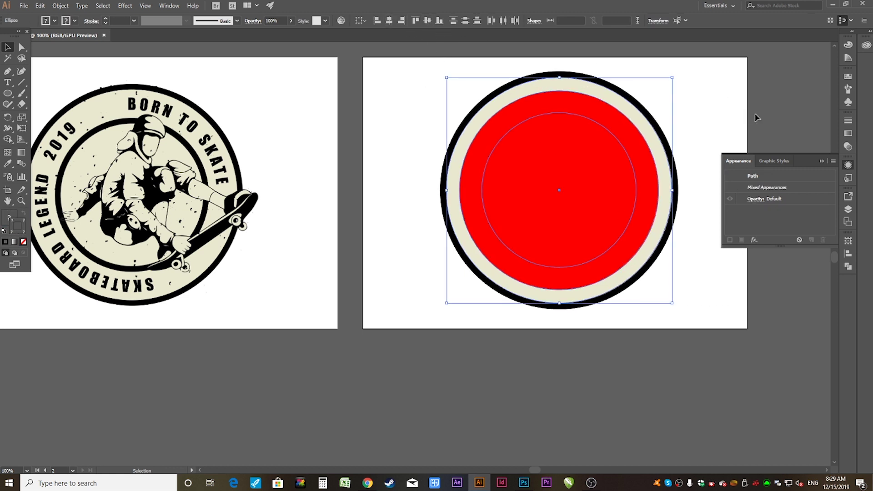
click(710, 101)
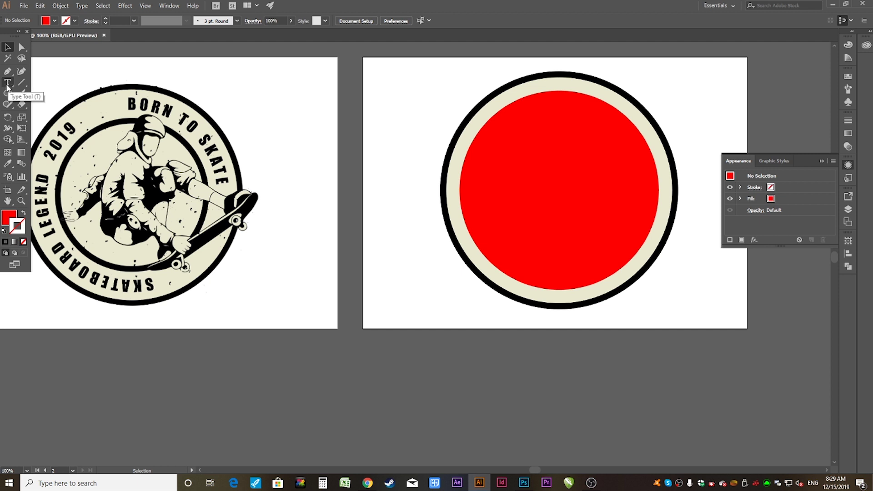
- Zoom in on the red circle's top edge and start Type tool text along its outline
click(7, 85)
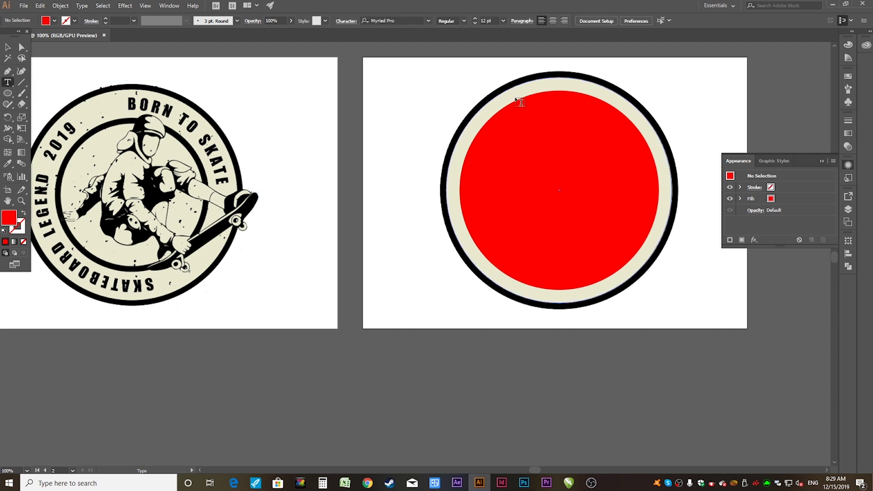
scroll(559, 107, up, 2)
scroll(559, 107, up, 2)
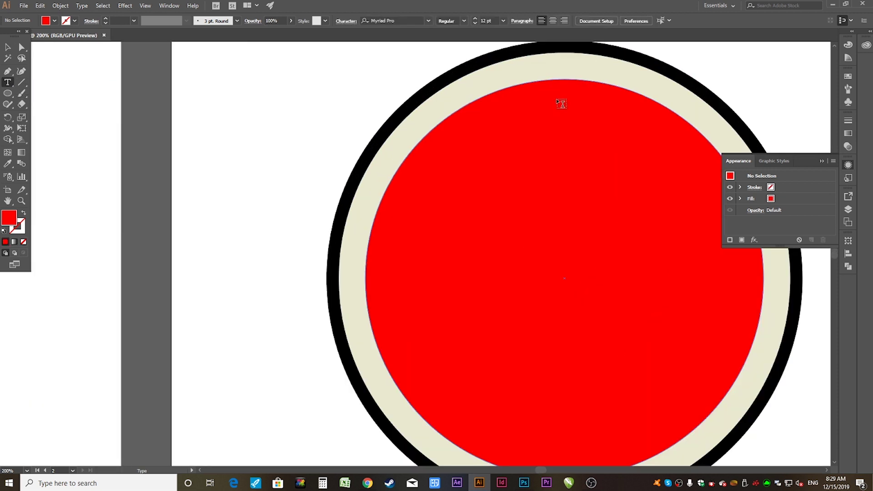
scroll(595, 97, up, 1)
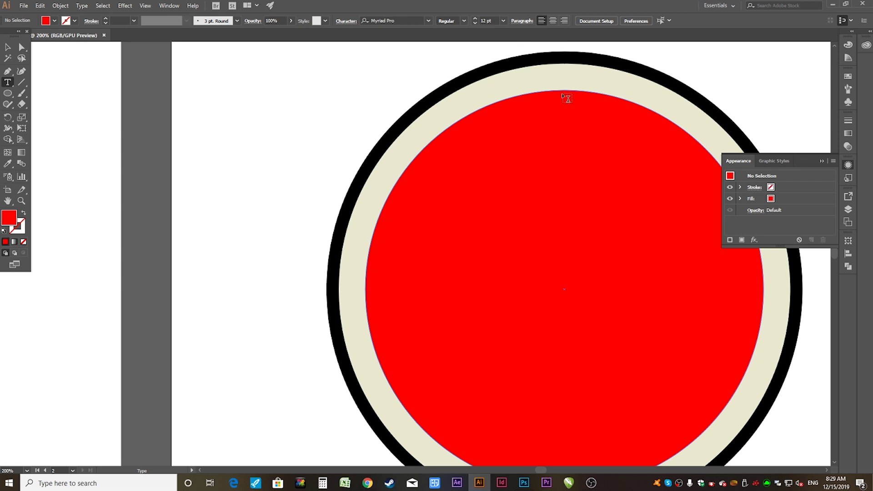
scroll(576, 86, down, 4)
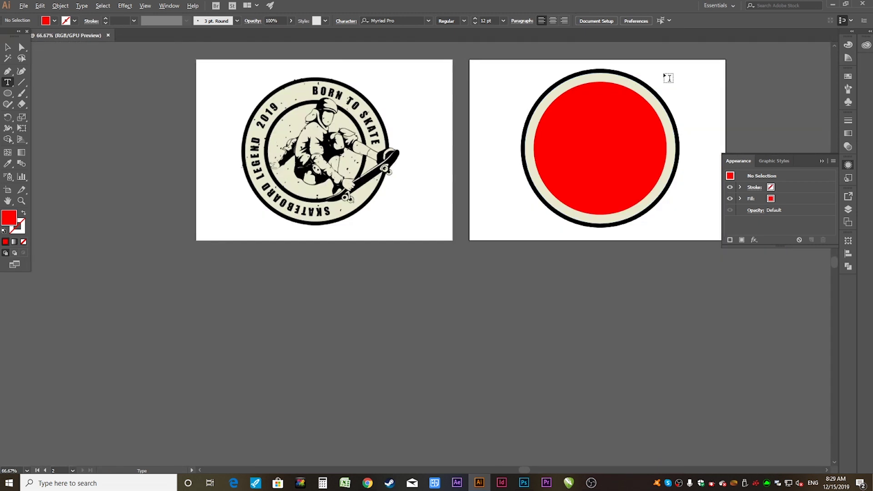
scroll(665, 78, up, 3)
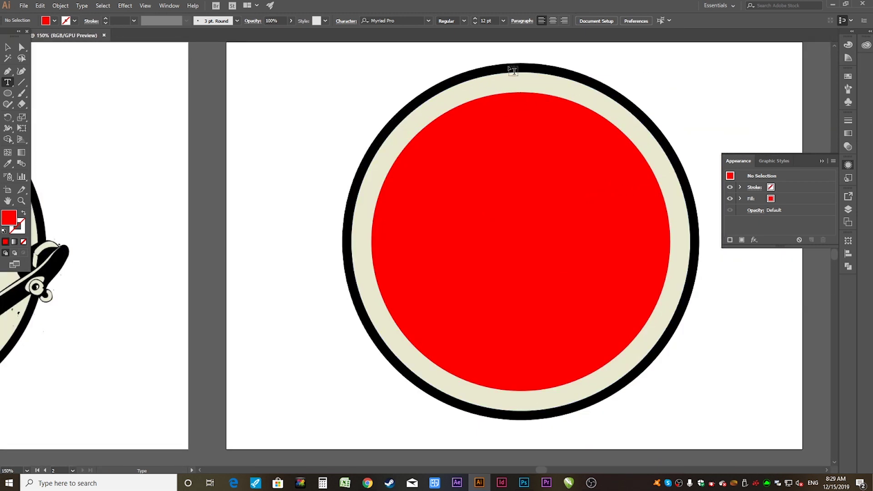
scroll(519, 86, up, 1)
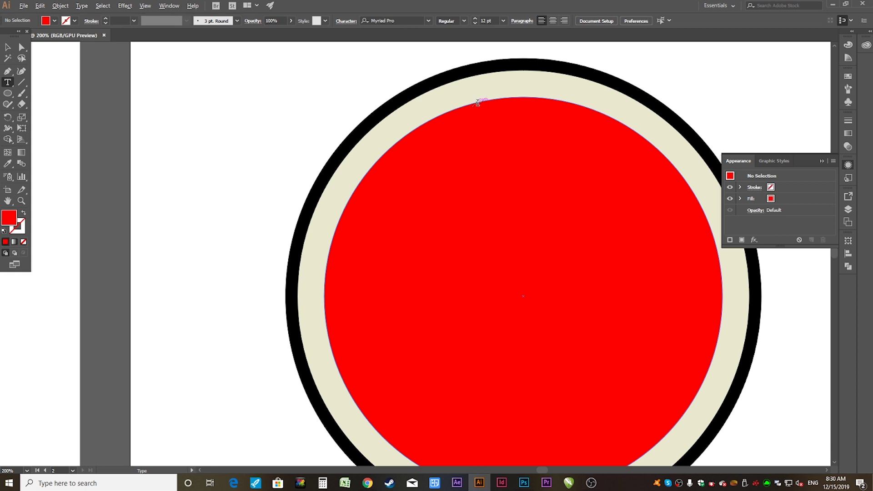
click(478, 103)
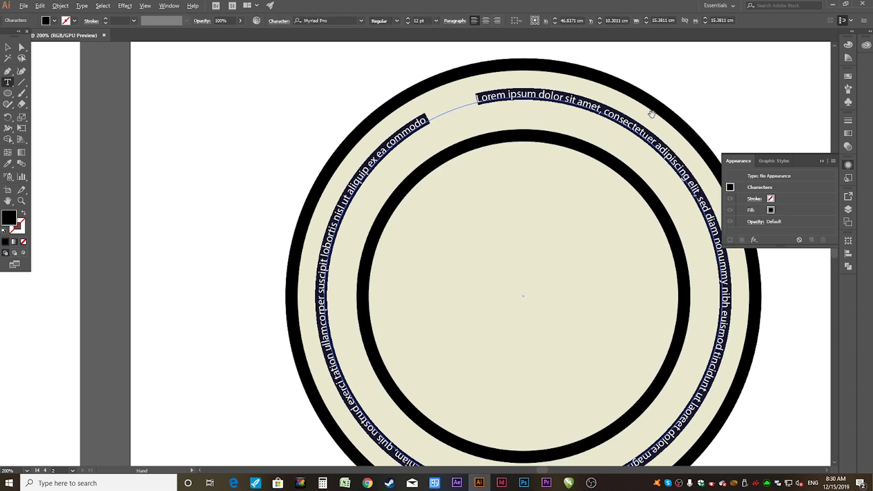
- Replace the path placeholder text with 'BONR TO SKATE' and return to the Selection tool
scroll(652, 114, down, 1)
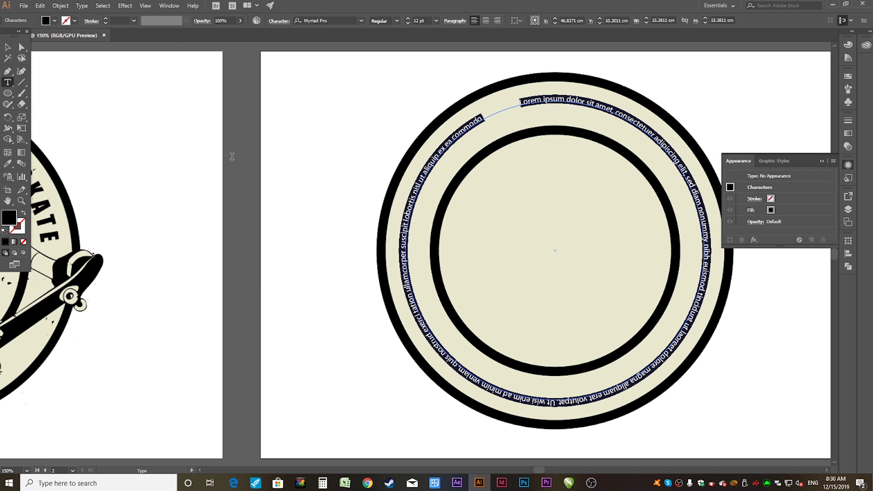
scroll(230, 166, down, 1)
scroll(204, 167, down, 1)
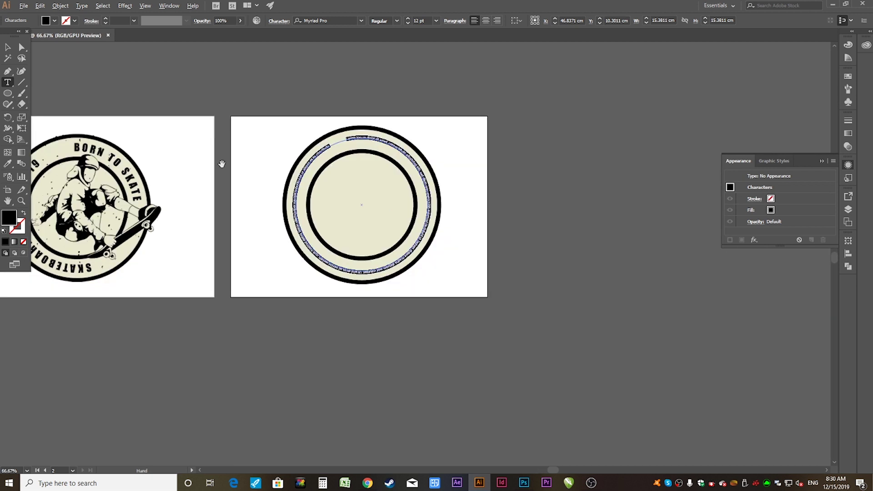
scroll(204, 167, up, 2)
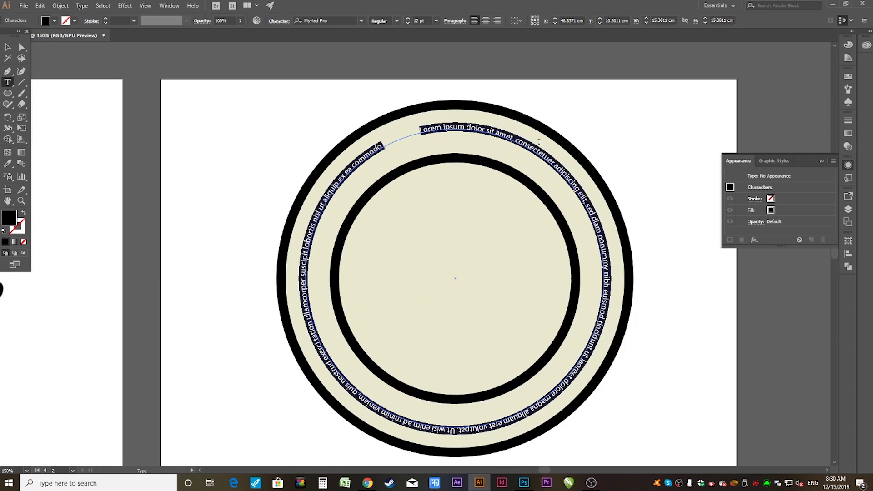
text(BONR TO SKATE)
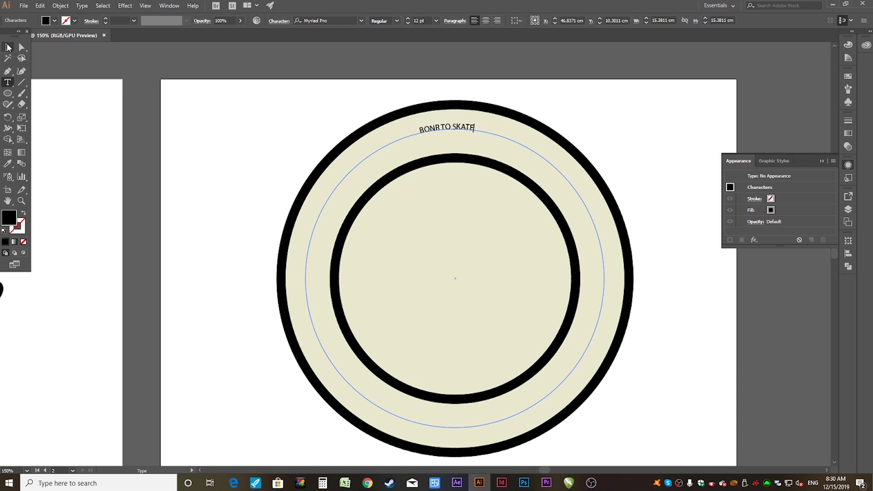
click(8, 47)
scroll(364, 107, down, 1)
scroll(351, 88, down, 2)
click(279, 79)
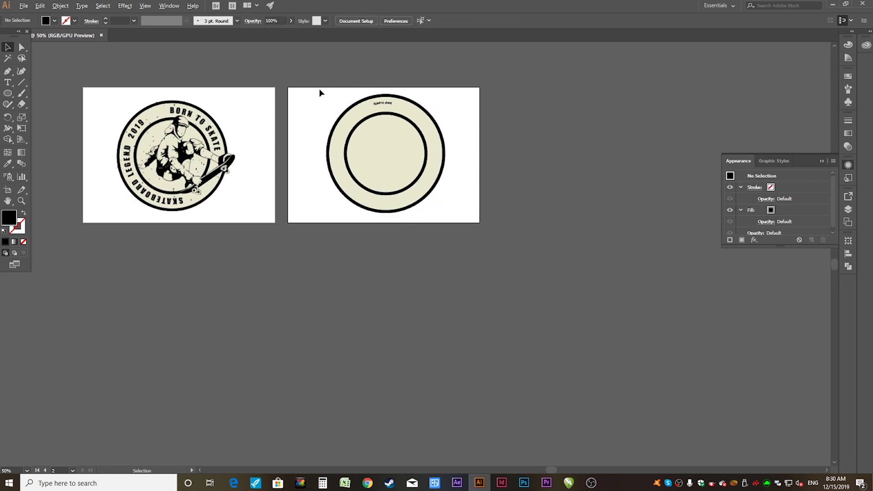
- Set the curved BONR TO SKATE text's font size to 42 pt
scroll(320, 91, up, 1)
drag(290, 127, 356, 157)
scroll(380, 157, up, 1)
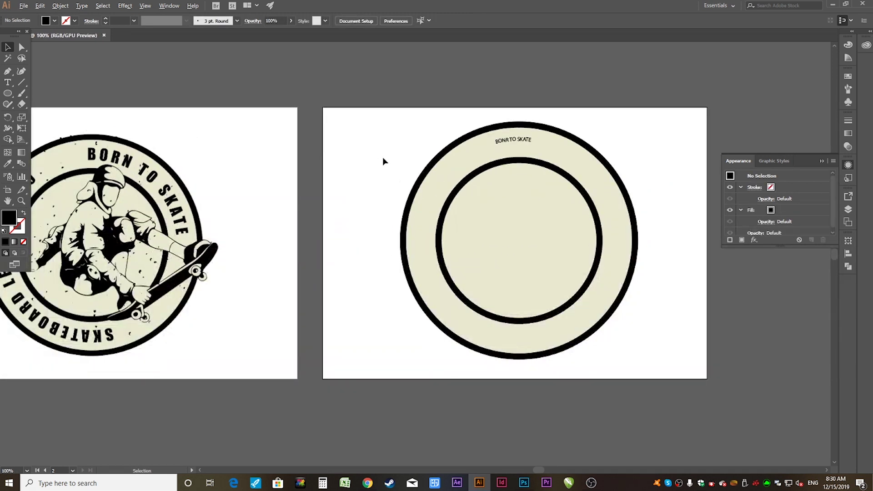
click(525, 142)
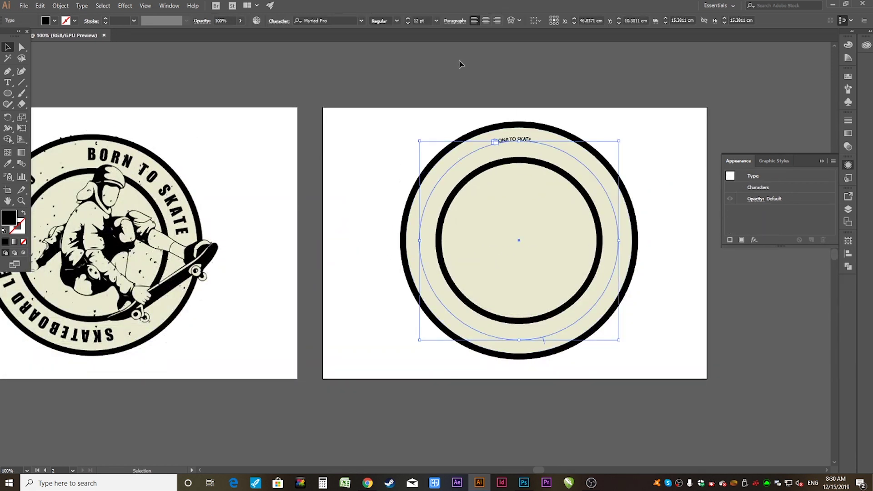
click(408, 19)
click(408, 20)
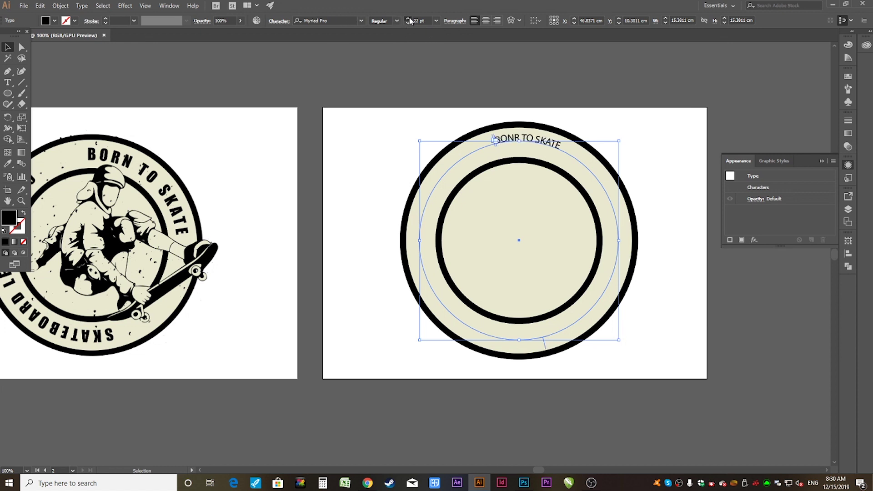
click(409, 20)
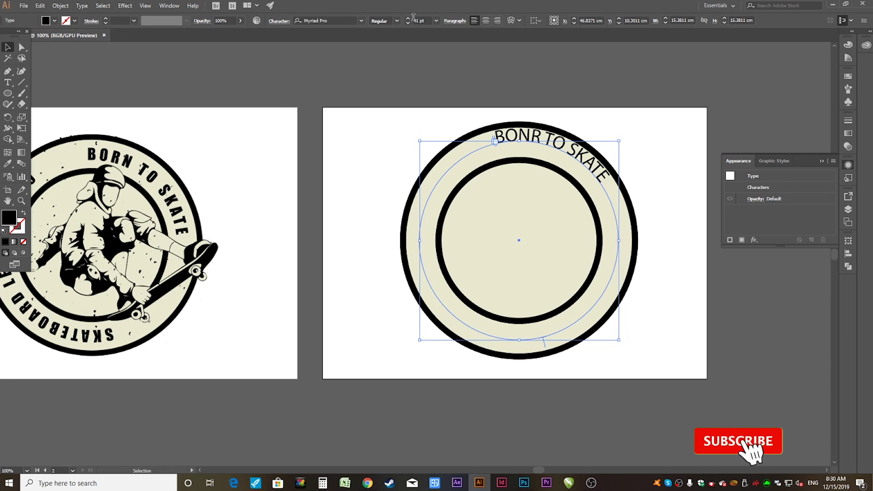
click(409, 21)
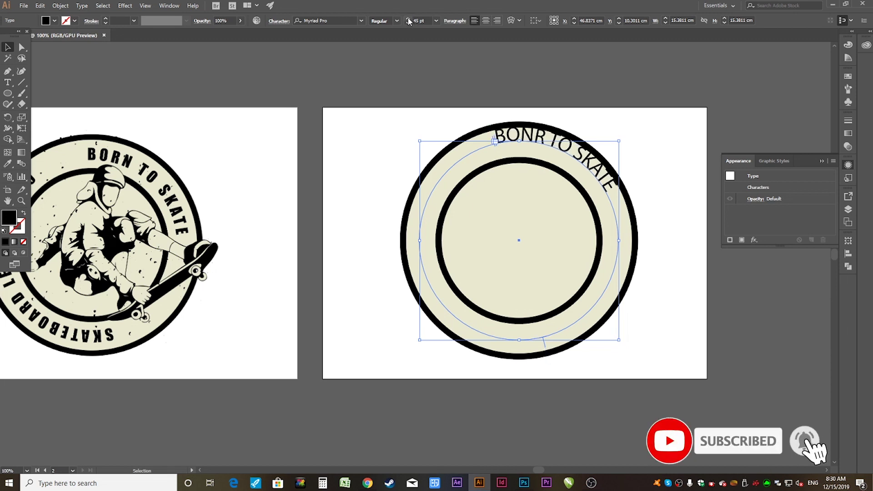
click(408, 24)
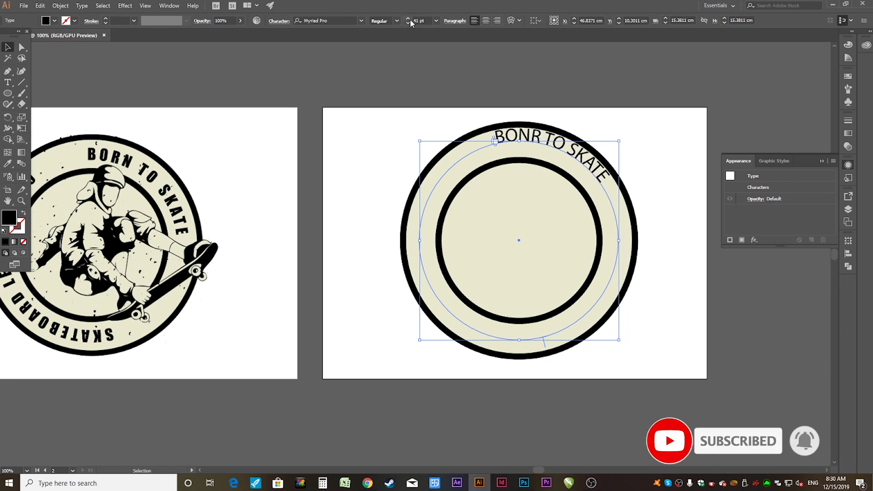
click(409, 19)
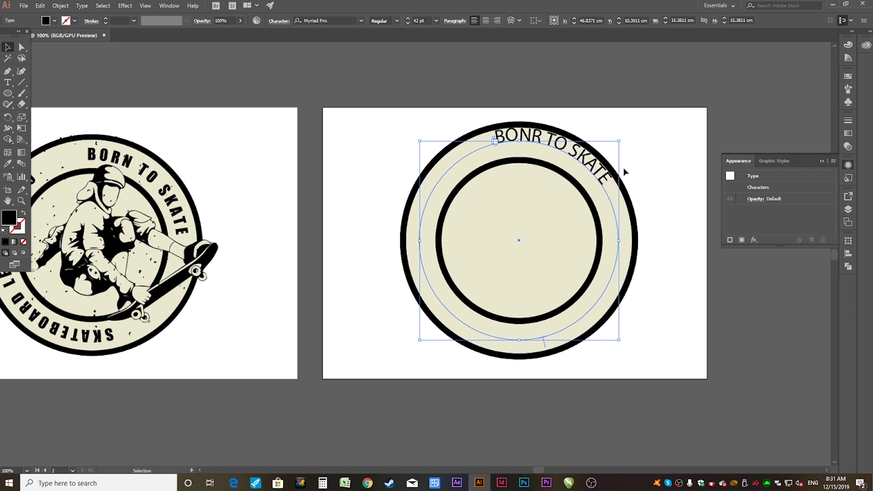
scroll(529, 162, up, 2)
scroll(533, 137, down, 2)
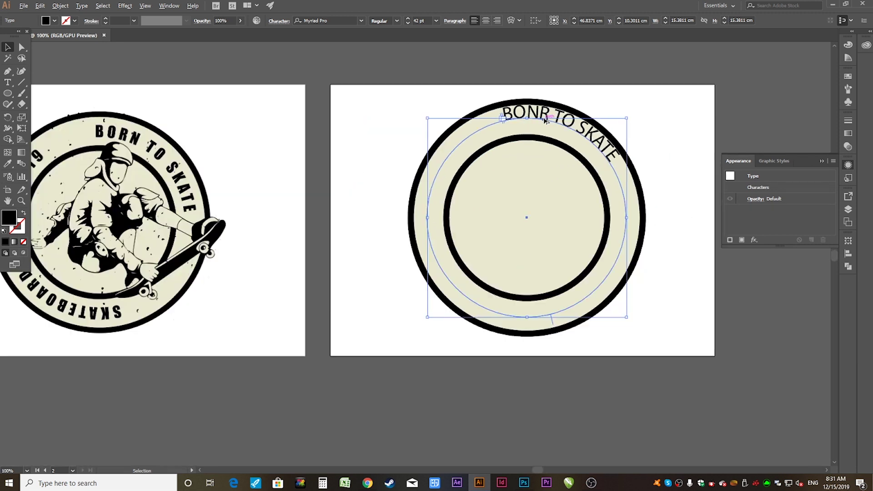
- Set Align to Path to Center in Type on a Path Options for BONR TO SKATE
scroll(555, 125, up, 2)
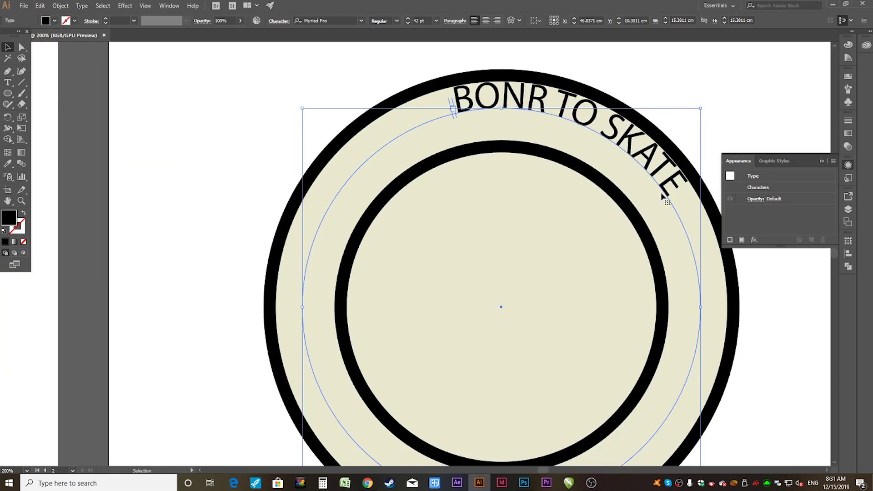
scroll(506, 109, down, 2)
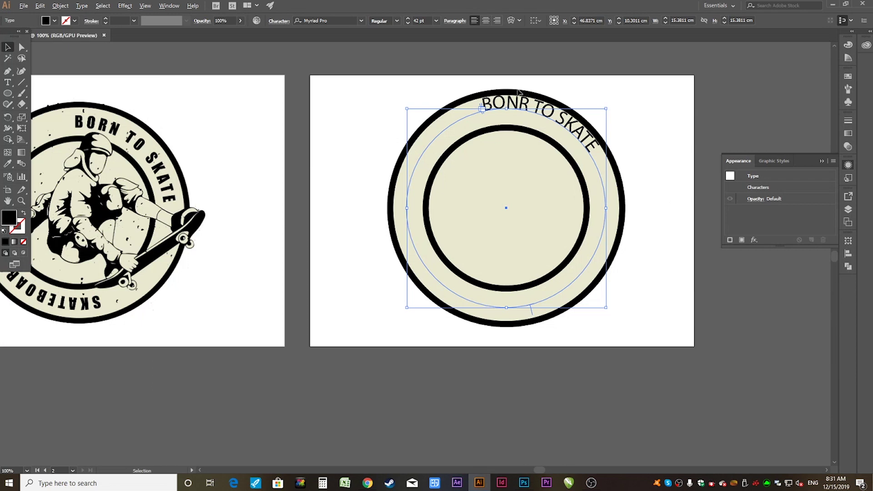
scroll(505, 91, up, 1)
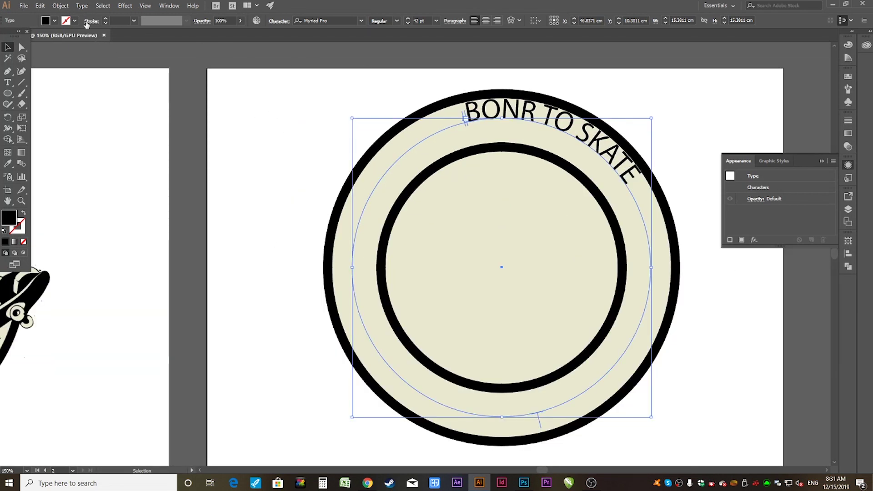
click(81, 5)
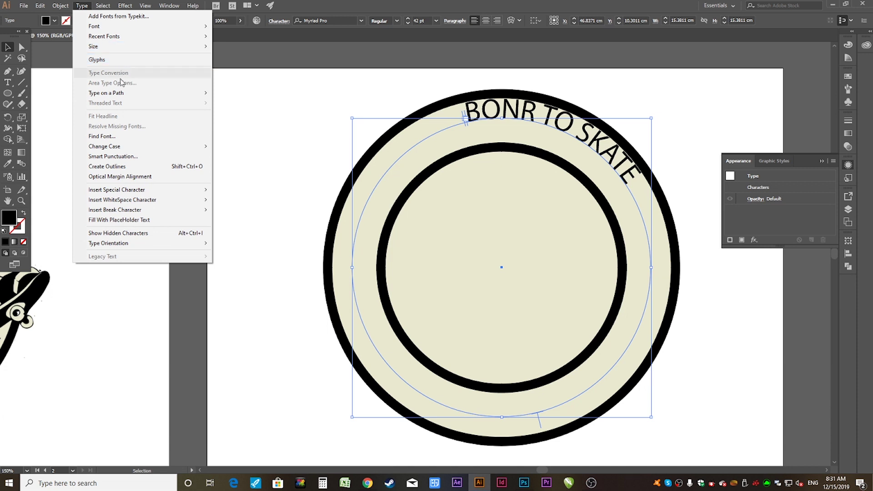
mouse_move(105, 93)
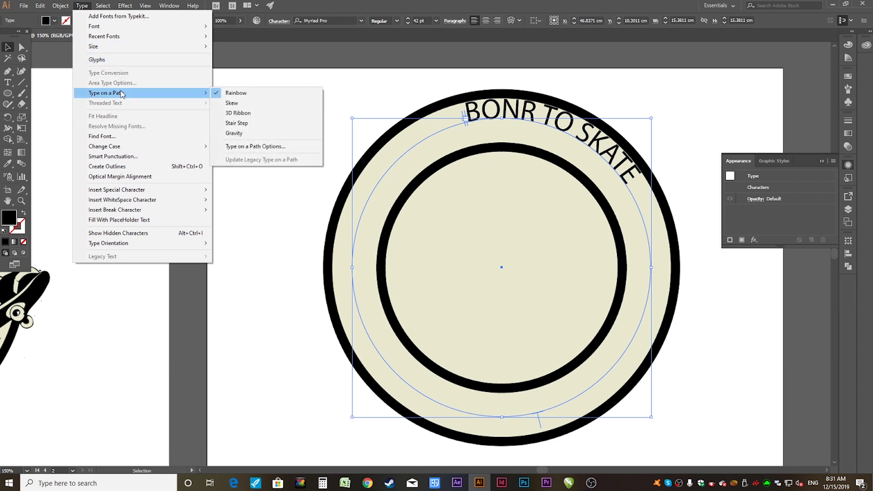
click(256, 146)
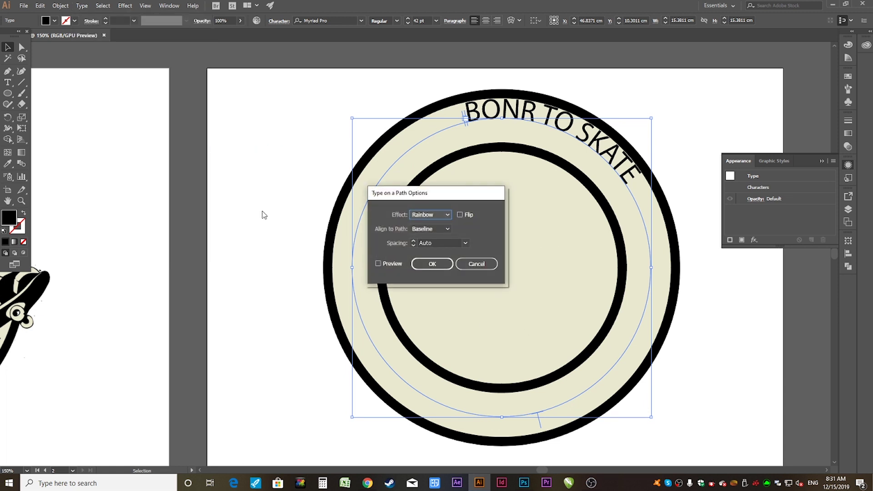
click(435, 230)
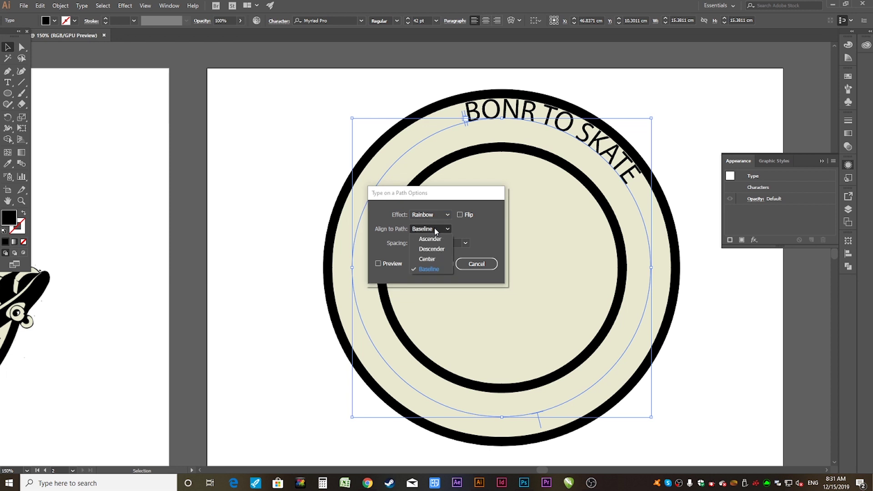
click(430, 259)
click(432, 263)
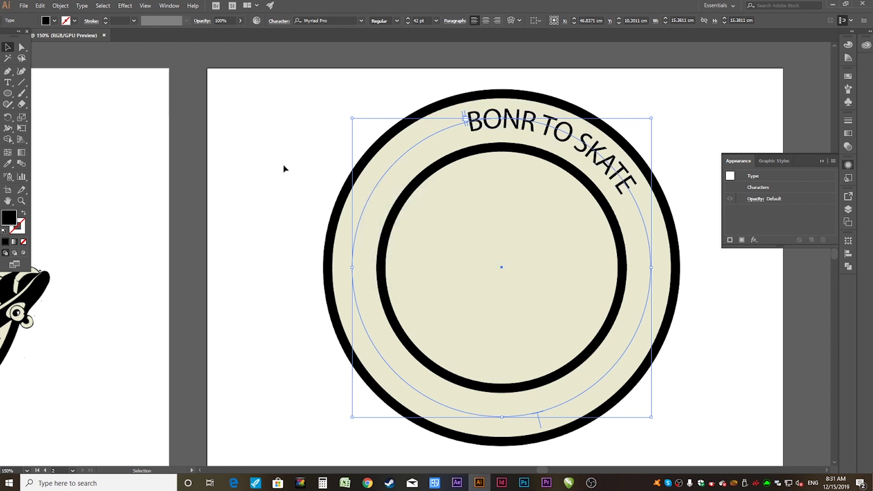
scroll(269, 143, down, 1)
click(258, 128)
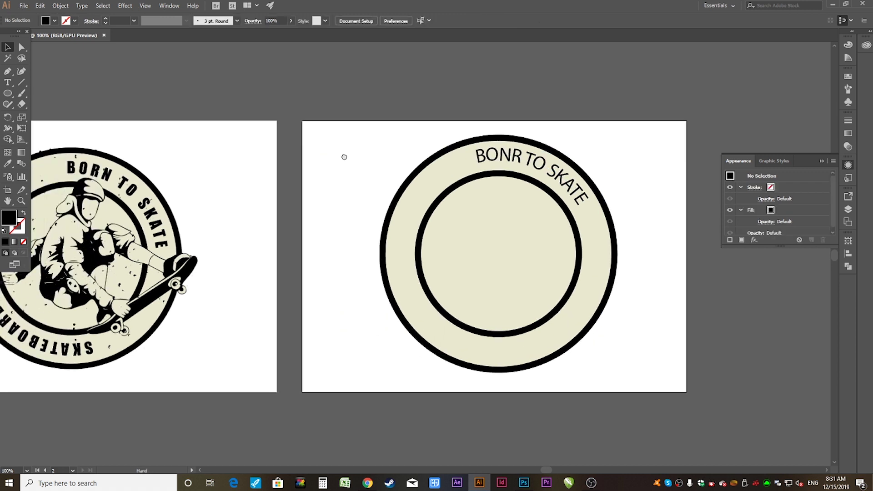
- Select all the BONR TO SKATE path text and change its font to Impact
click(564, 165)
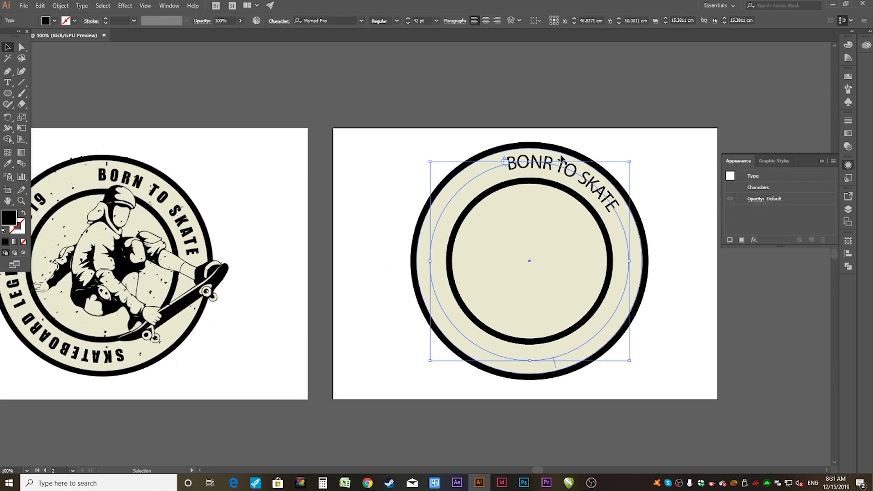
double_click(573, 172)
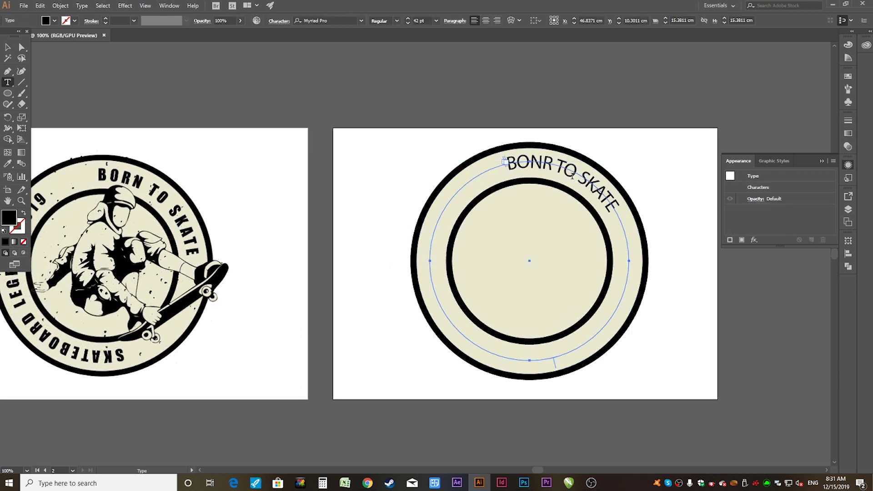
double_click(626, 213)
click(496, 164)
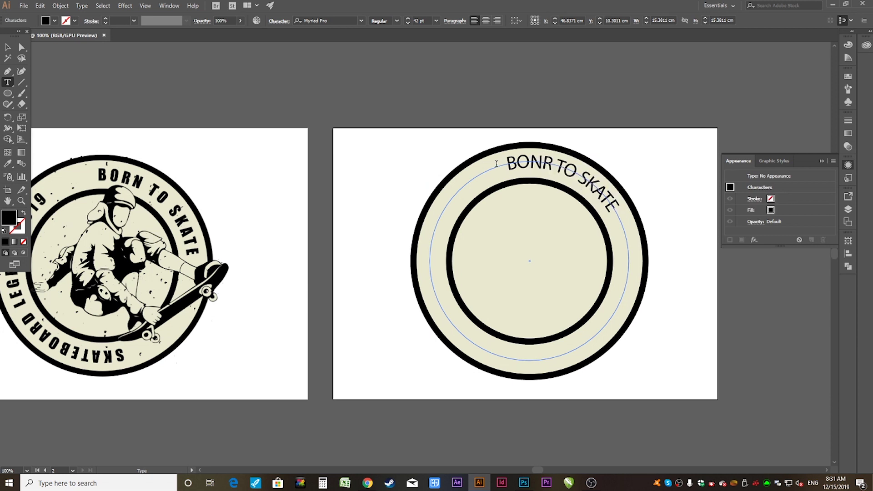
triple_click(507, 165)
click(507, 165)
triple_click(507, 165)
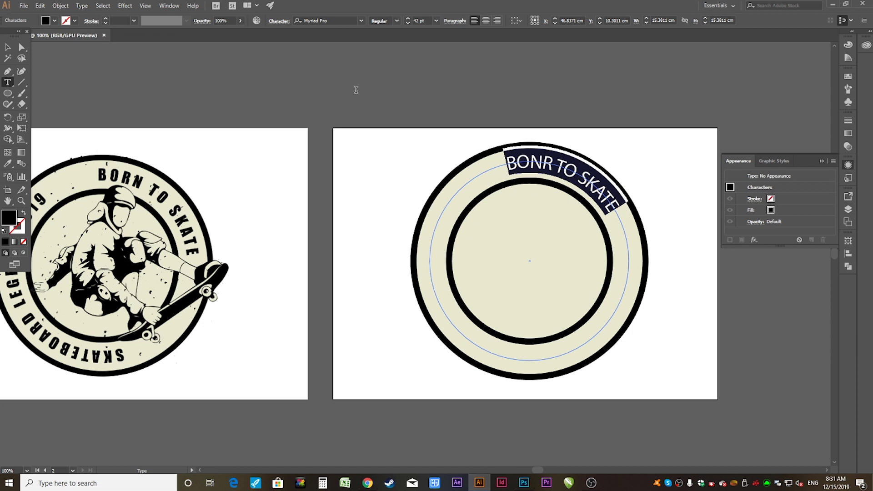
click(333, 21)
text(IMP)
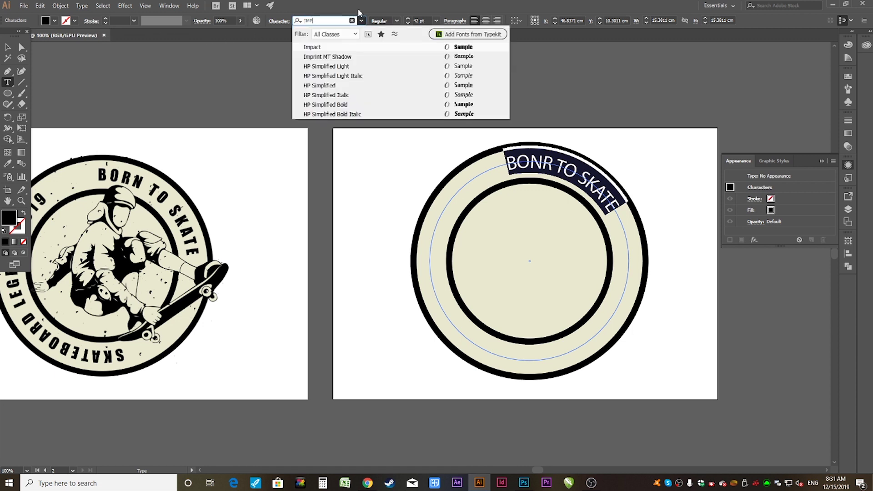
click(330, 49)
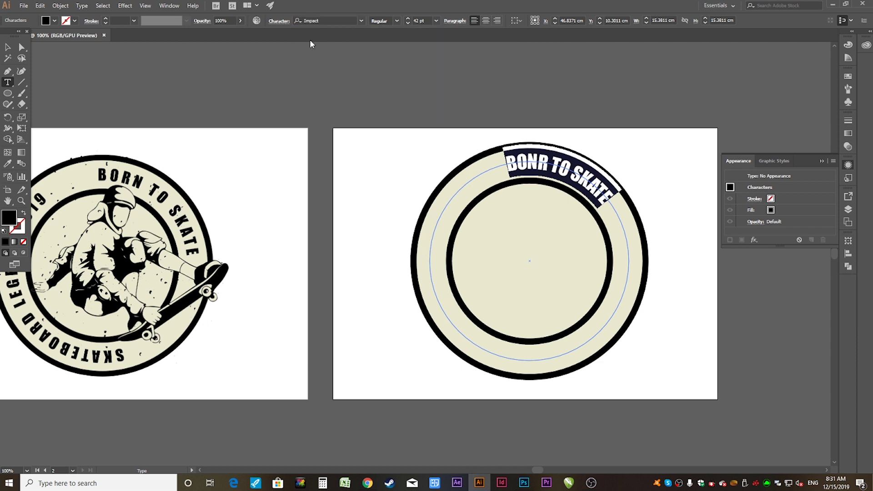
click(7, 47)
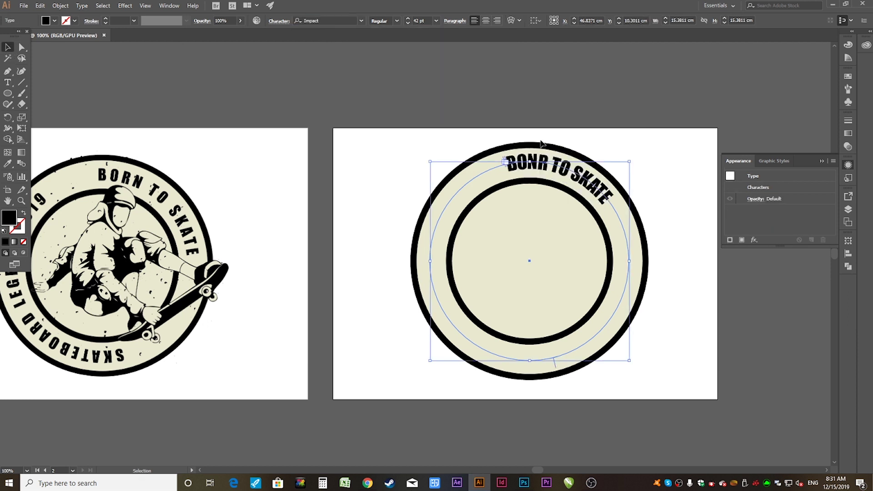
- Widen the curved text's tracking with Alt+Right Arrow steps
click(542, 144)
click(609, 196)
key(alt+Right)
key(alt+Right)
key(alt+Right)
key(alt+Right)
key(alt+Right)
key(alt+Right)
key(alt+Right)
key(alt+Right)
key(alt+Right)
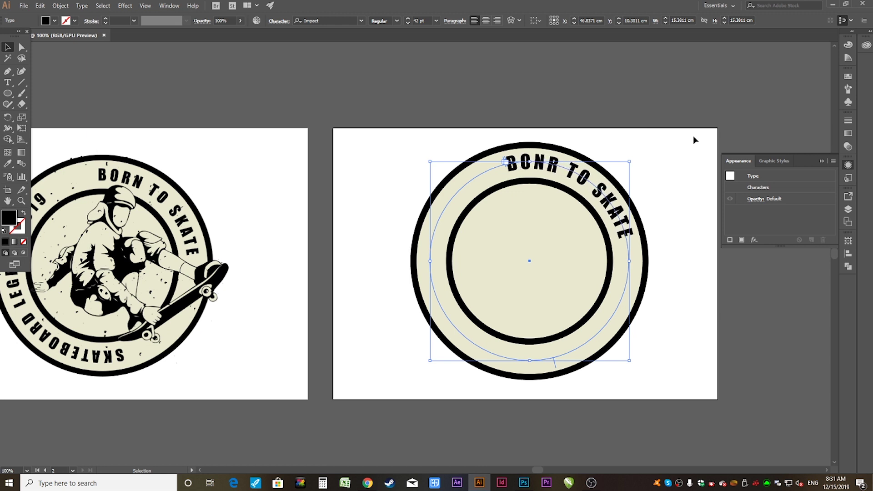
key(alt+Right)
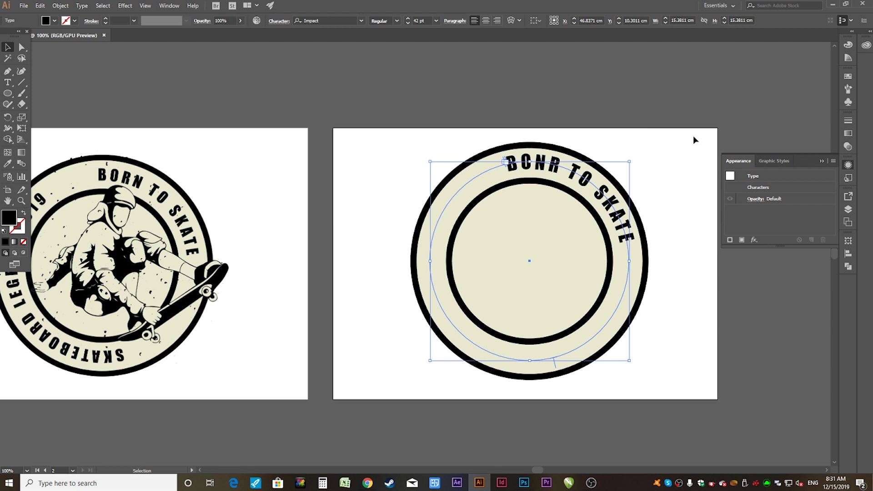
key(alt+Right)
click(666, 189)
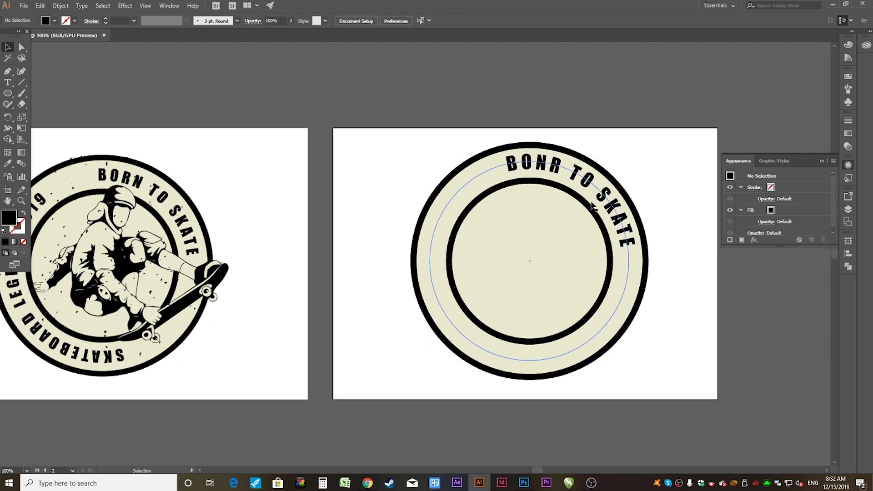
key(ctrl+z)
- Reselect the curved text and tighten its tracking one step with Alt+Left Arrow
click(668, 172)
click(612, 205)
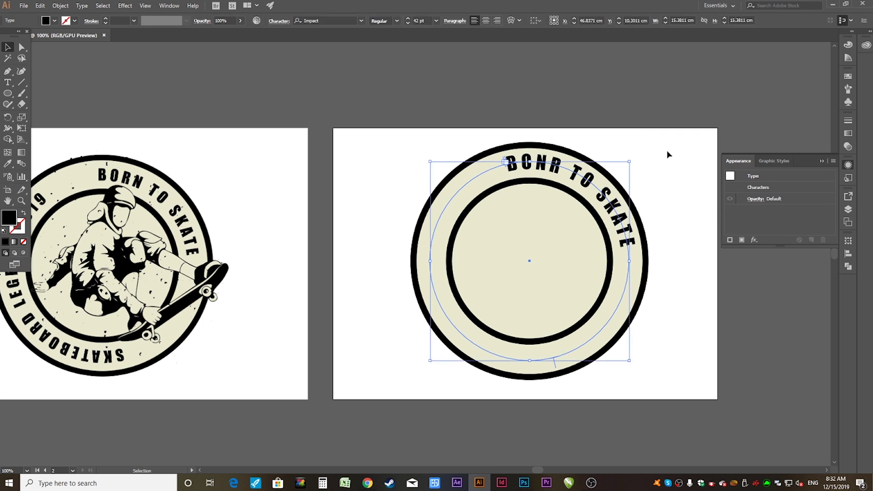
click(681, 152)
click(630, 223)
key(a)
key(alt+Left)
key(alt+Left)
key(alt+Left)
key(alt+Left)
key(alt+Left)
key(alt+Left)
key(alt+Left)
key(alt+Left)
key(v)
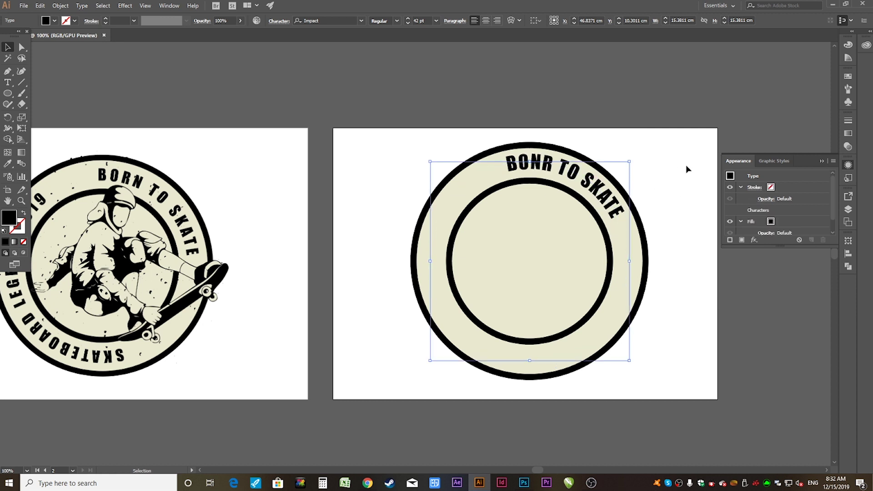
click(700, 151)
click(530, 164)
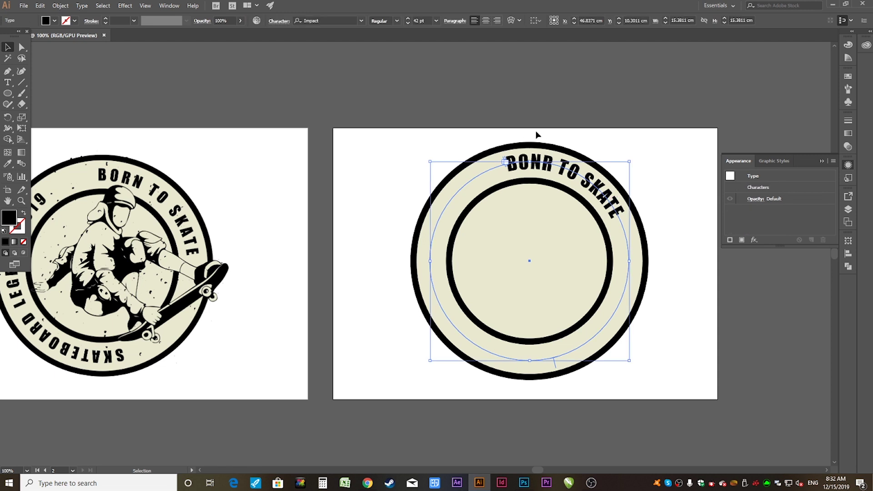
- Set the curved text's tracking to 85 in the Character settings
click(279, 21)
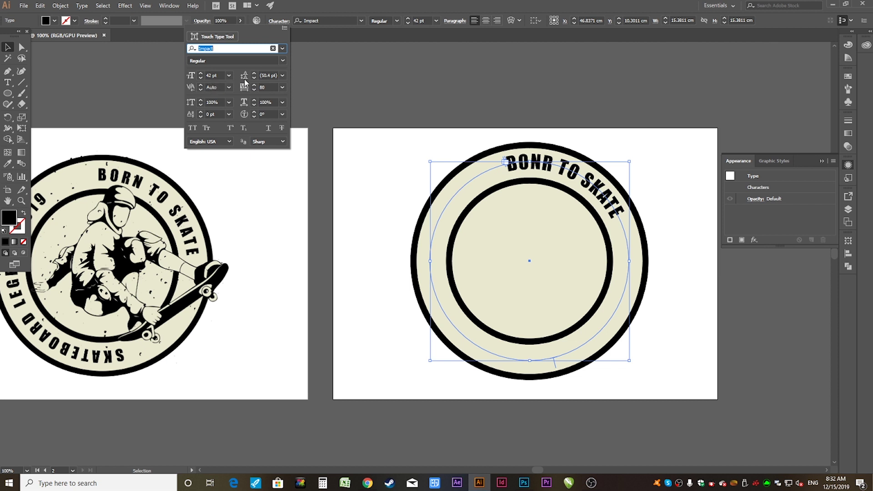
click(422, 83)
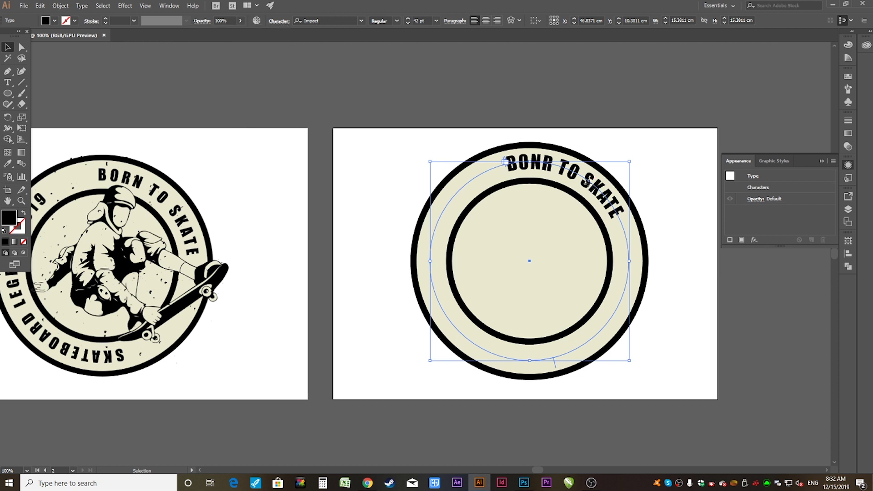
click(278, 22)
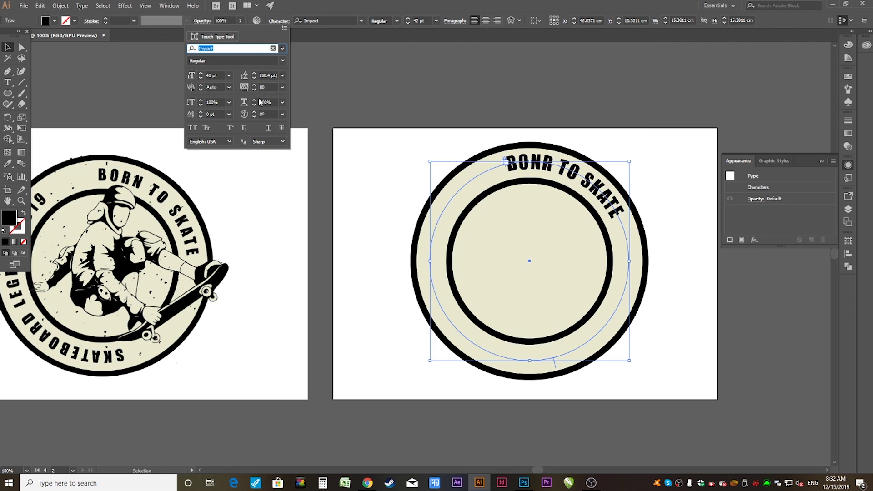
click(255, 85)
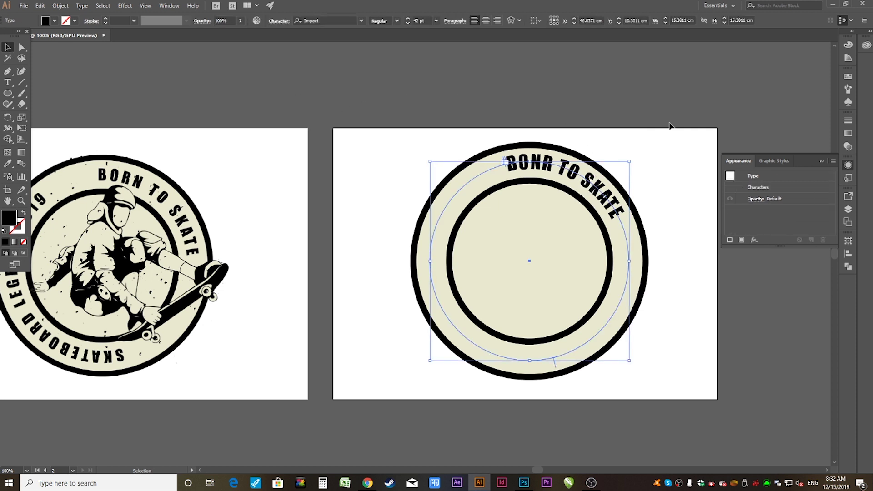
click(637, 106)
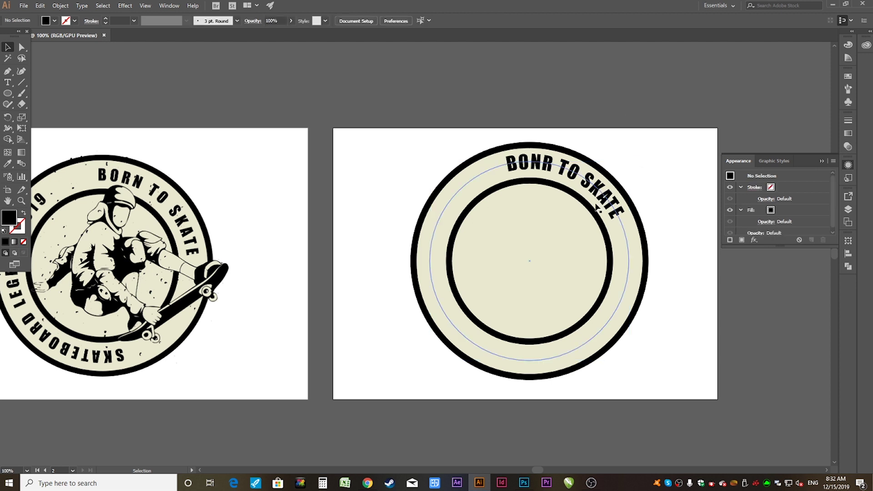
- Widen the curved BONR TO SKATE letter spacing and reduce it to 39 pt
scroll(592, 202, up, 2)
click(604, 179)
scroll(605, 173, down, 2)
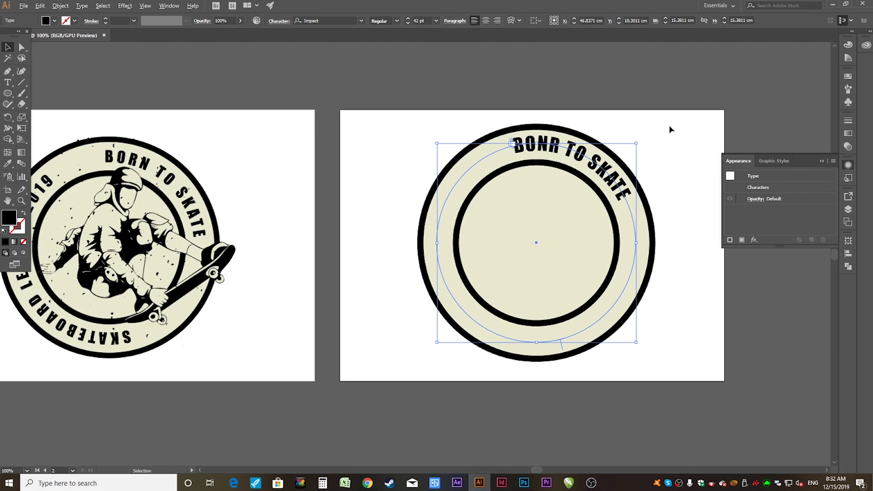
key(alt+Right)
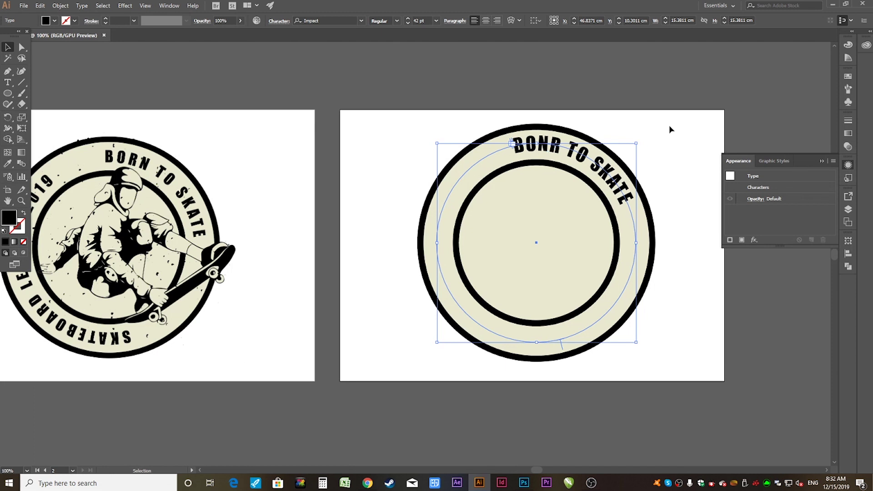
key(alt+Right)
key(alt+Right)
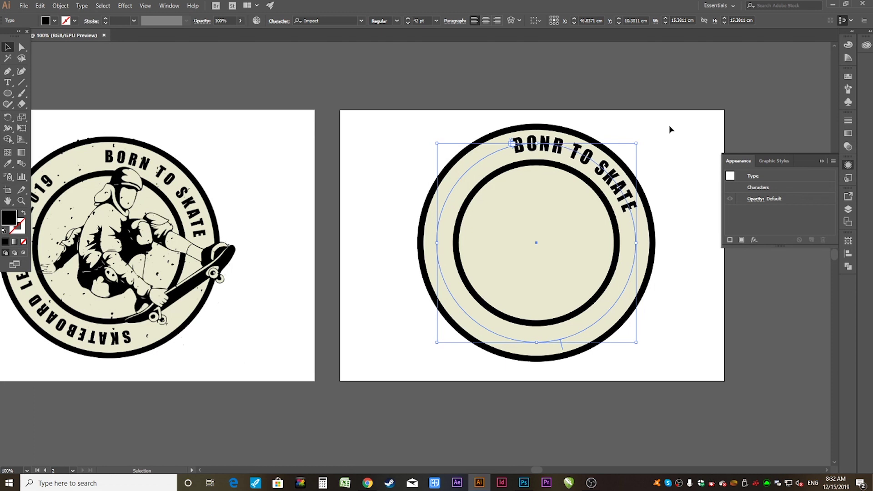
key(alt+Right)
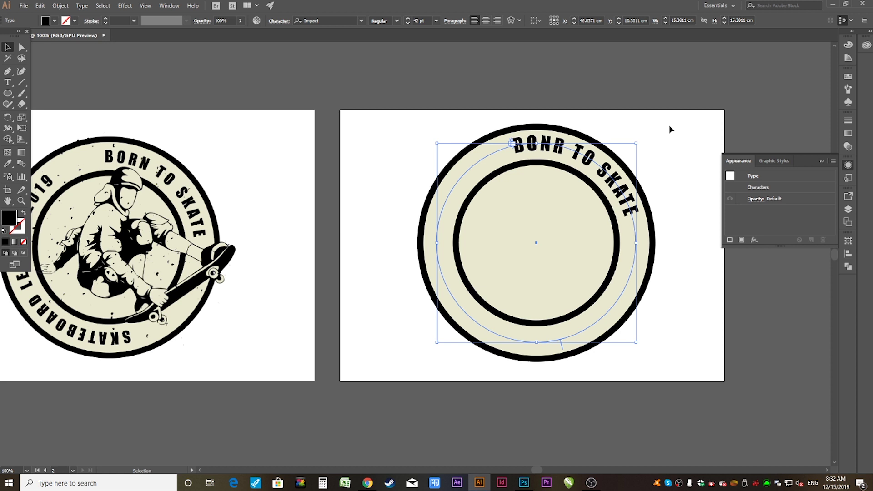
key(alt+Right)
key(alt+Right)
key(alt+Right)
key(alt+Right)
key(alt+Right)
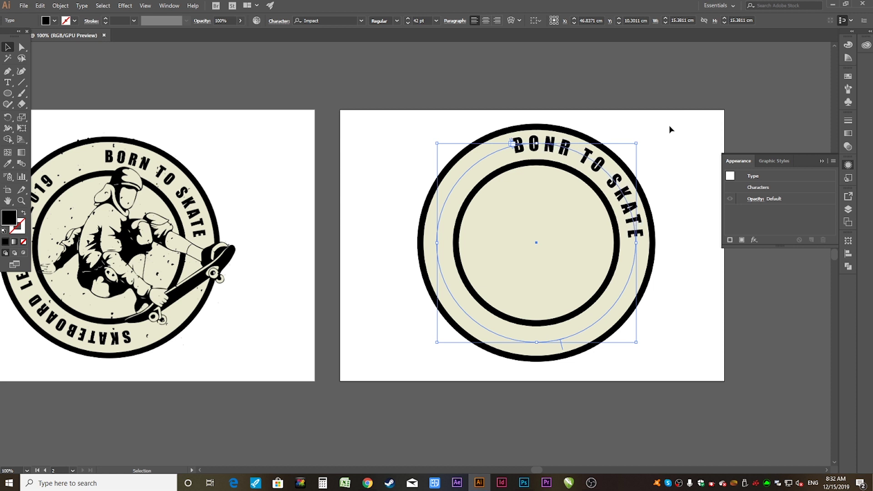
key(alt+Left)
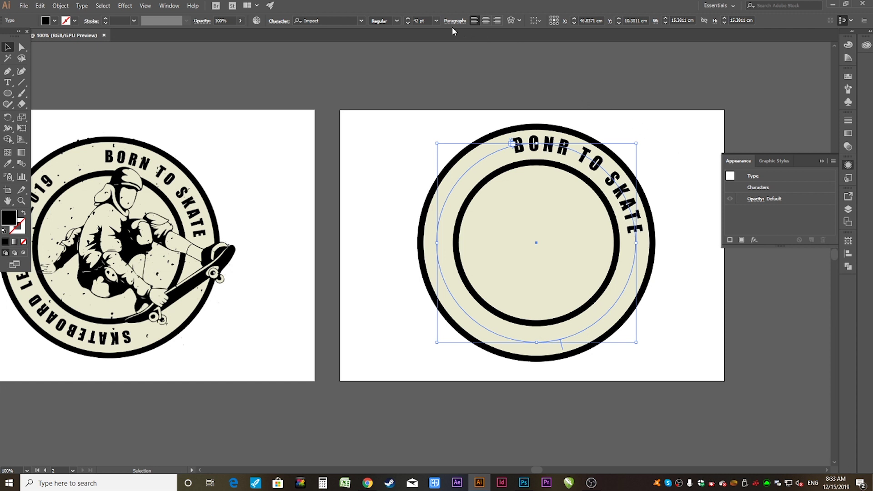
click(408, 22)
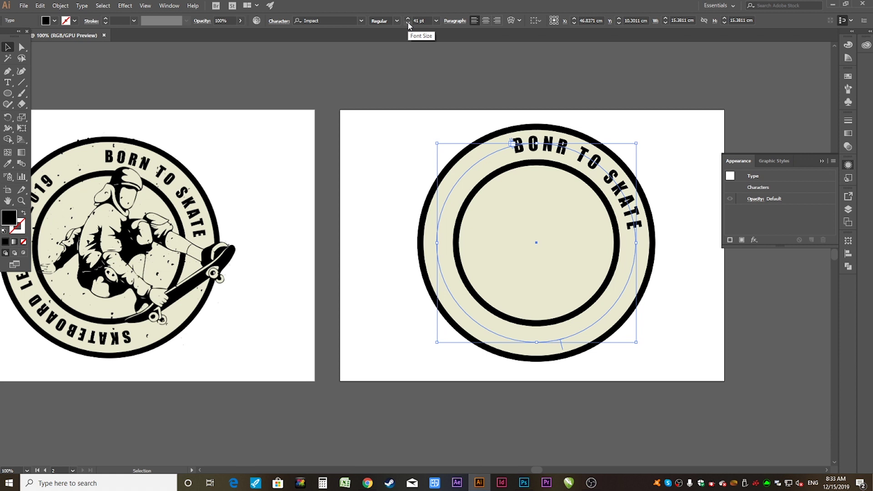
click(409, 23)
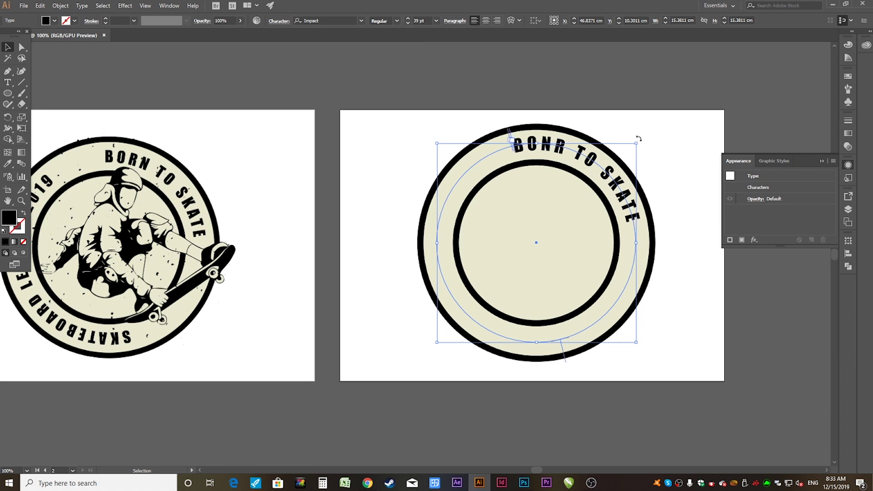
- Rotate the curved text so it sits centred across the ring's top
drag(639, 139, 642, 146)
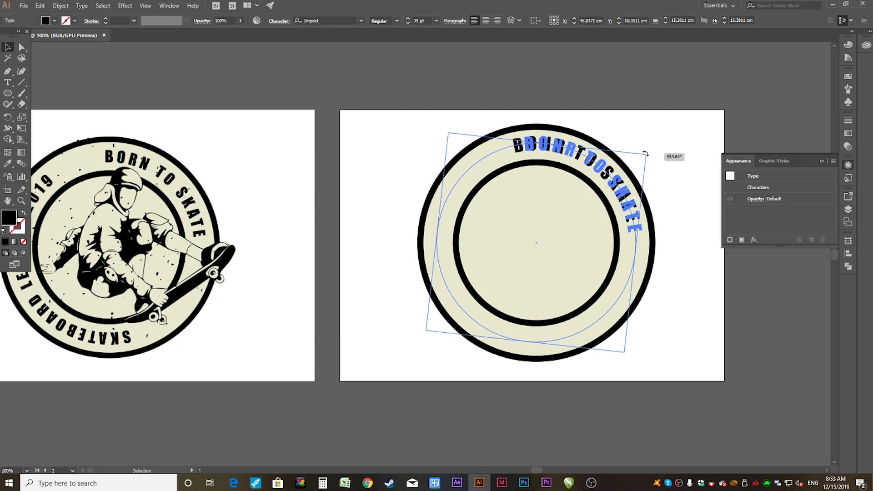
drag(642, 146, 643, 153)
click(677, 150)
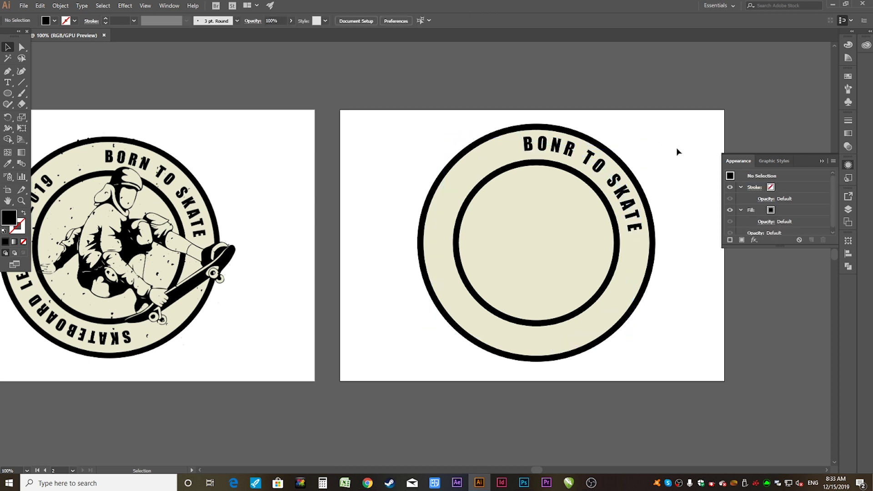
scroll(675, 184, down, 1)
scroll(669, 191, down, 1)
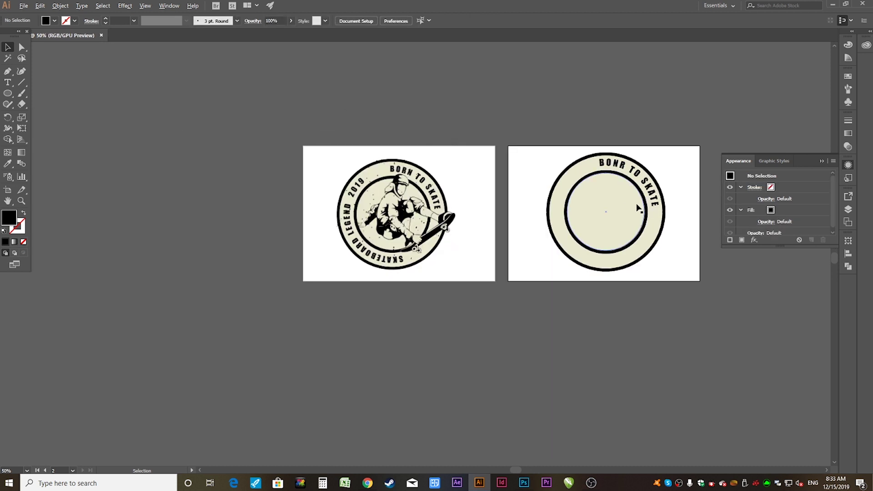
- Swing the BONR TO SKATE copy around the circle to the lower left
scroll(637, 211, up, 1)
click(660, 192)
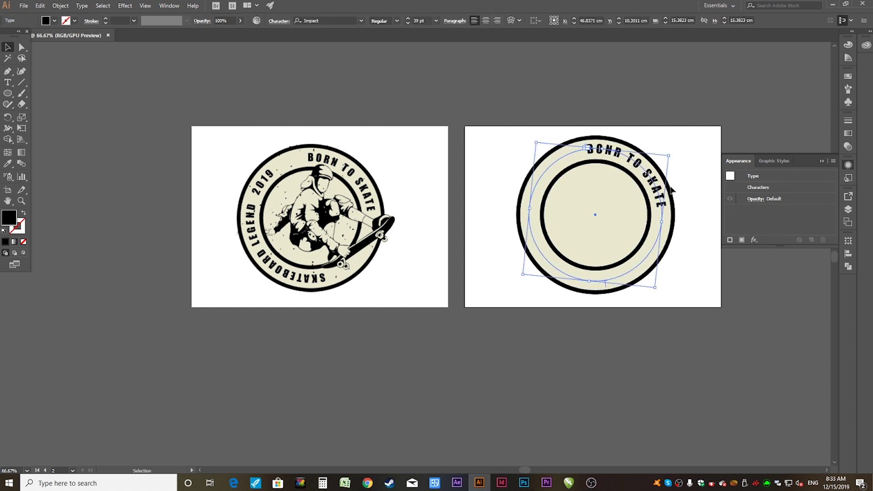
key(a)
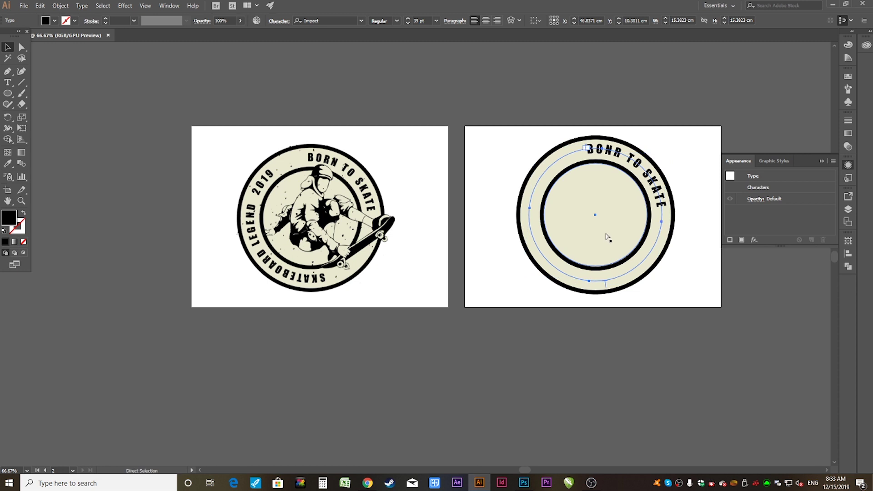
key(v)
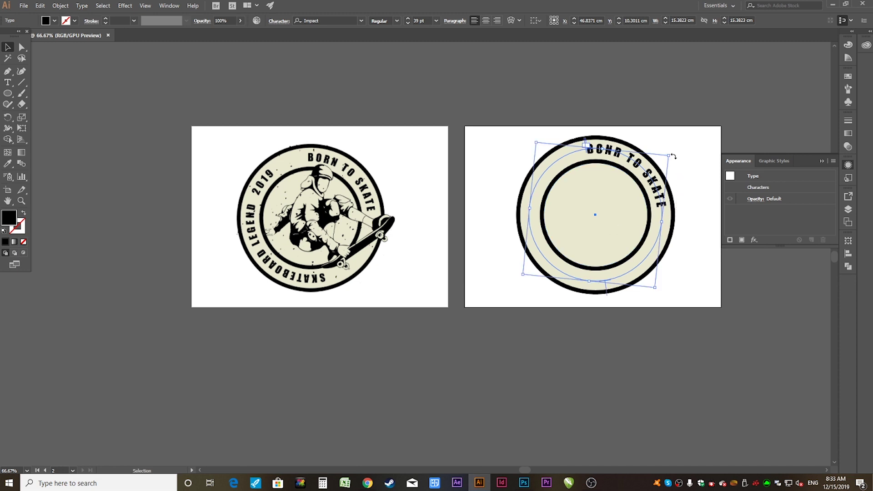
drag(674, 154, 547, 325)
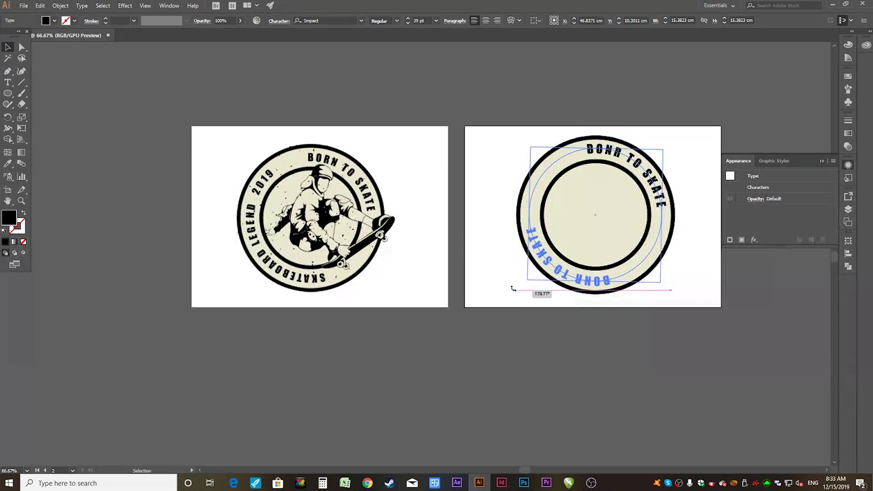
drag(548, 326, 510, 279)
click(611, 336)
- Reselect the copy and rotate it further around the bottom of the ring
alt+scroll(566, 321, up, 2)
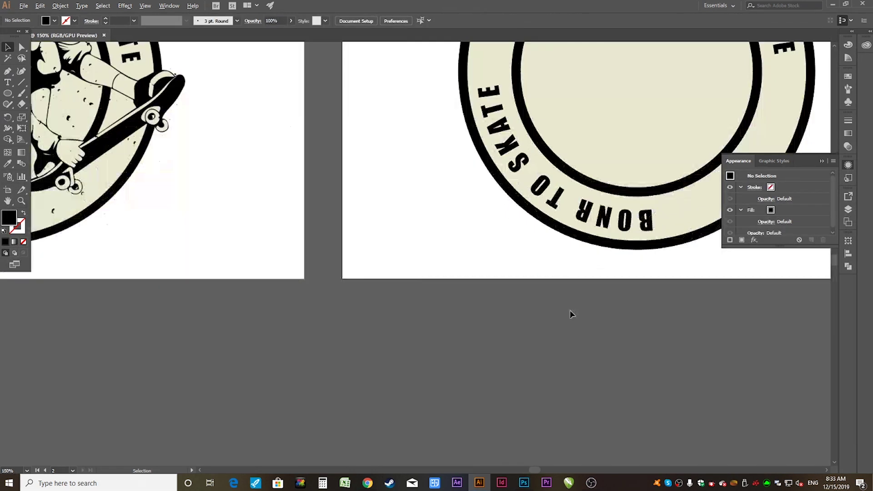
click(613, 228)
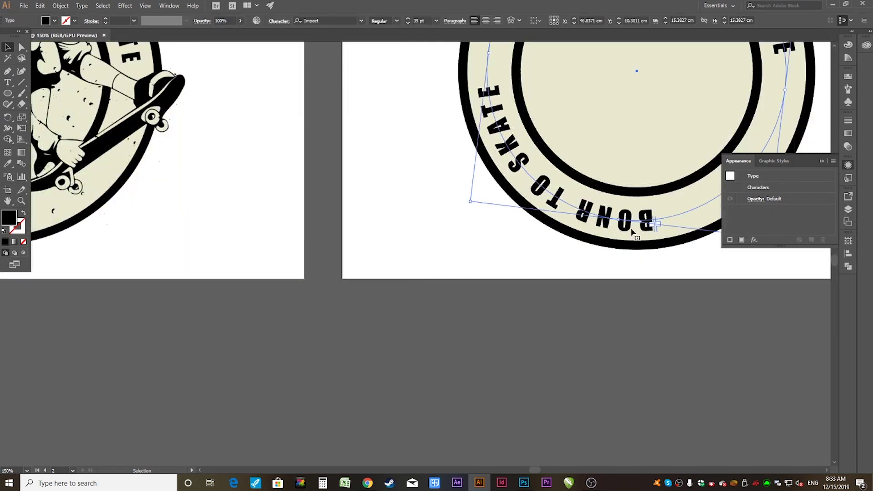
alt+scroll(633, 235, down, 2)
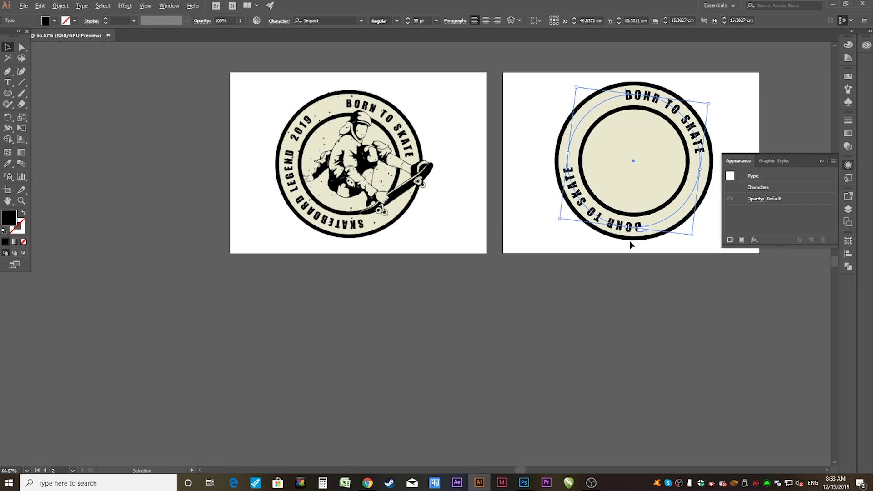
alt+scroll(630, 242, up, 2)
alt+scroll(628, 229, down, 1)
alt+scroll(631, 218, down, 1)
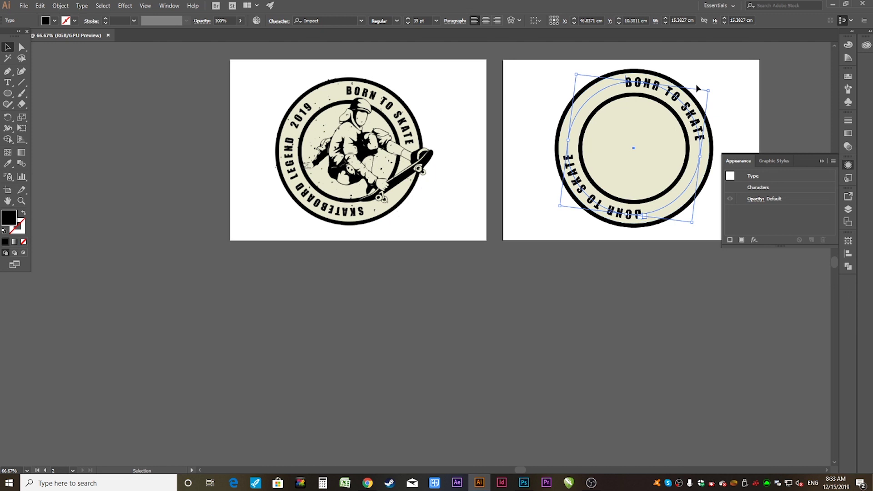
alt+scroll(736, 94, up, 2)
mouse_move(501, 279)
mouse_down()
mouse_move(586, 215)
mouse_move(496, 268)
mouse_up()
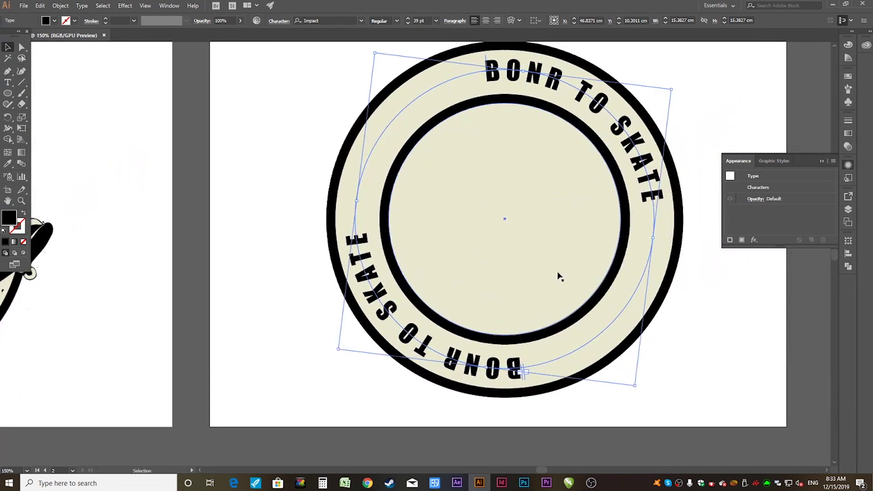
alt+scroll(560, 275, down, 1)
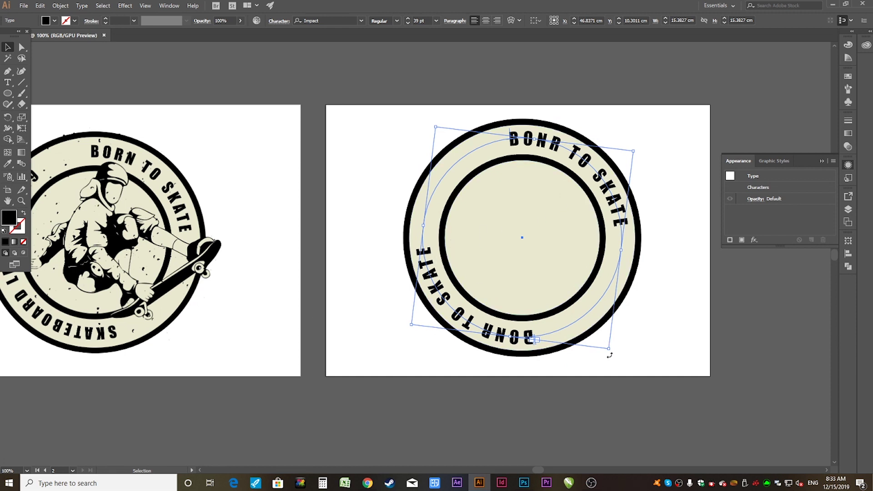
drag(613, 355, 578, 366)
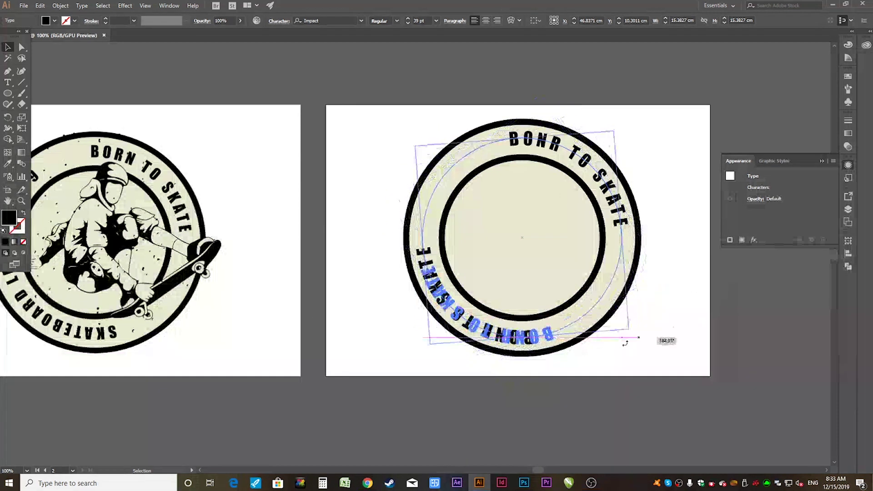
drag(579, 365, 599, 355)
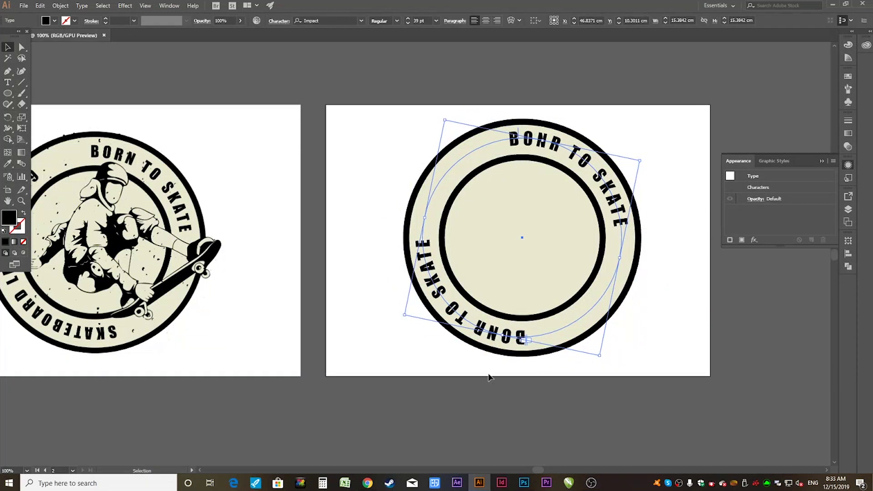
- Center-align the text on its path and rotate it onto the lower-left arc
alt+scroll(510, 379, up, 2)
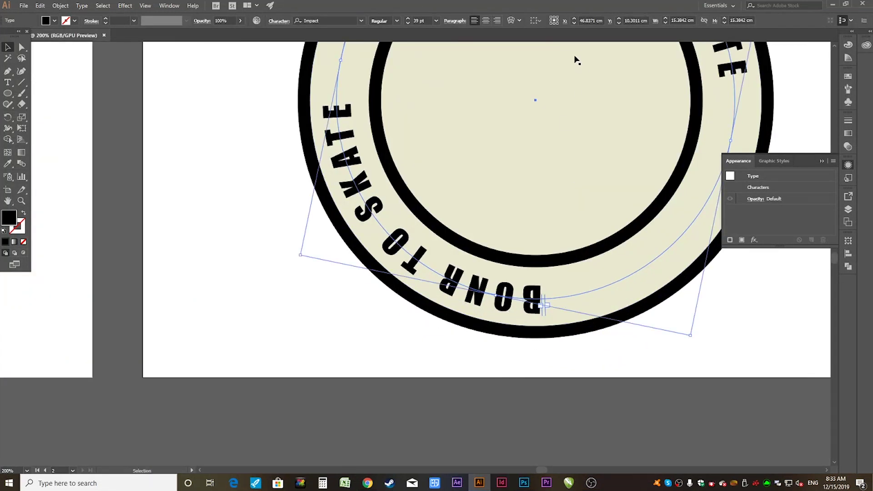
click(486, 20)
alt+scroll(548, 289, down, 2)
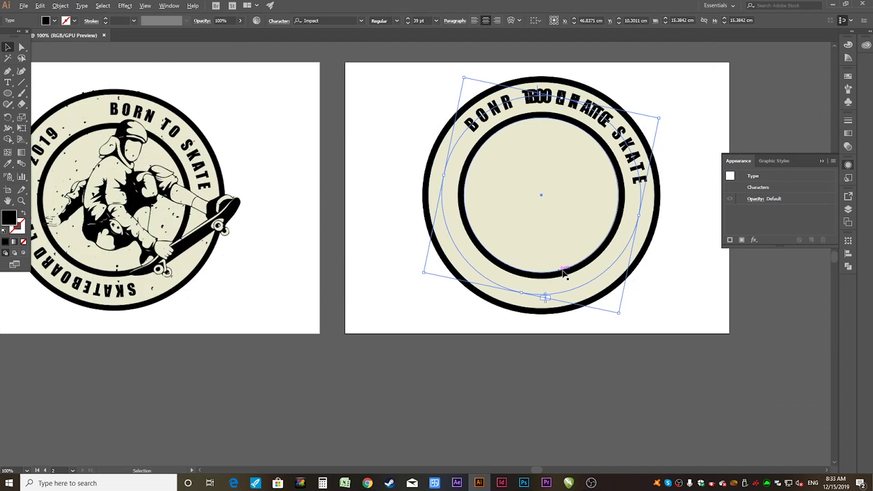
drag(624, 318, 507, 111)
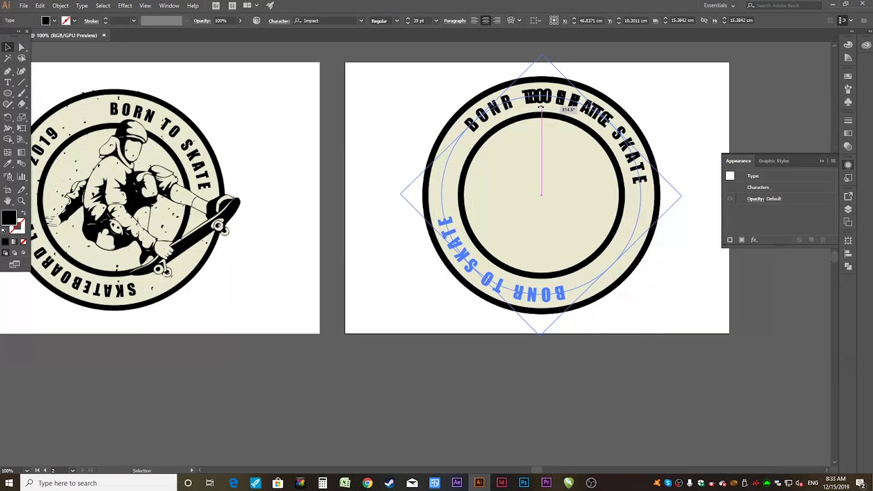
drag(507, 110, 504, 265)
alt+scroll(482, 302, up, 2)
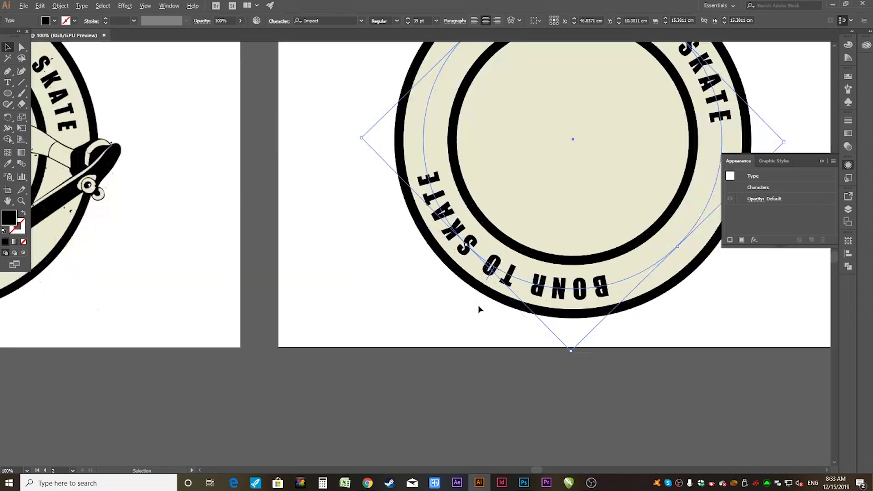
alt+scroll(482, 303, up, 1)
alt+scroll(496, 278, up, 1)
alt+scroll(496, 278, up, 1)
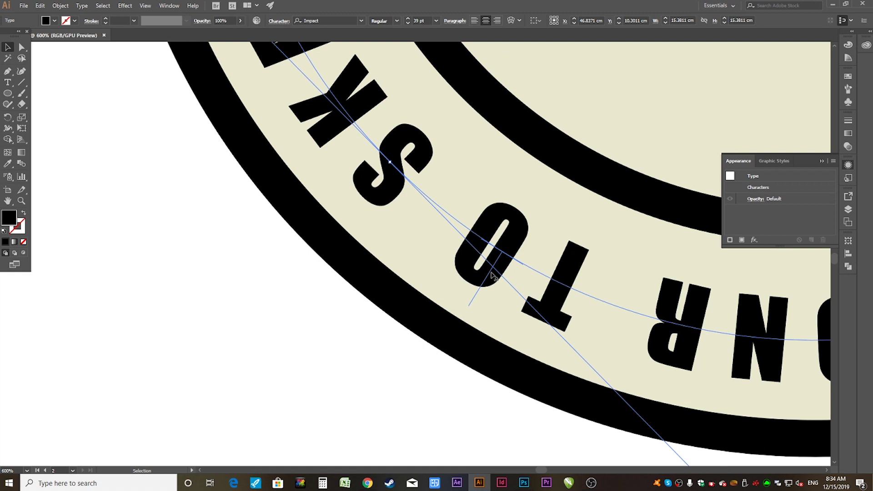
- Slide the lower text copy to a new spot along its circular path
drag(491, 273, 519, 238)
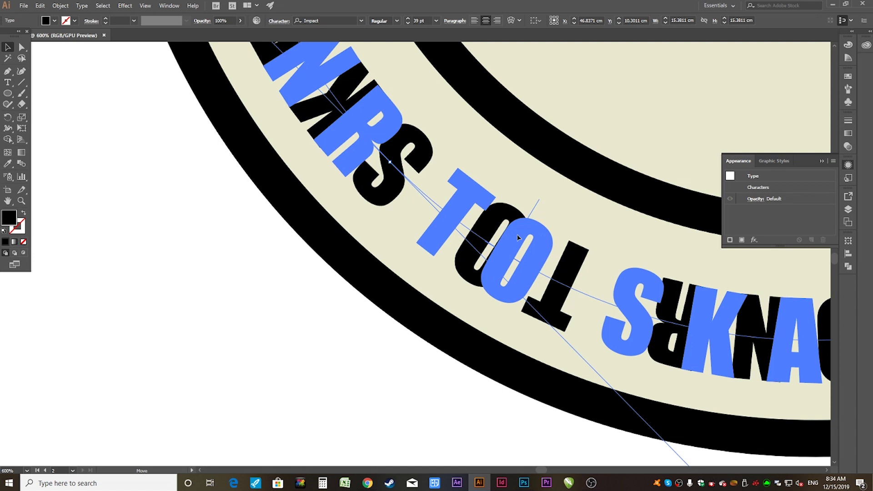
drag(519, 237, 525, 246)
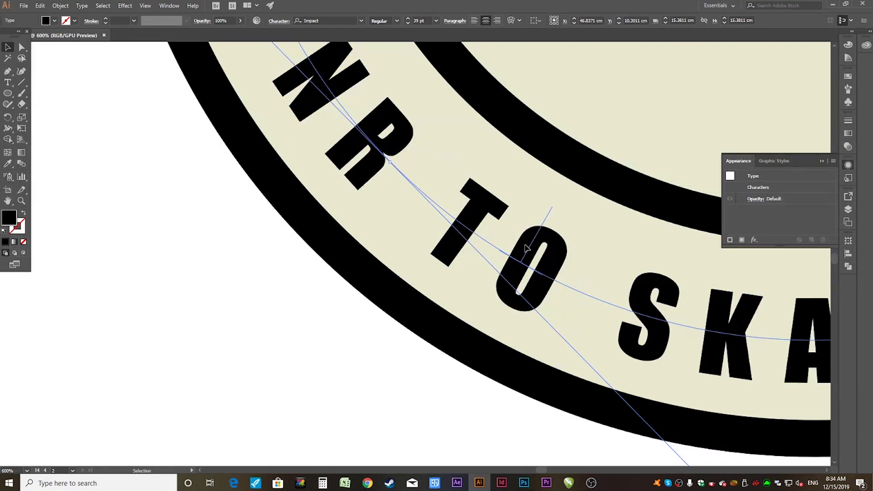
alt+scroll(527, 248, down, 2)
alt+scroll(527, 248, down, 2)
alt+scroll(524, 259, down, 1)
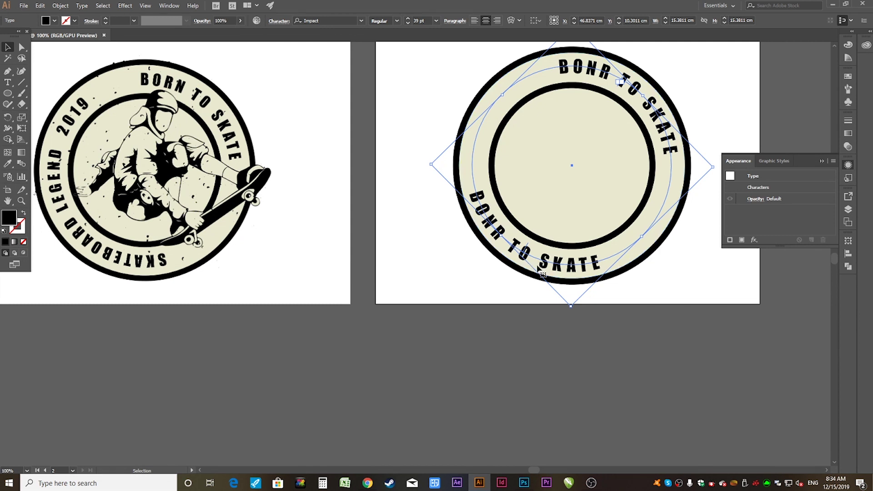
- Flip the lower copy across its circle path and select the word BONR
key(a)
drag(520, 281, 517, 281)
key(v)
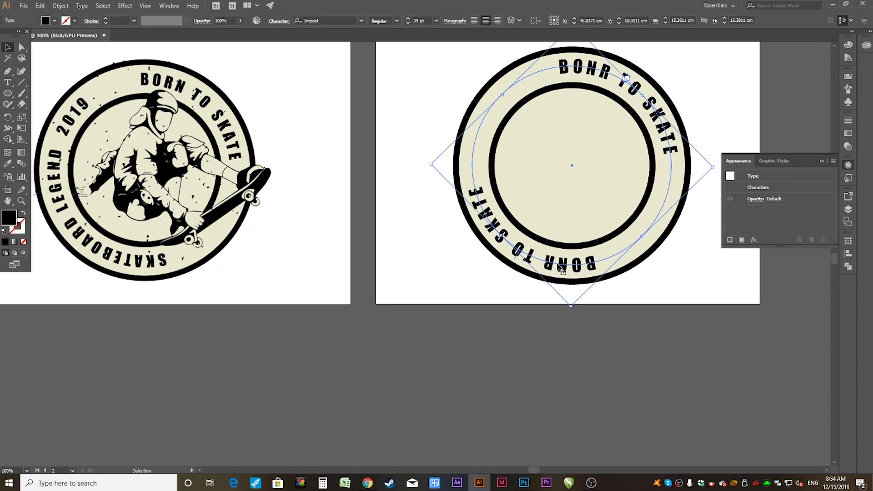
scroll(595, 273, up, 1)
key(t)
double_click(571, 268)
- Replace the lower text with 'SKATEBOARD LEGEND 2019' and rotate it around the ring's lower left
scroll(585, 265, down, 1)
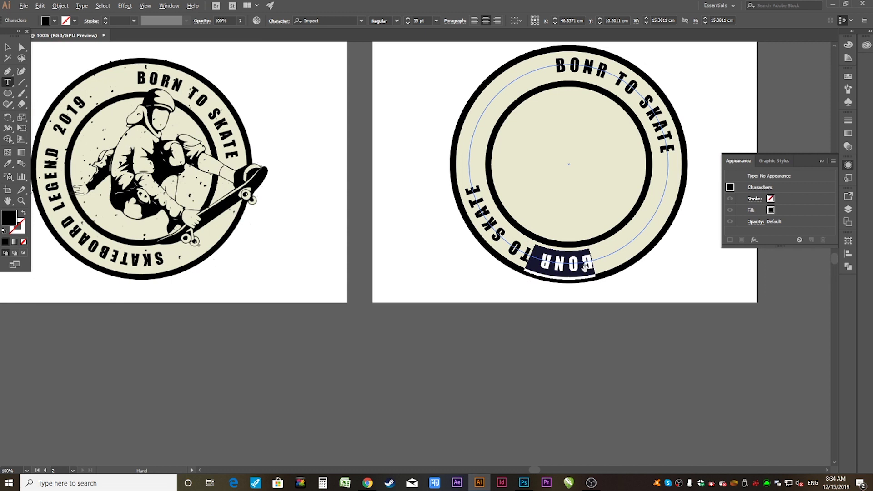
scroll(585, 265, down, 1)
scroll(587, 266, up, 1)
drag(602, 271, 463, 185)
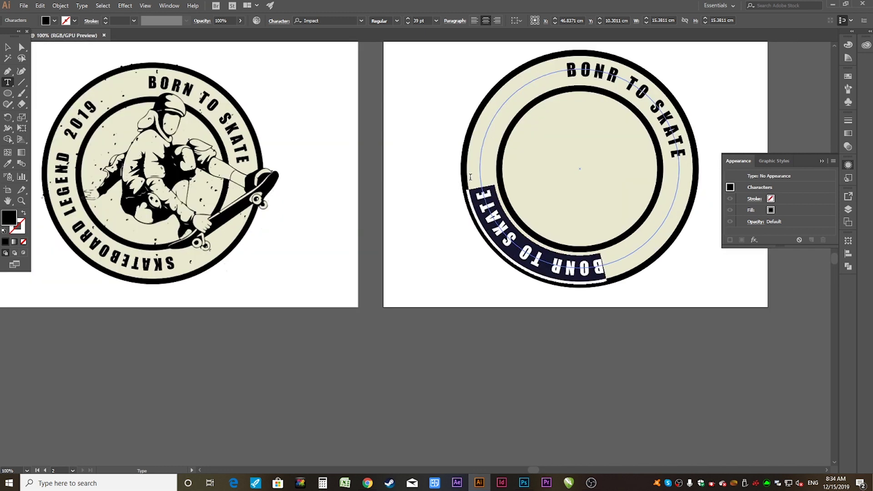
text(SKATEBOARD LEGE)
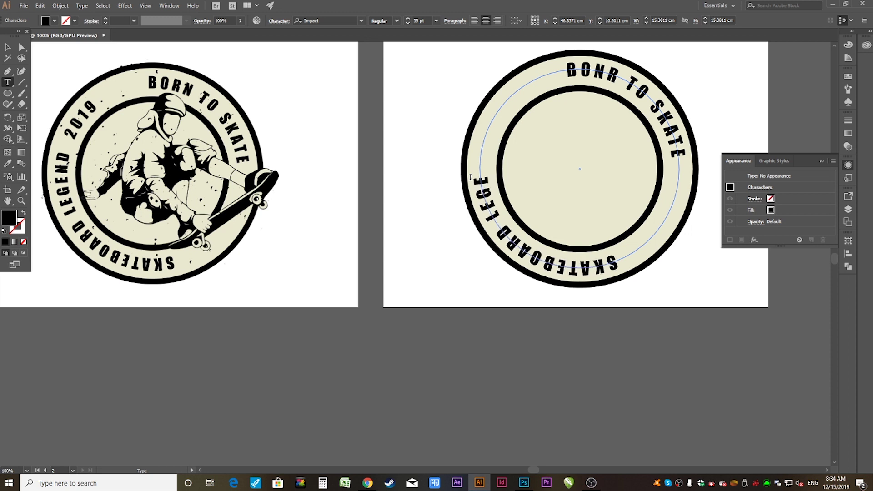
text(ND)
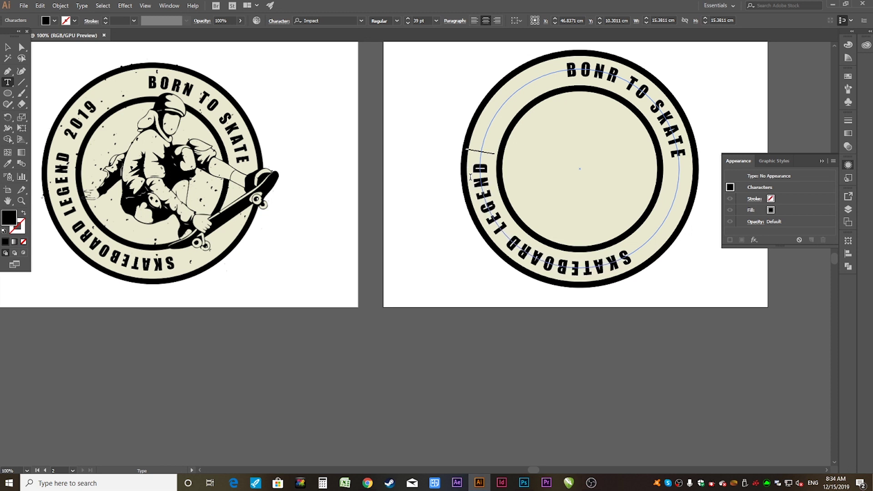
text( 2019)
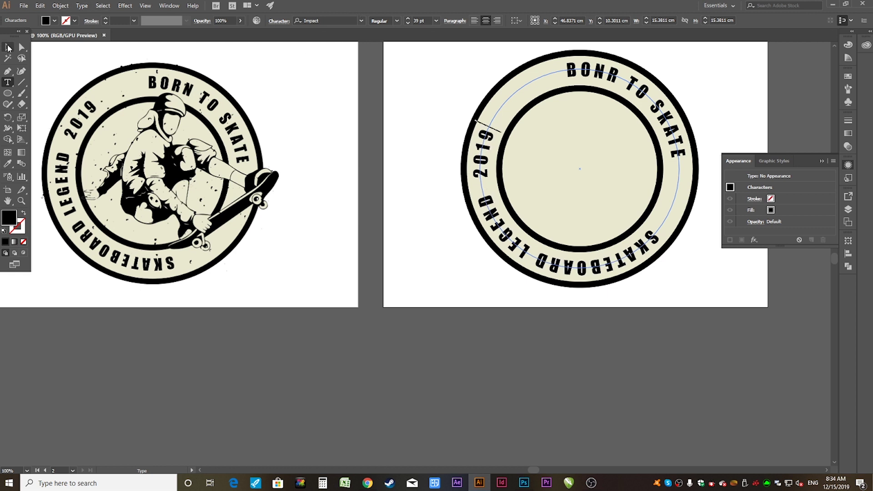
click(7, 46)
drag(580, 315, 524, 313)
click(653, 342)
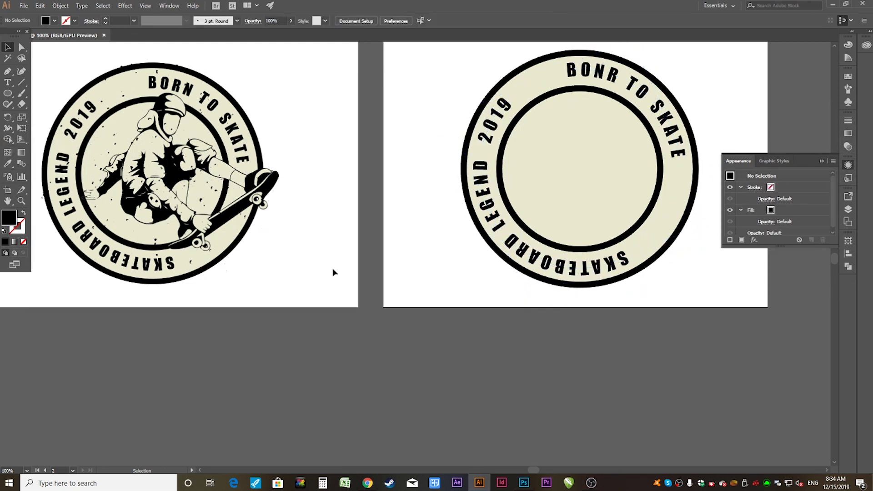
- Compare both badges side by side, then minimize Illustrator to the desktop
scroll(368, 303, down, 1)
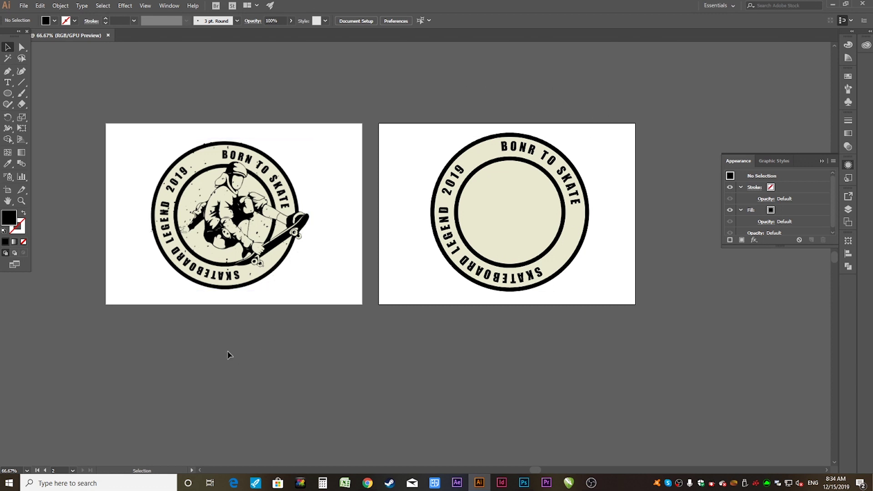
scroll(346, 190, up, 3)
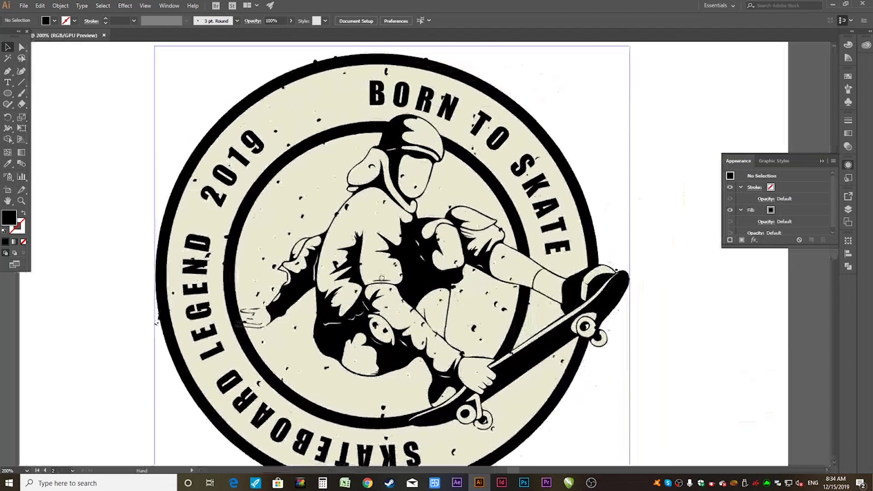
scroll(546, 348, down, 2)
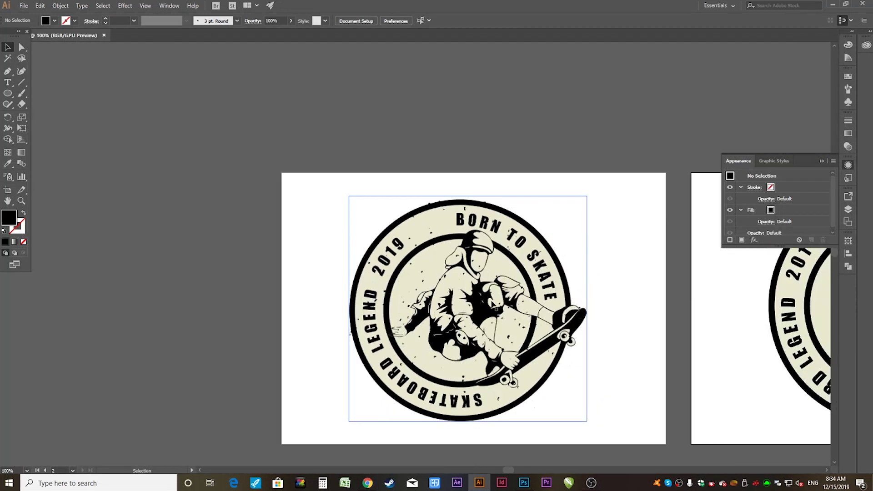
scroll(528, 309, down, 1)
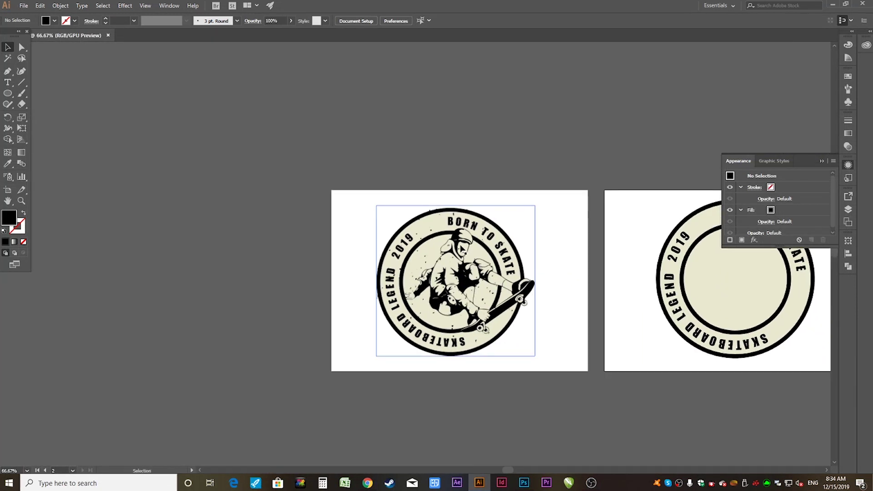
click(463, 248)
scroll(463, 249, up, 1)
scroll(662, 291, down, 2)
drag(637, 295, 506, 300)
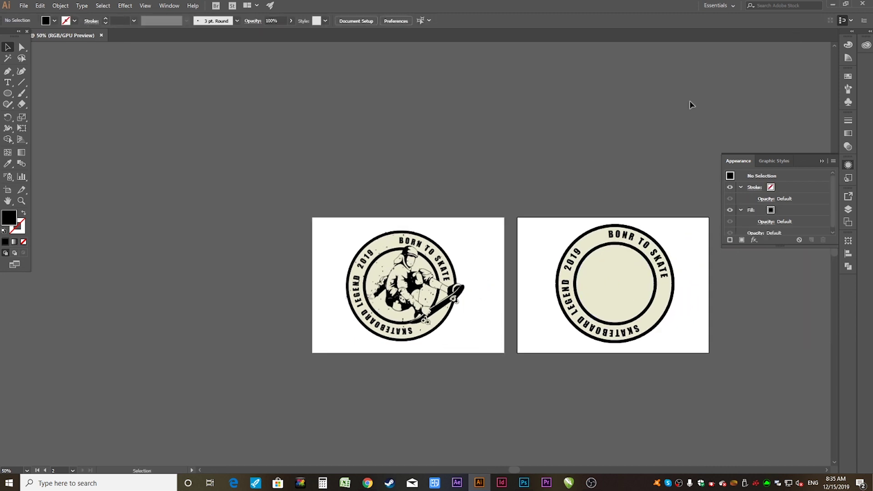
scroll(404, 330, up, 2)
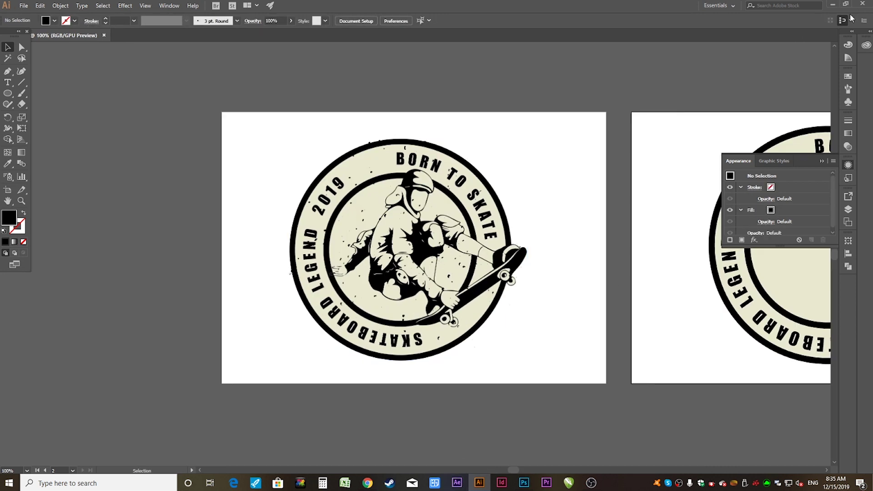
click(830, 6)
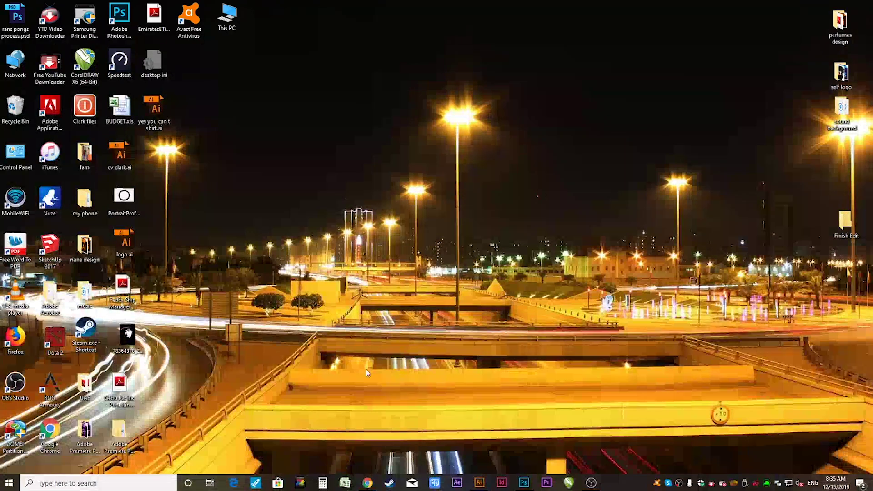
click(367, 484)
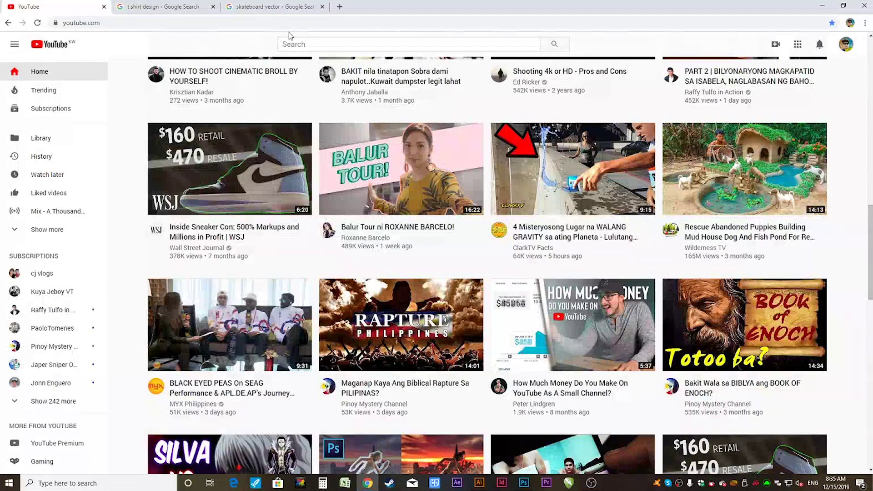
click(278, 7)
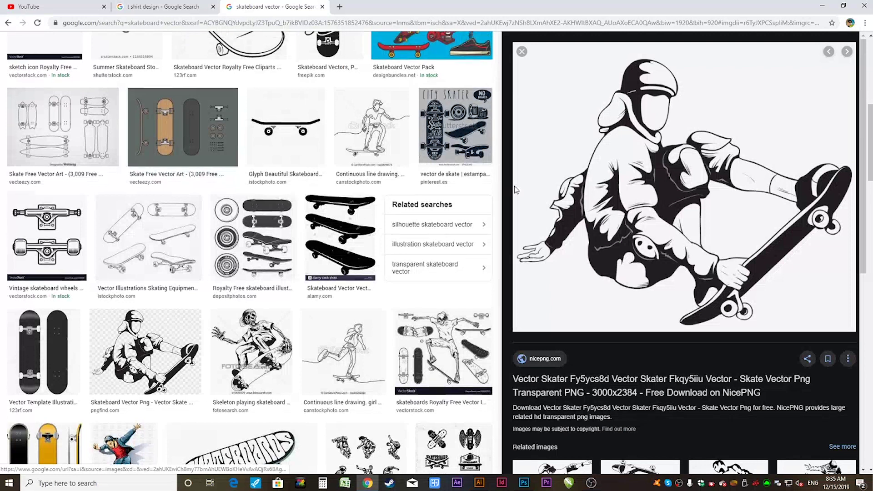
scroll(515, 190, up, 3)
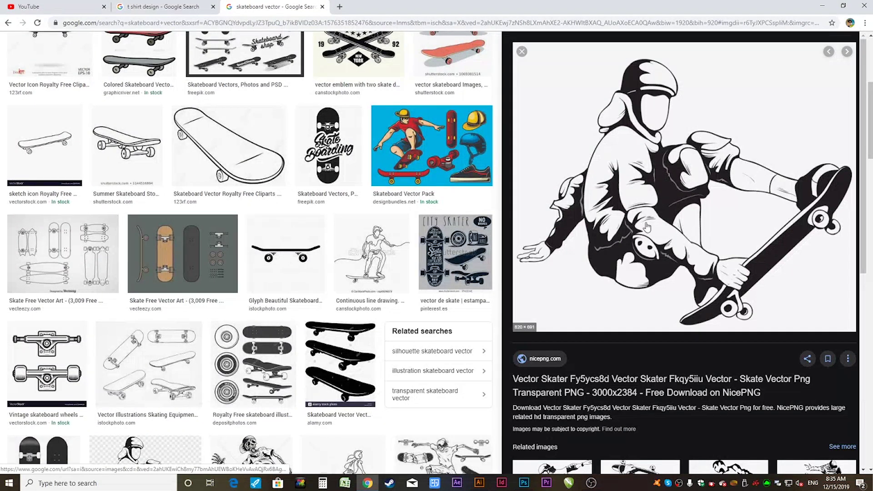
scroll(647, 228, down, 4)
scroll(648, 227, down, 3)
scroll(801, 32, up, 4)
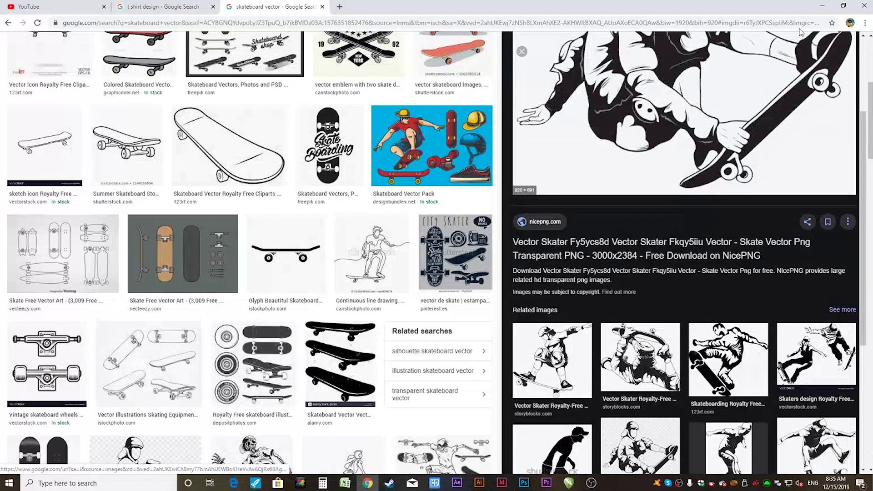
click(823, 5)
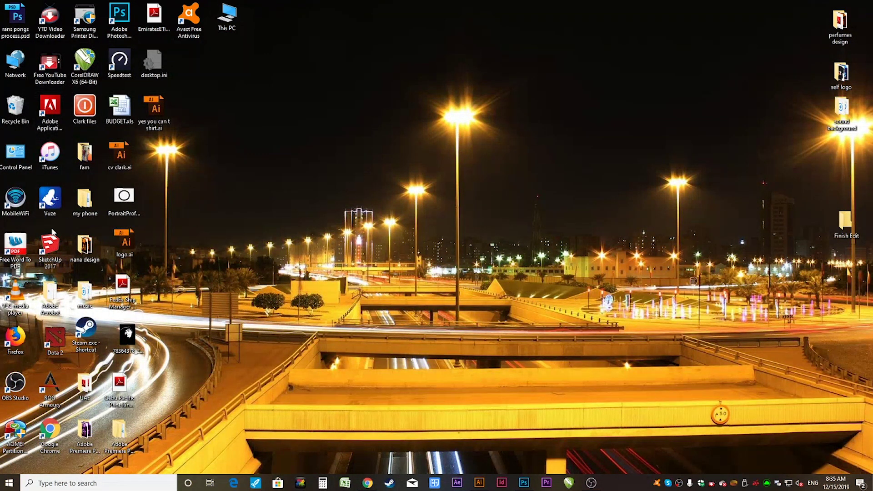
- Open the Downloads folder from This PC and browse its contents
click(232, 13)
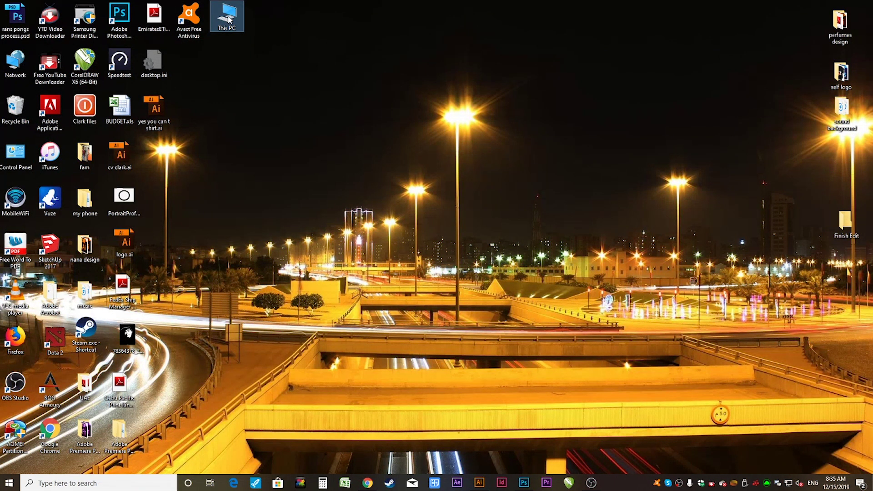
double_click(230, 17)
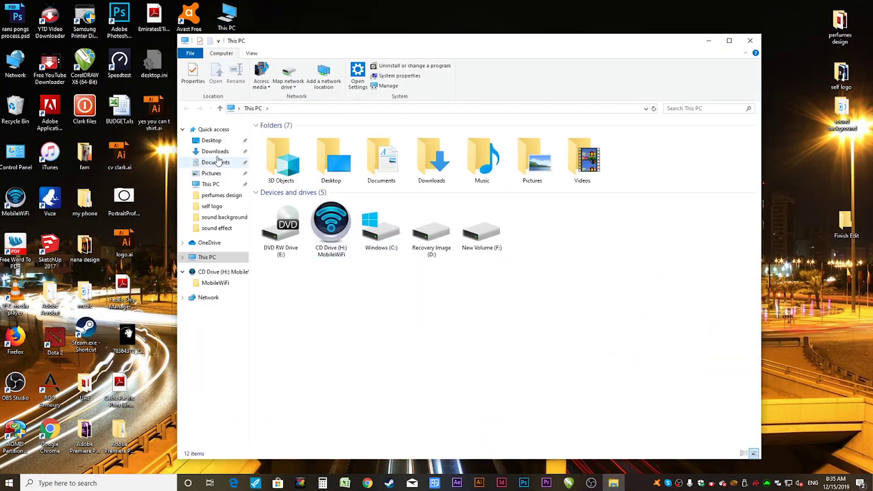
click(216, 152)
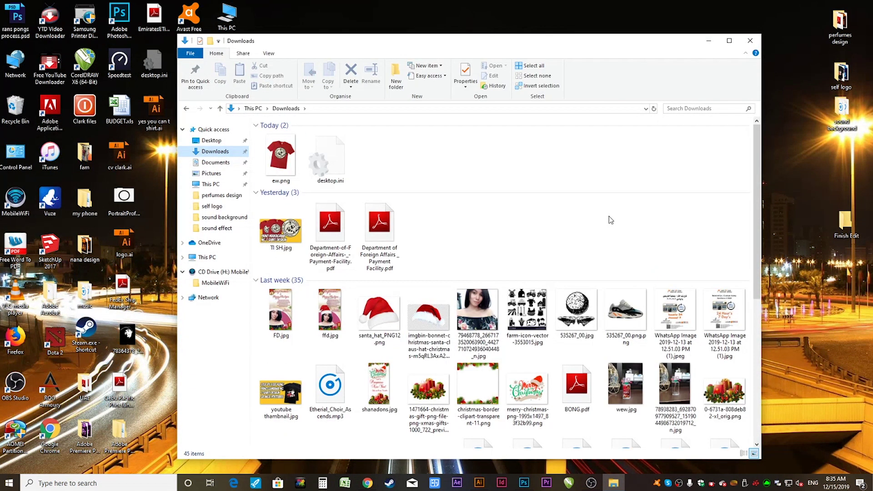
scroll(611, 220, down, 5)
scroll(558, 265, up, 10)
scroll(556, 248, down, 10)
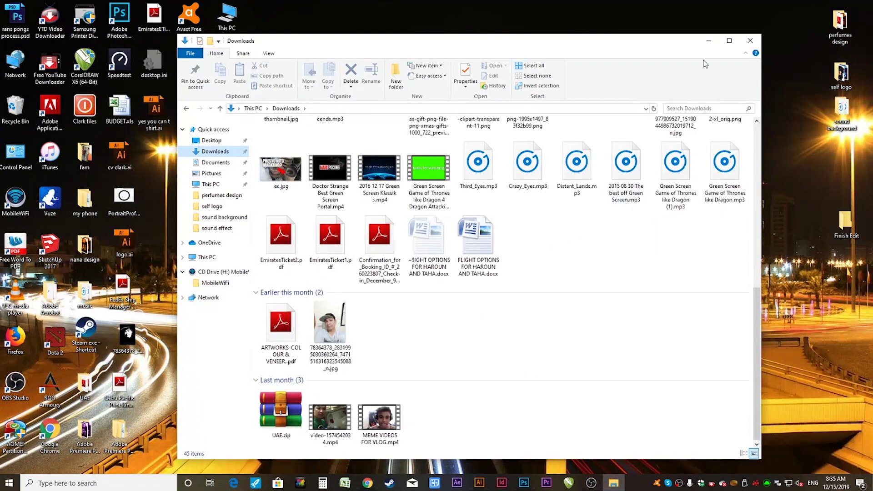
- Copy the skater vector image from the Google Images results in Chrome
click(708, 41)
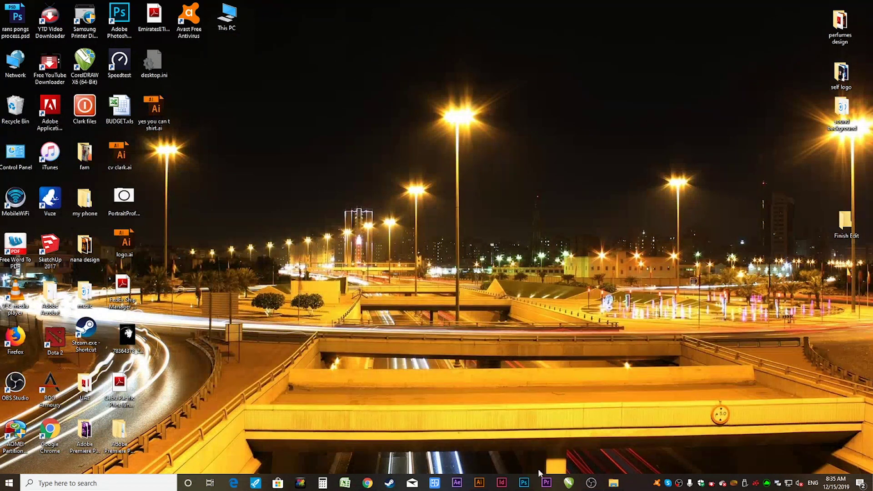
click(367, 483)
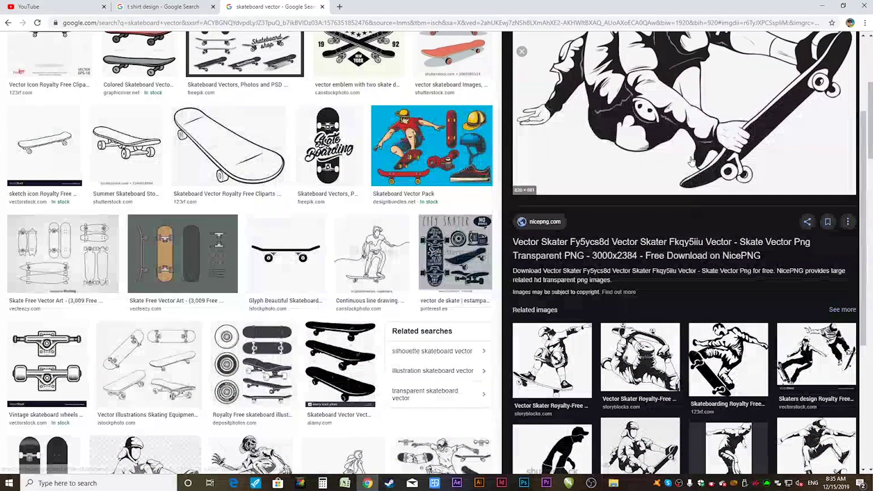
scroll(687, 159, up, 3)
right_click(655, 154)
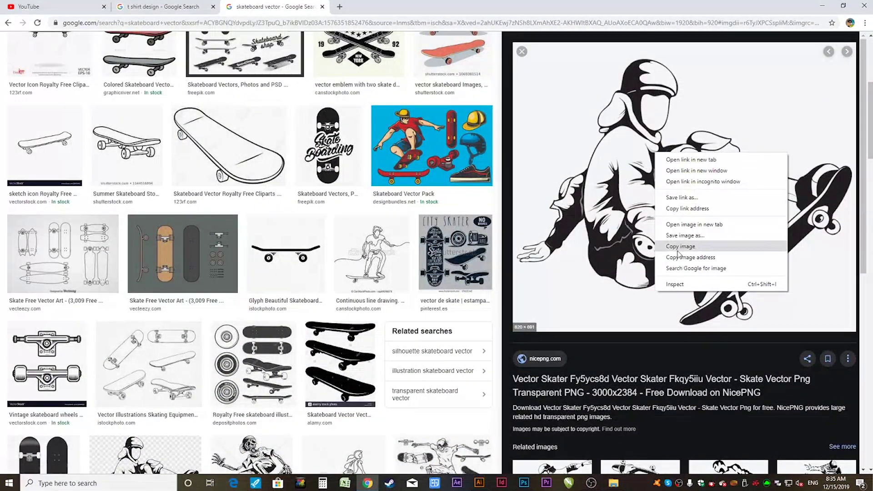
click(680, 247)
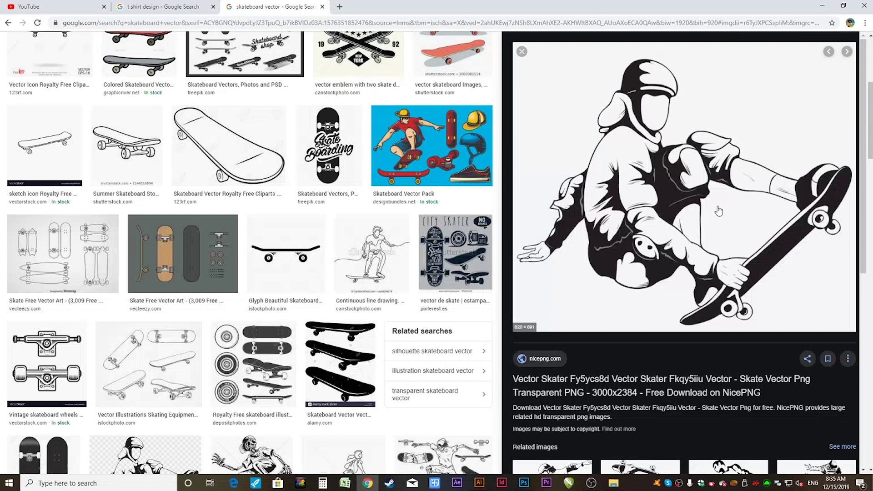
key(alt+Tab)
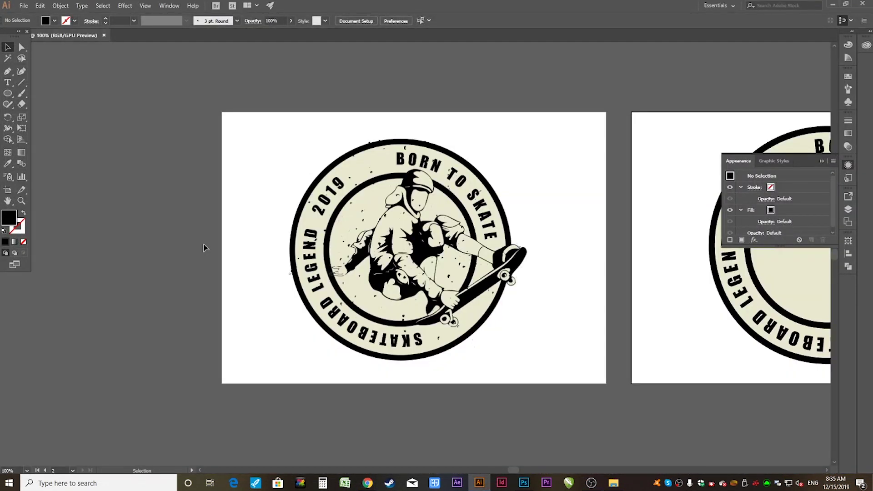
- Paste the skater image into Illustrator and position it beside the badge
key(ctrl+v)
scroll(430, 210, down, 2)
drag(492, 177, 263, 210)
drag(419, 326, 501, 323)
drag(396, 240, 397, 187)
click(291, 55)
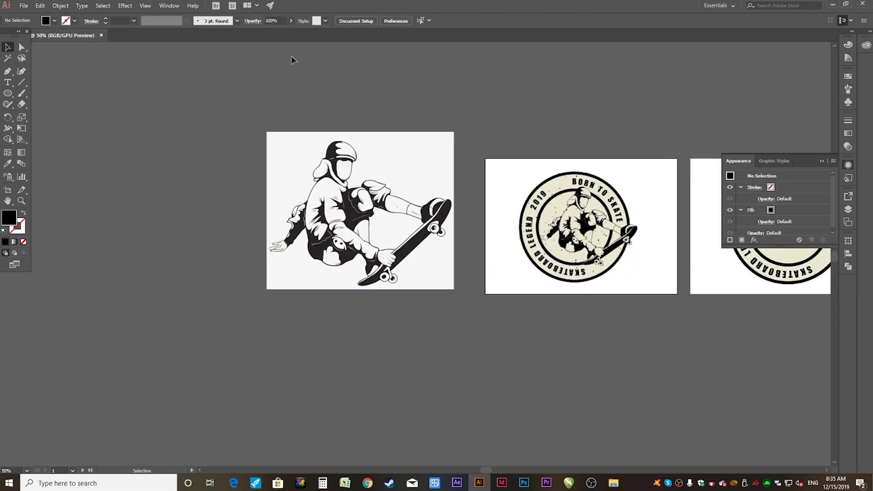
- Image Trace the skater image and expand it into black-and-white vector paths
click(356, 201)
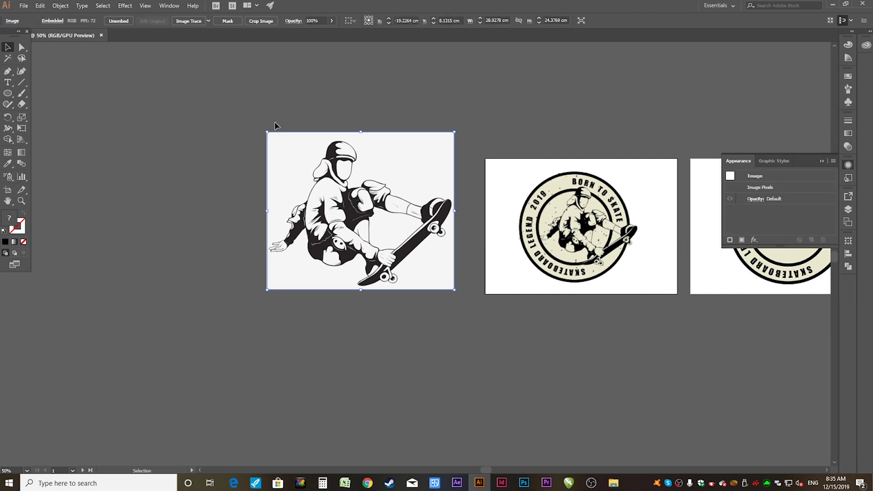
click(191, 21)
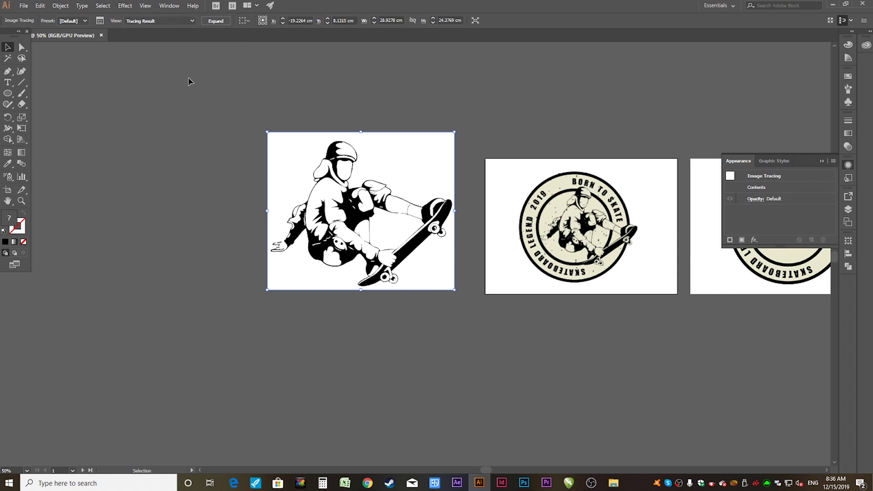
scroll(280, 202, up, 1)
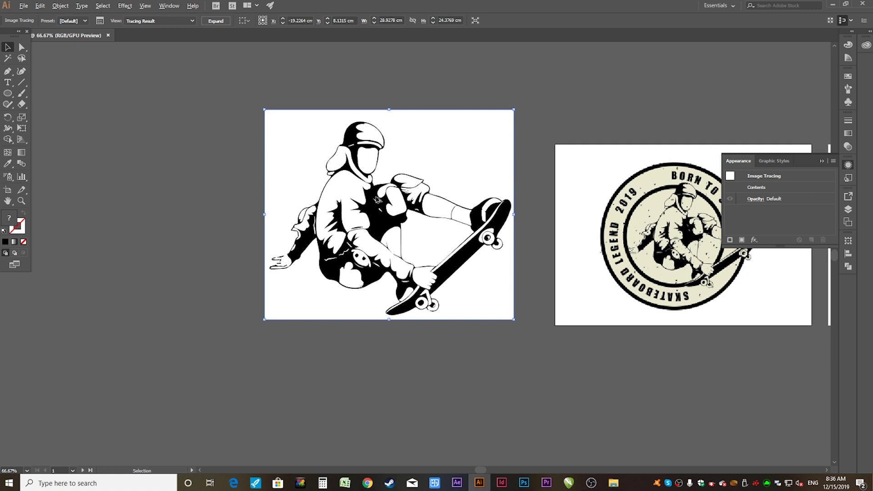
click(217, 23)
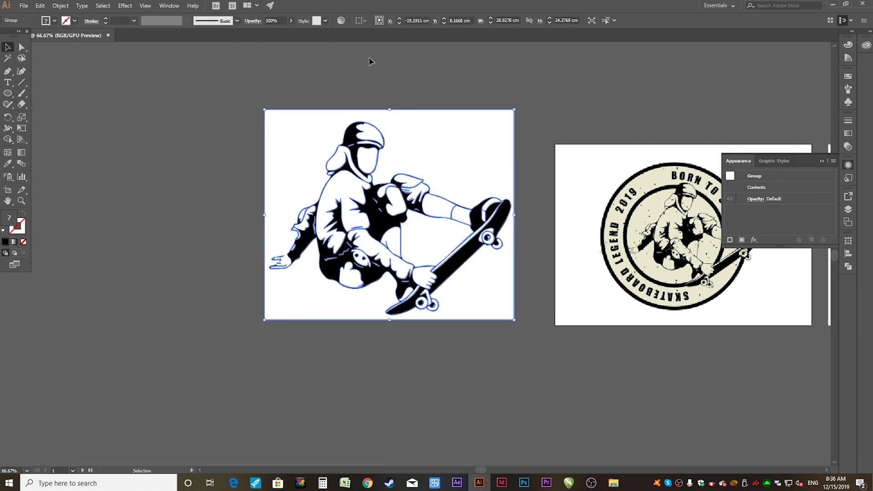
click(262, 62)
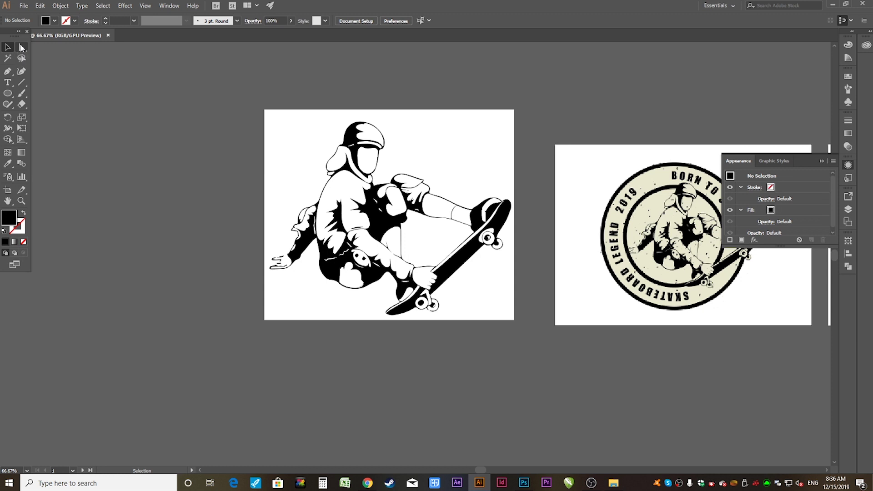
- With Direct Selection, delete the white background shape and the white piece between the skater's legs
click(25, 50)
click(448, 153)
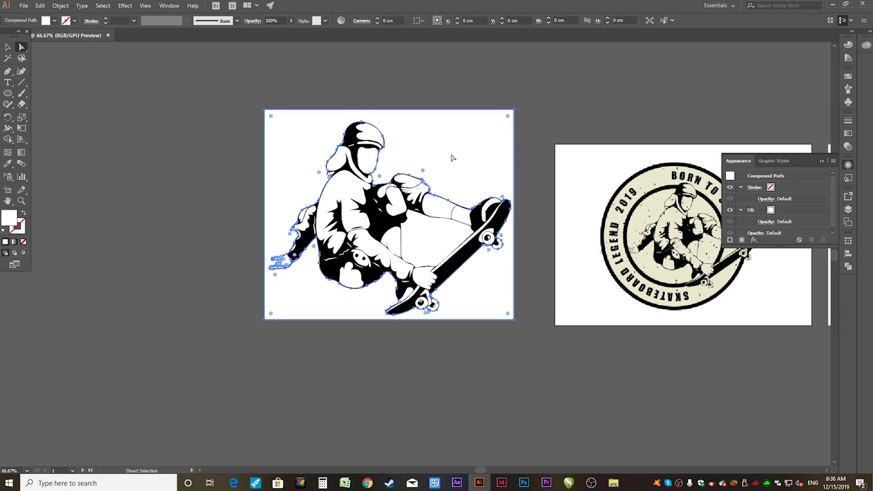
key(Delete)
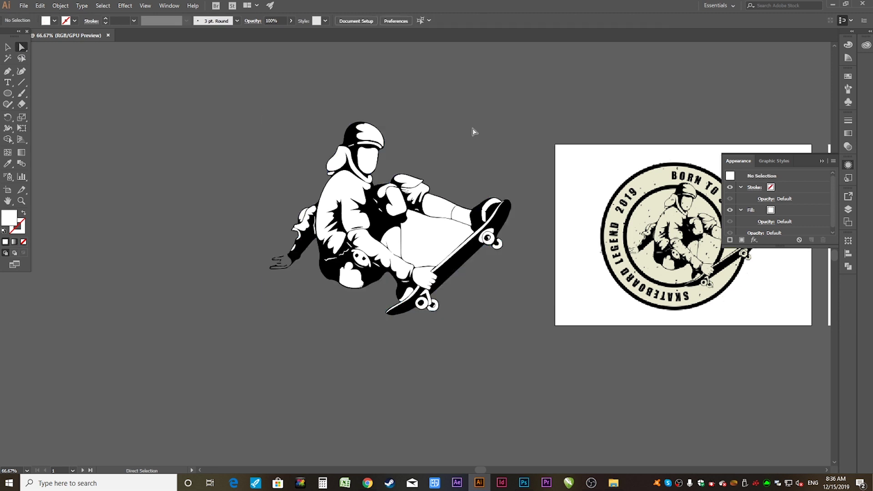
click(432, 240)
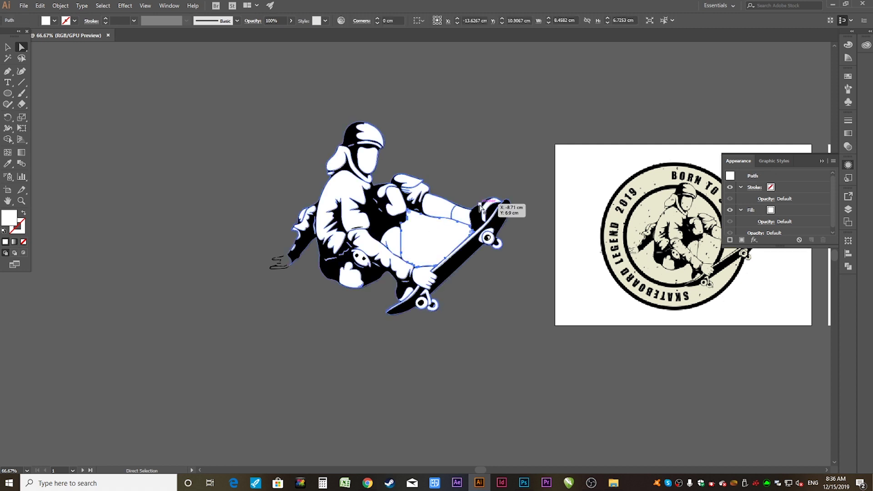
key(Delete)
- Zoom out to frame the skater and badge together, then select the skater group
click(7, 47)
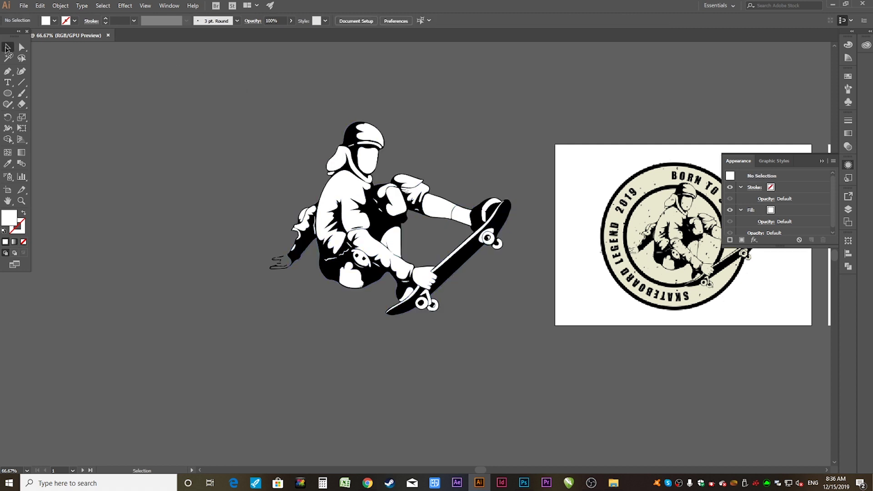
scroll(490, 339, right, 3)
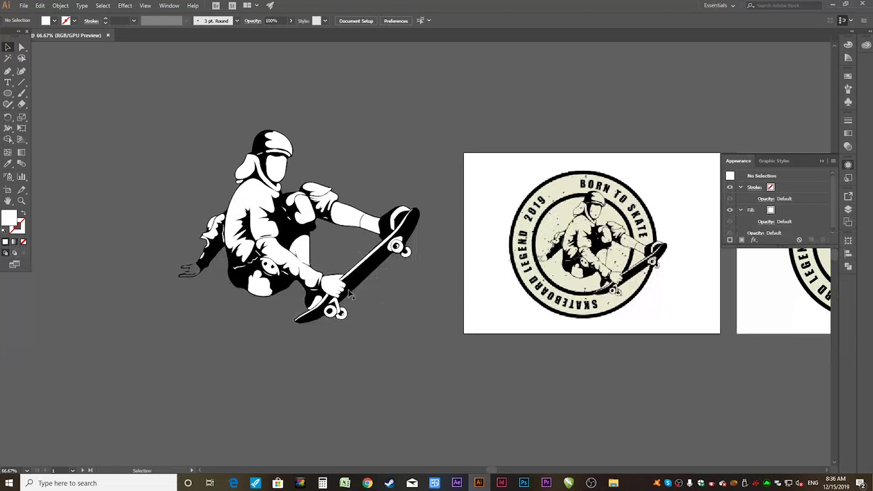
scroll(257, 187, up, 1)
click(257, 187)
click(157, 124)
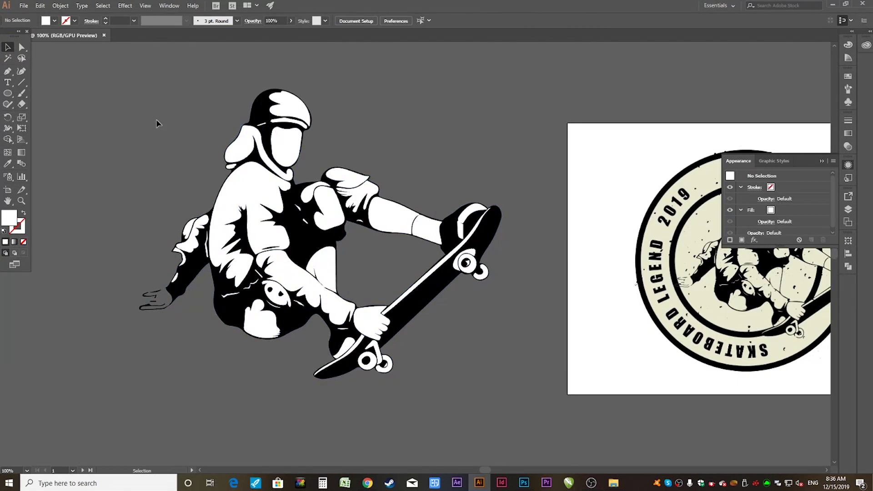
drag(254, 193, 493, 417)
click(494, 412)
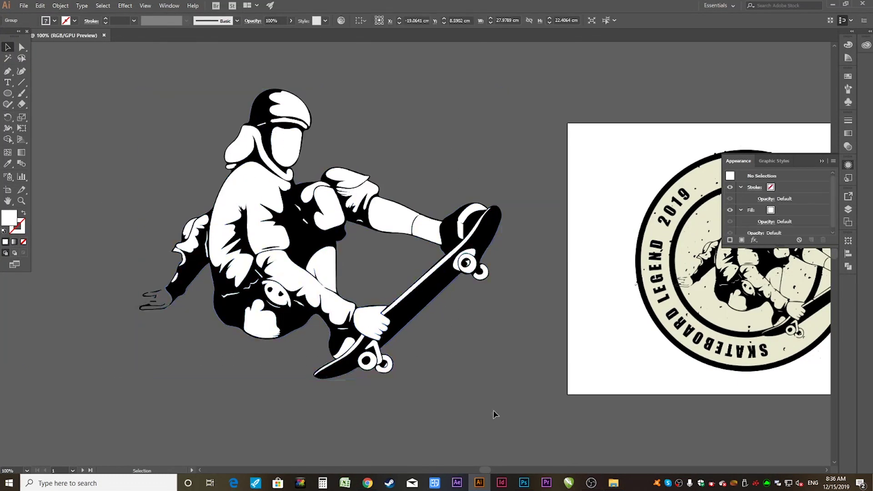
mouse_move(539, 343)
mouse_down()
mouse_move(384, 318)
mouse_move(459, 337)
mouse_move(427, 332)
mouse_move(462, 318)
mouse_up()
key(ctrl+minus)
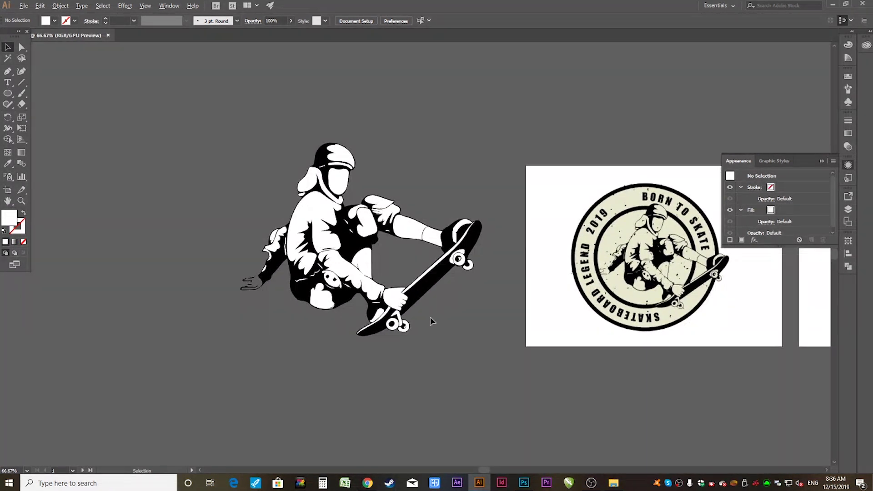
scroll(434, 318, up, 1)
key(ctrl+minus)
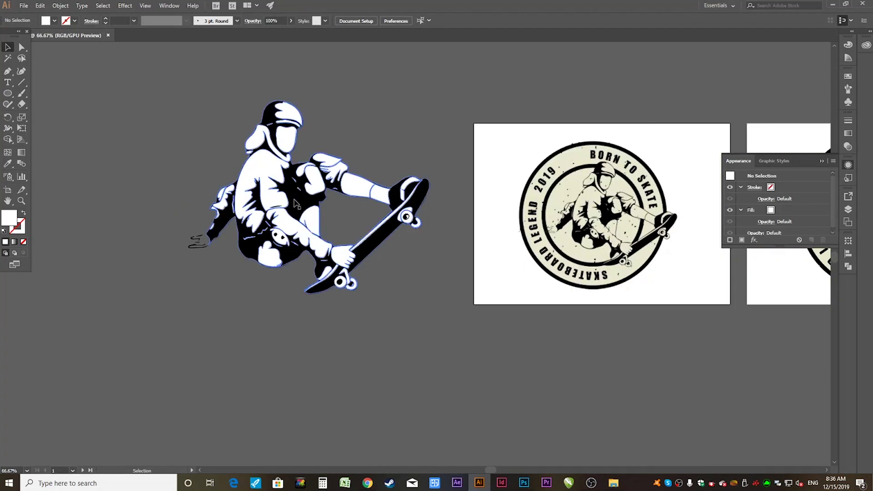
click(273, 179)
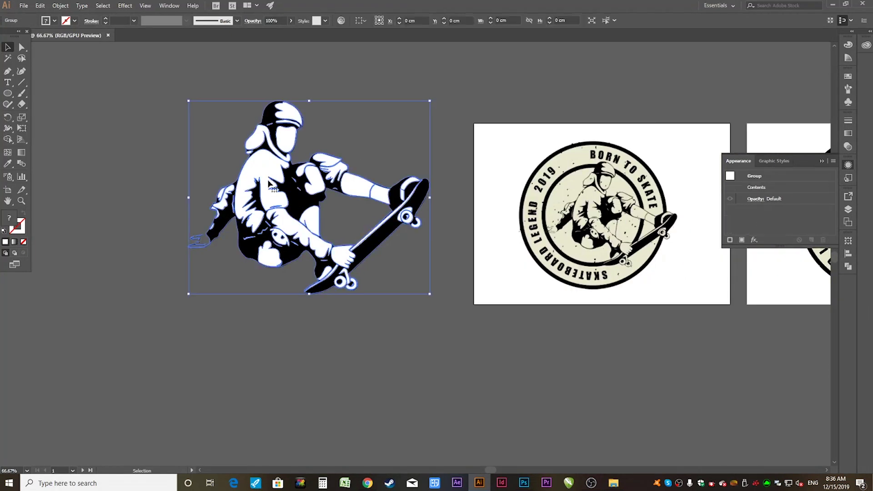
- Ungroup the skater and eyedrop the badge's cream colour onto his white jacket
right_click(266, 170)
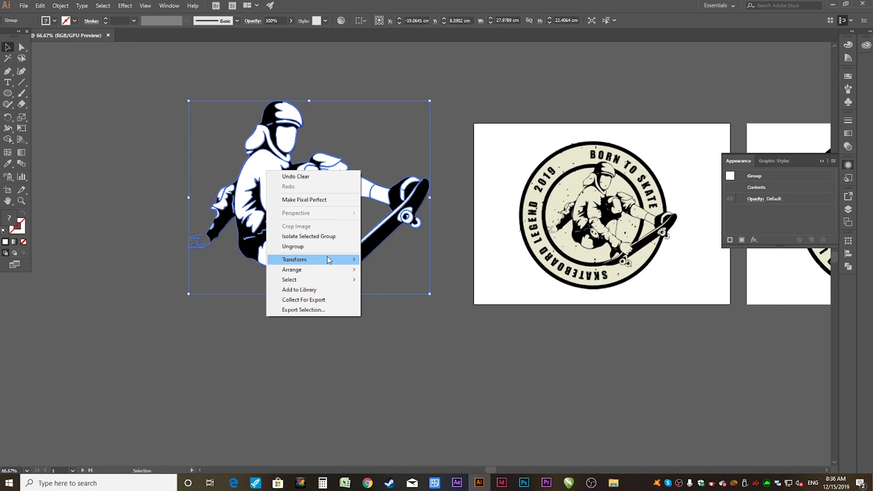
click(320, 244)
click(400, 338)
click(268, 168)
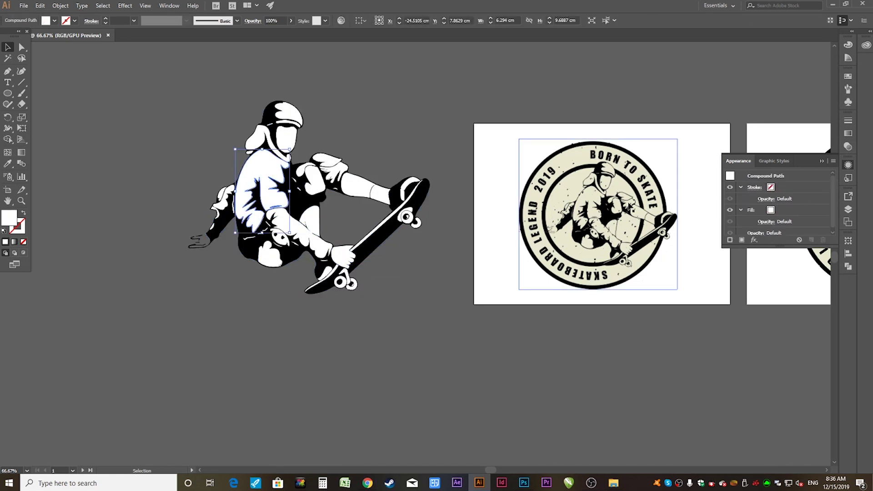
key(i)
click(565, 157)
- Recolour the white shin, leg, sock and shoe-stripe pieces with the badge's cream
key(v)
click(359, 188)
key(i)
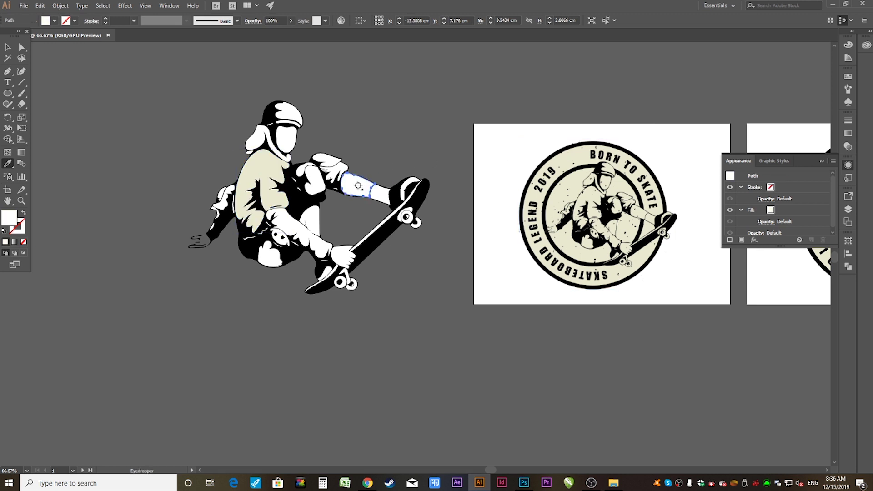
click(575, 160)
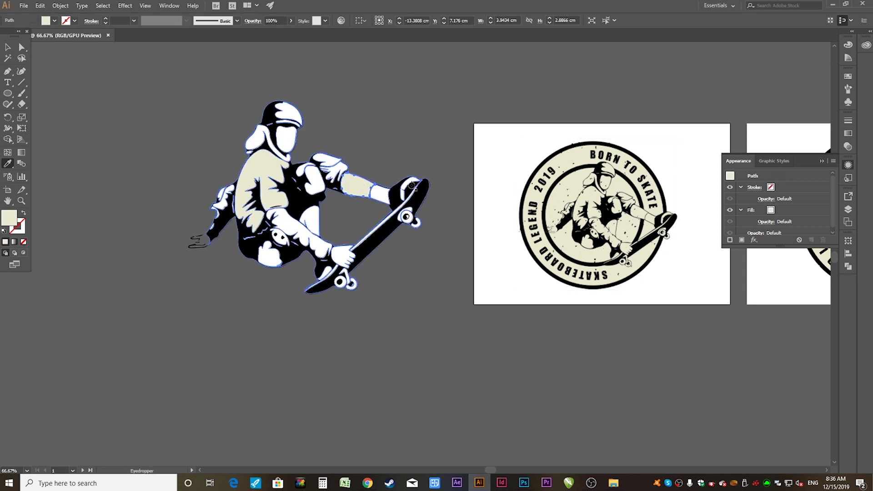
ctrl+click(381, 196)
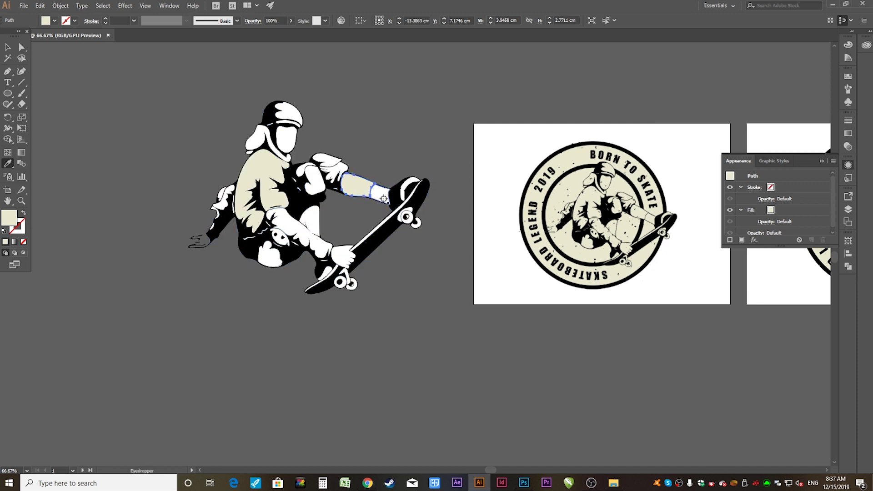
key(ctrl+equal)
key(ctrl+equal)
ctrl+click(410, 189)
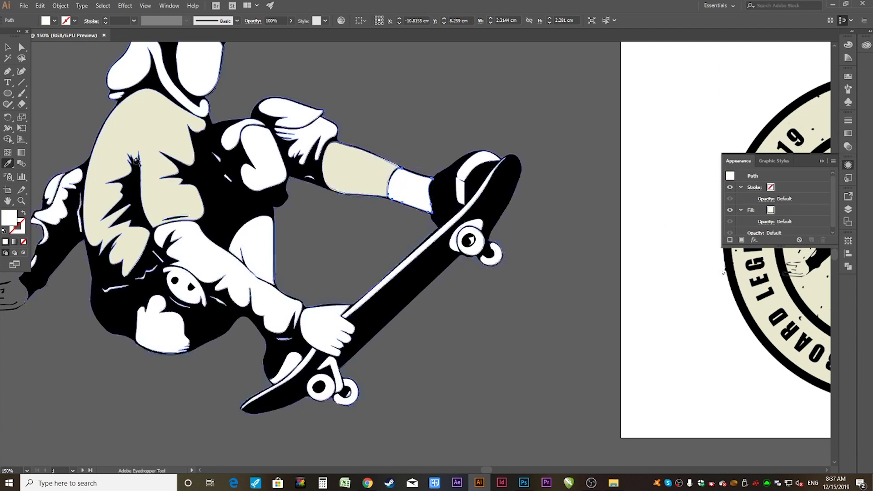
click(169, 143)
ctrl+click(475, 186)
key(ctrl+minus)
key(ctrl+minus)
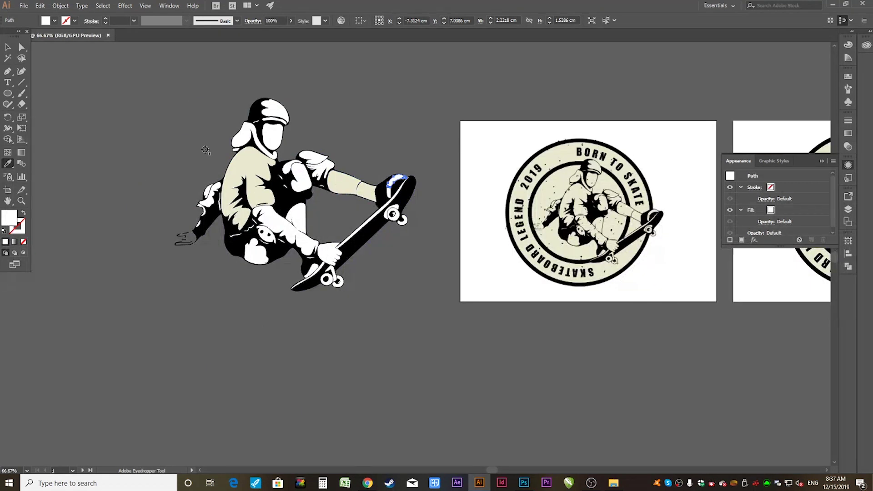
click(8, 46)
click(99, 92)
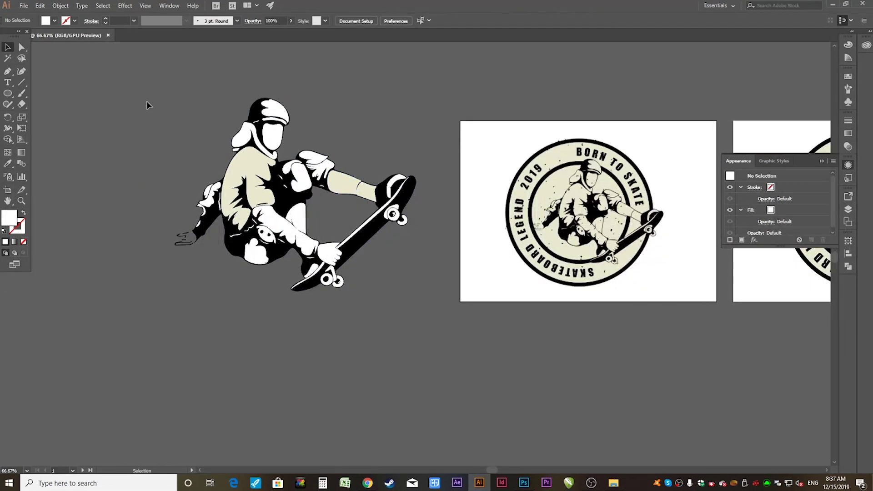
- Magic Wand-select all the skater's white fills and eyedrop the badge's cream onto them
drag(146, 103, 175, 134)
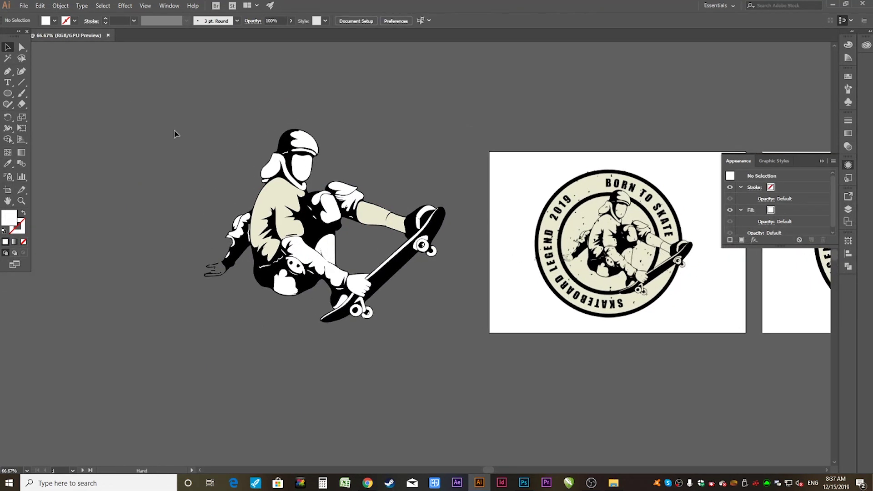
click(7, 58)
click(303, 141)
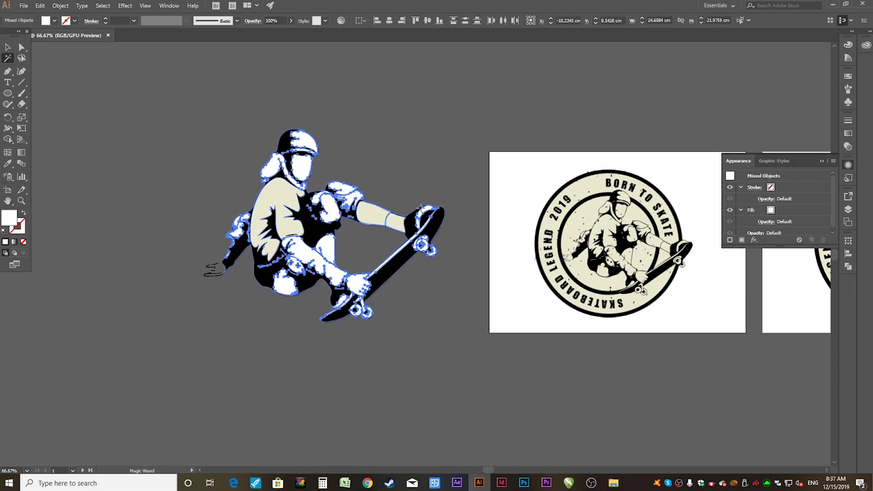
key(i)
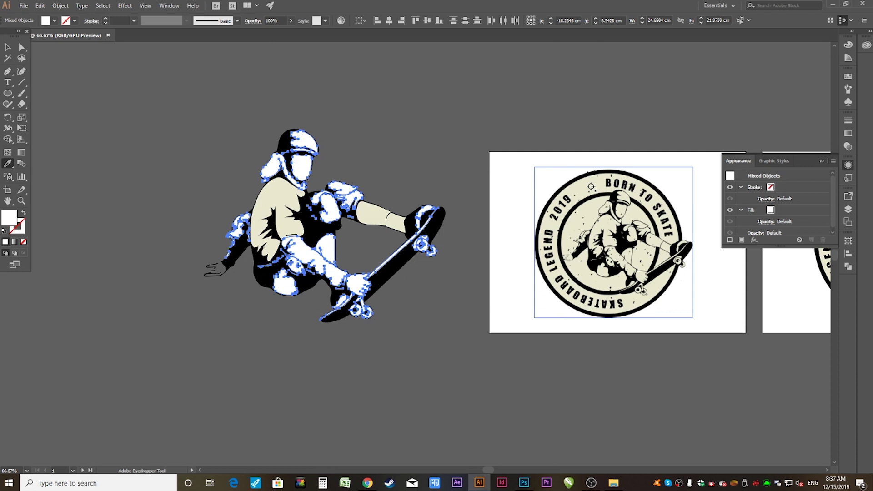
click(591, 187)
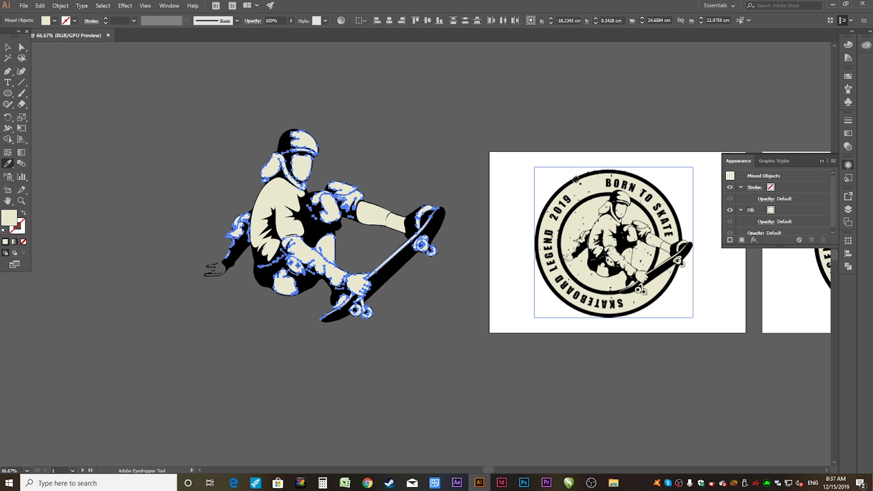
click(7, 47)
click(215, 116)
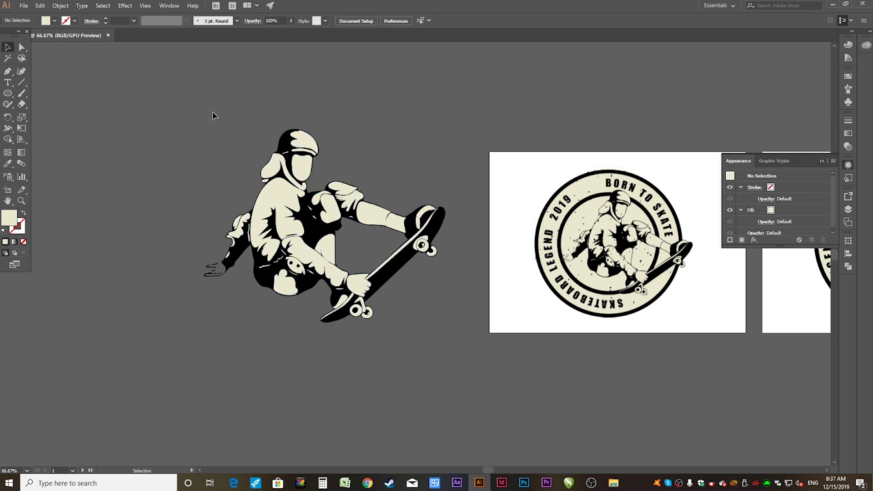
key(ctrl+a)
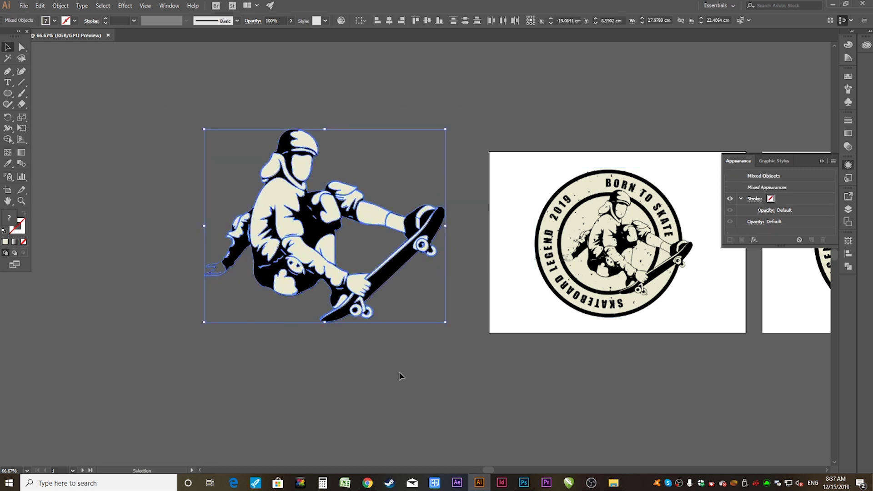
- Select all the recoloured skater pieces and group them back together with Ctrl+G
click(402, 373)
drag(443, 365, 442, 364)
key(ctrl+g)
click(397, 361)
key(ctrl+a)
click(386, 375)
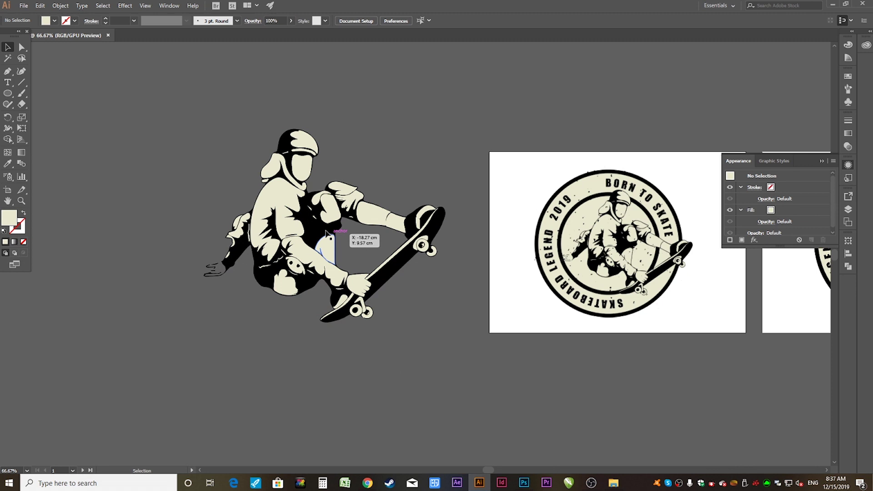
drag(279, 189, 142, 181)
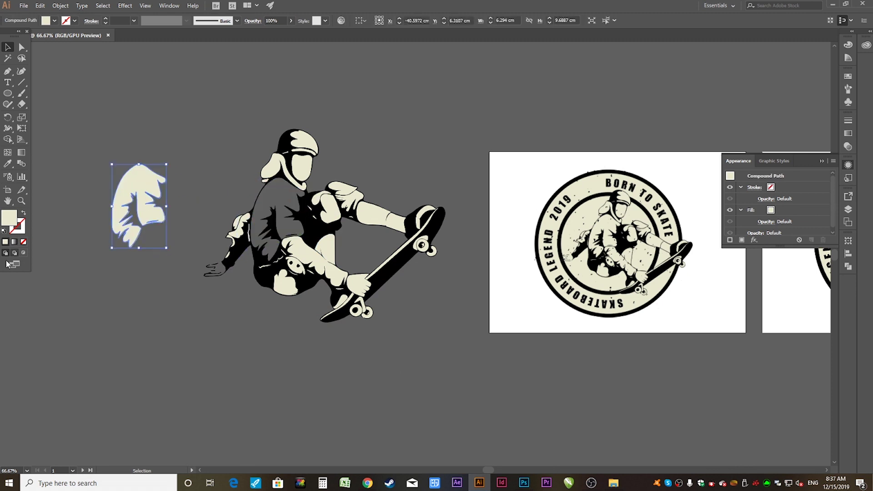
key(ctrl+z)
click(344, 386)
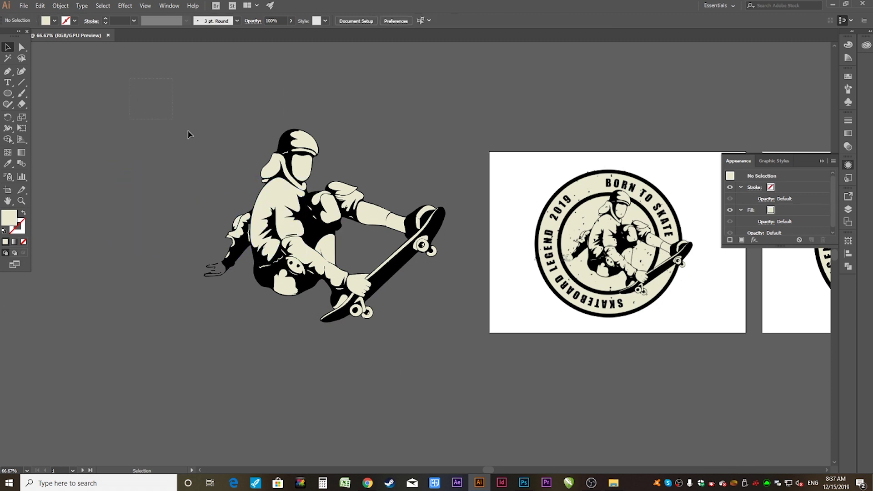
key(ctrl+a)
key(ctrl+g)
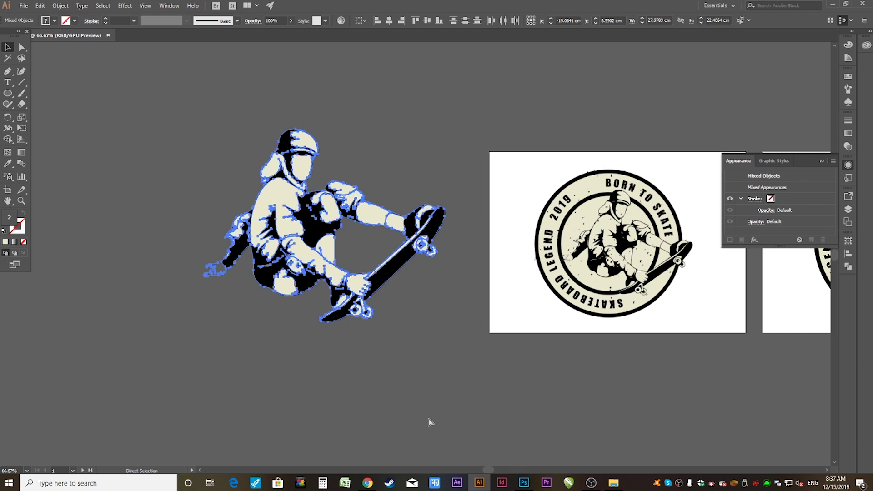
- Drag the skater group onto the second artboard over the empty badge
click(427, 407)
mouse_move(403, 238)
mouse_down()
mouse_move(282, 238)
mouse_move(401, 238)
mouse_up()
drag(400, 396, 176, 343)
drag(96, 211, 552, 291)
scroll(537, 296, right, 5)
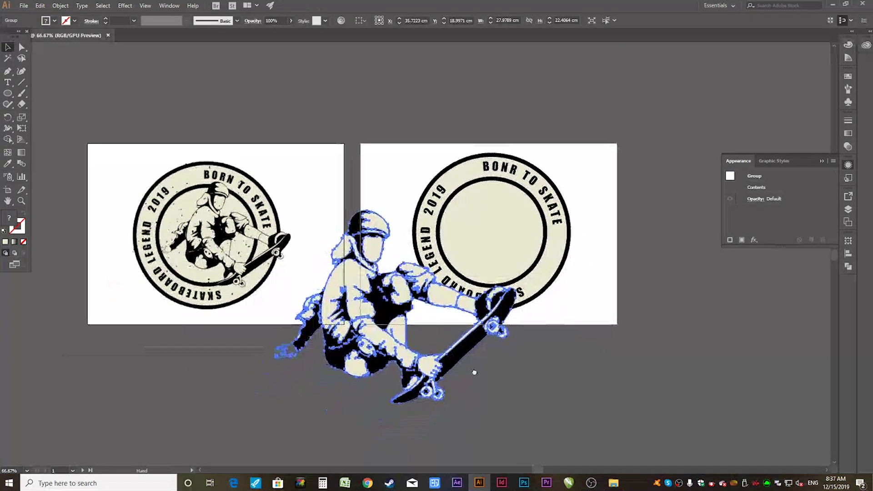
- Scale the skater down to fit the right badge's inner ring and tilt it slightly
mouse_move(516, 211)
mouse_down()
mouse_move(423, 312)
mouse_move(398, 307)
mouse_up()
mouse_move(323, 376)
mouse_down()
mouse_move(512, 237)
mouse_move(507, 245)
mouse_up()
scroll(569, 257, up, 1)
drag(572, 295, 577, 299)
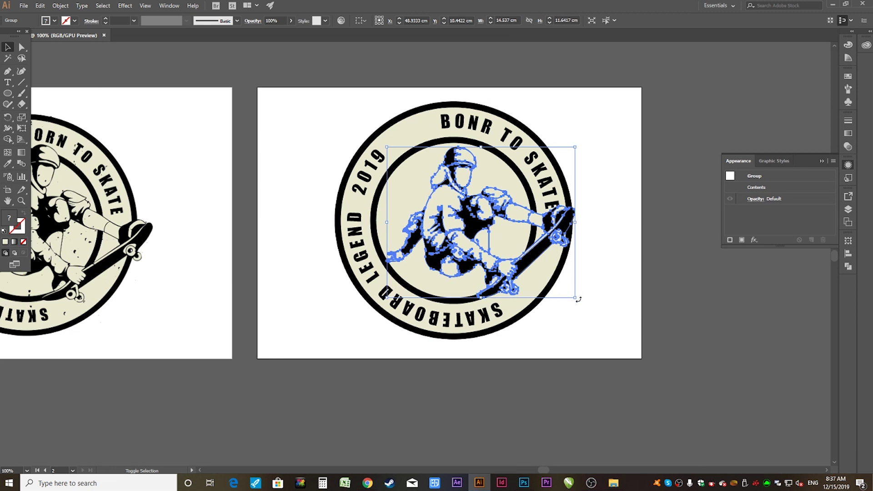
drag(576, 298, 581, 303)
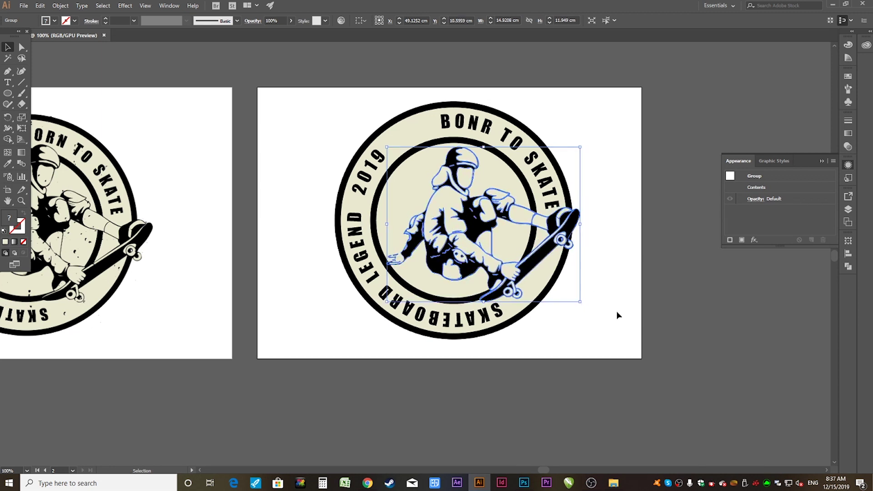
scroll(561, 150, up, 3)
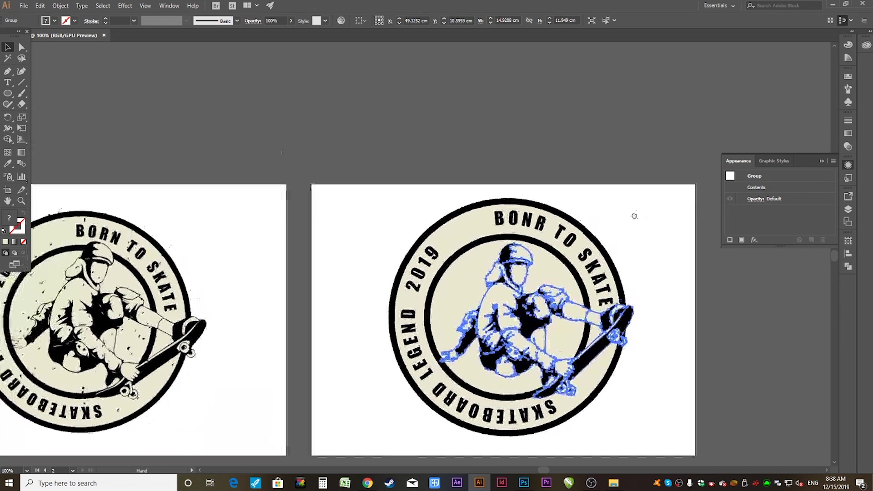
drag(596, 245, 606, 237)
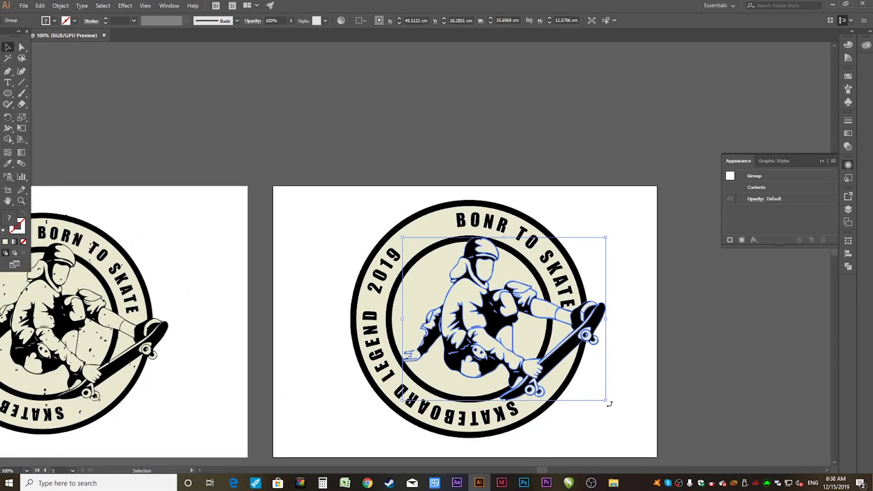
drag(609, 404, 603, 424)
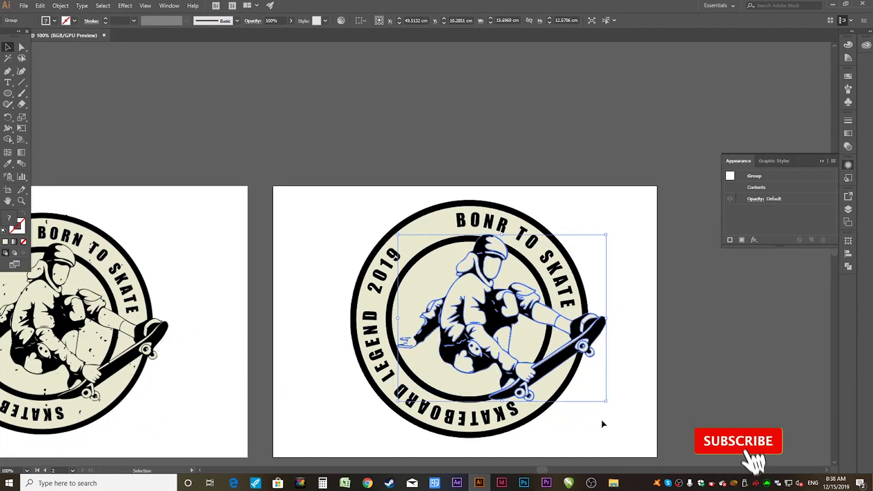
click(642, 457)
scroll(659, 377, down, 1)
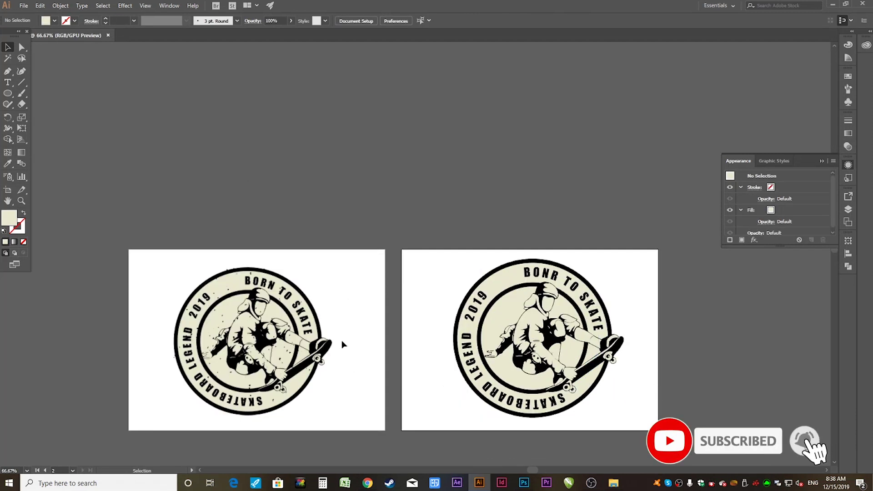
- Zoom in and out to compare the right badge's skater with the original badge
drag(385, 345, 411, 287)
drag(458, 211, 644, 350)
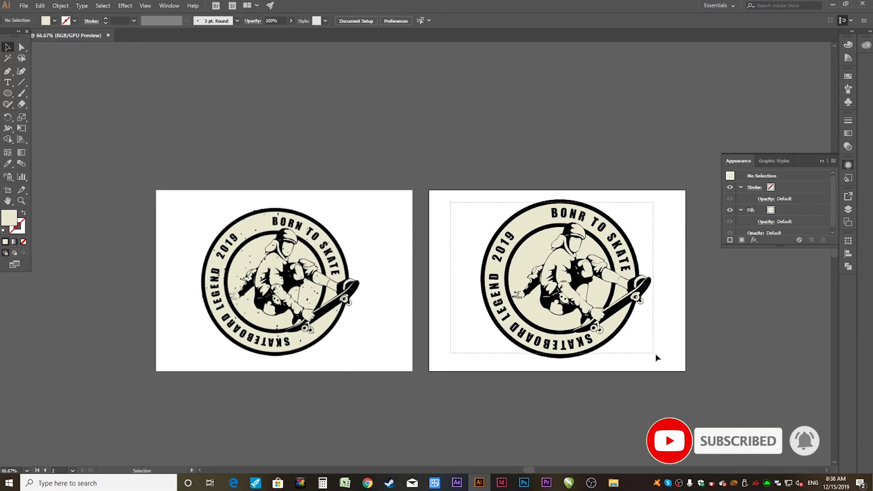
click(704, 370)
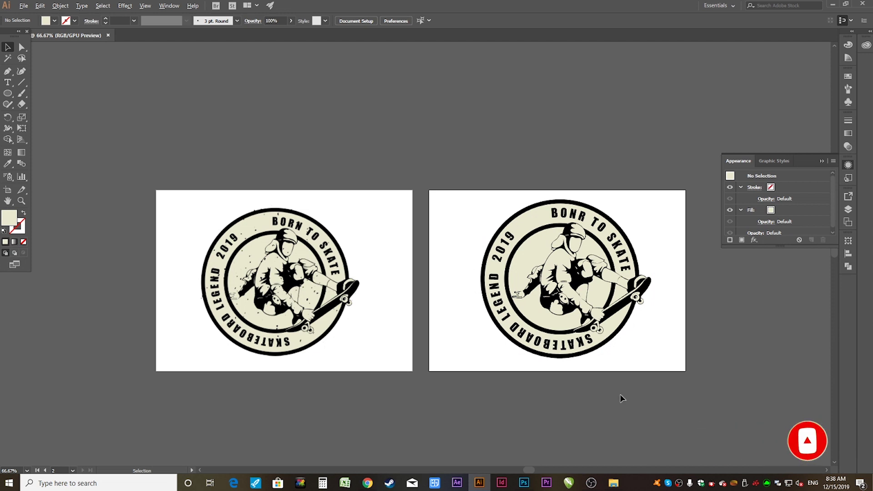
scroll(247, 350, up, 3)
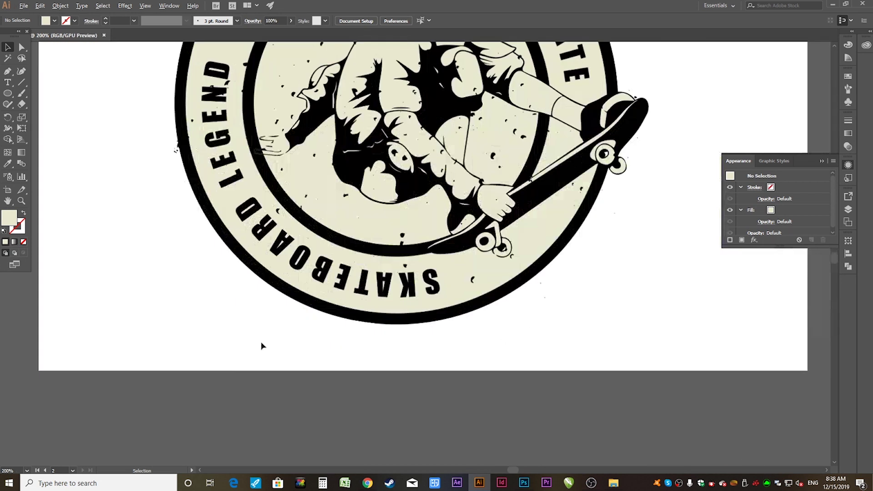
scroll(414, 232, up, 2)
scroll(414, 232, down, 1)
scroll(414, 232, down, 1)
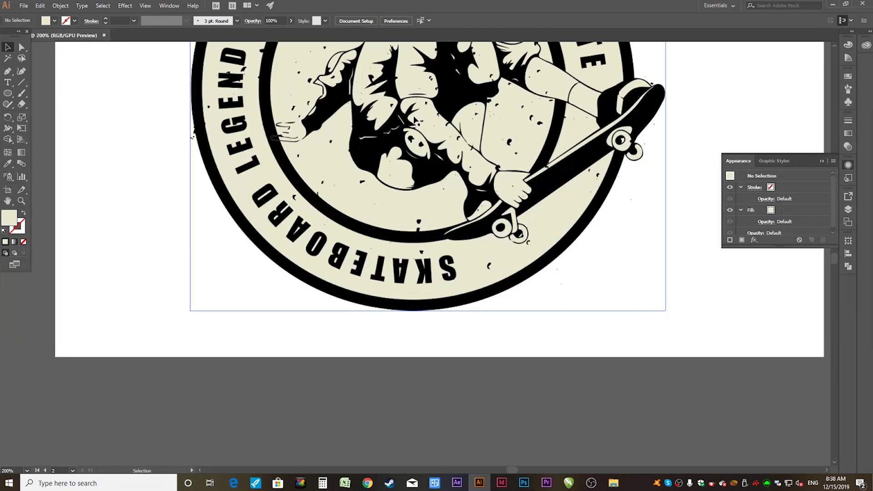
scroll(414, 182, down, 1)
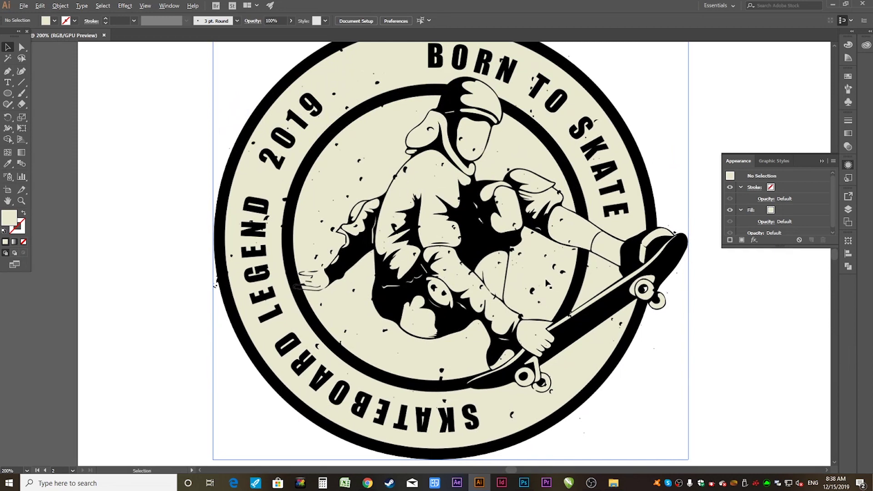
scroll(549, 284, down, 2)
scroll(580, 308, up, 3)
scroll(521, 354, down, 3)
- Re-centre both badge artboards, then minimize Illustrator and Chrome to show the desktop
mouse_move(637, 241)
mouse_down()
mouse_move(354, 245)
mouse_move(314, 231)
mouse_up()
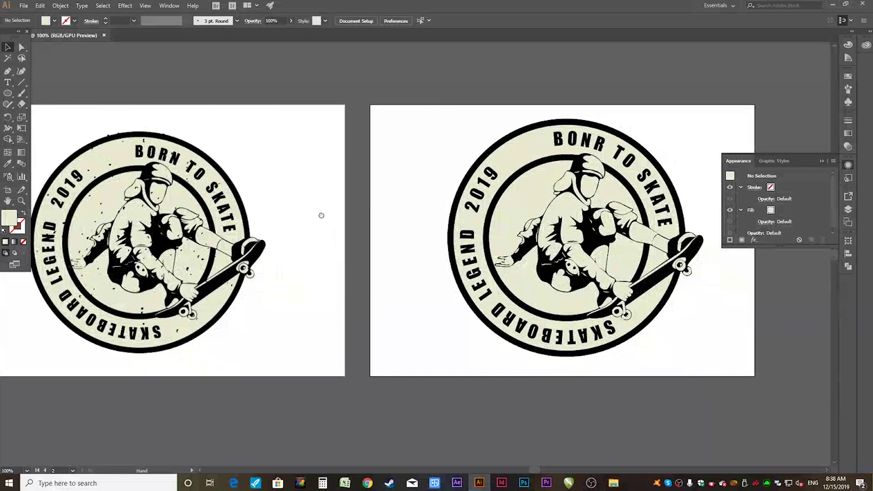
click(835, 4)
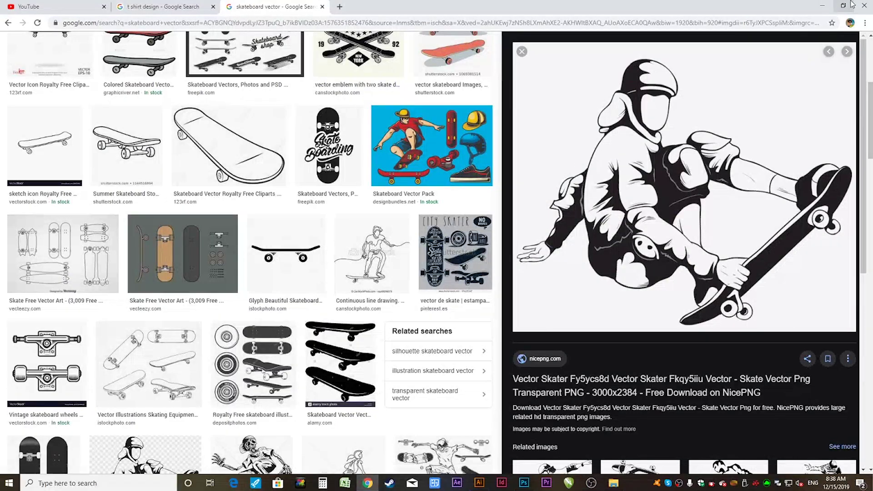
click(824, 5)
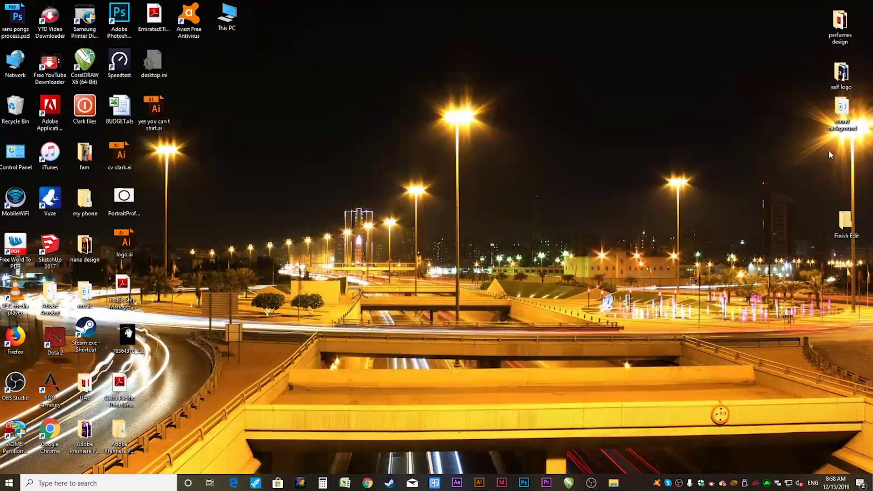
- Open Clark files > Vector-Textures, check and close TEXTURE.ai, then open Vector Textures.ai
double_click(84, 104)
click(748, 10)
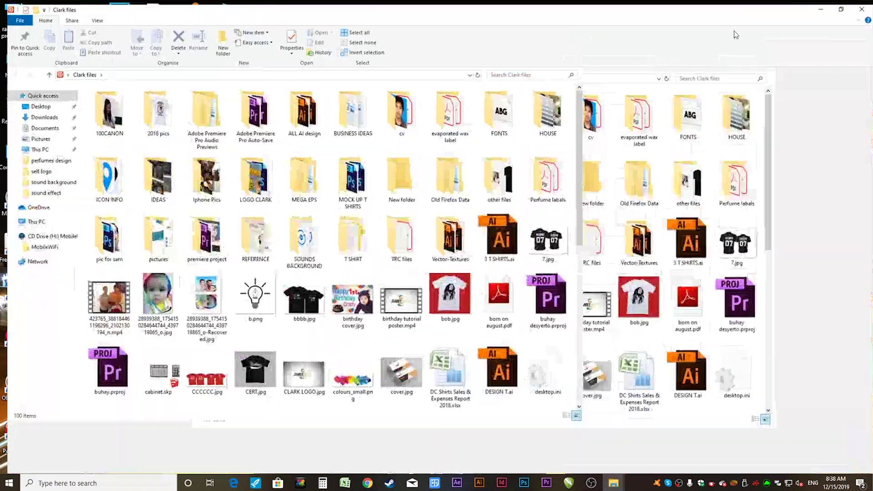
double_click(644, 182)
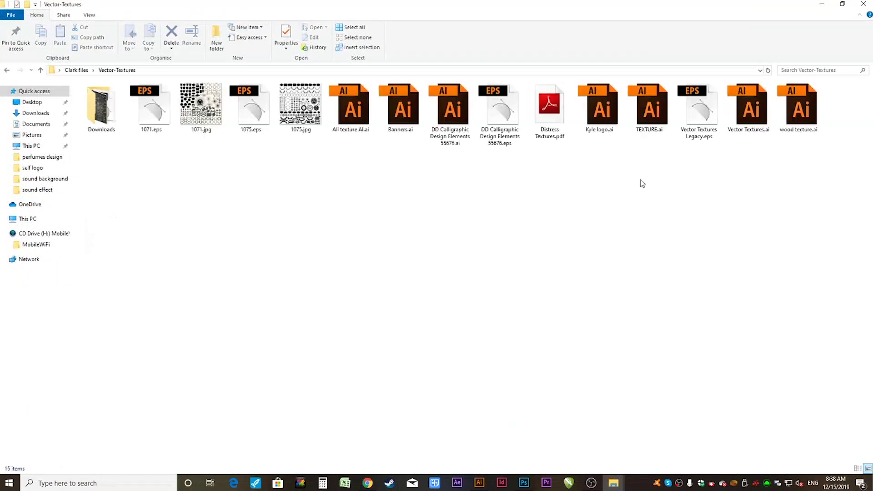
click(649, 116)
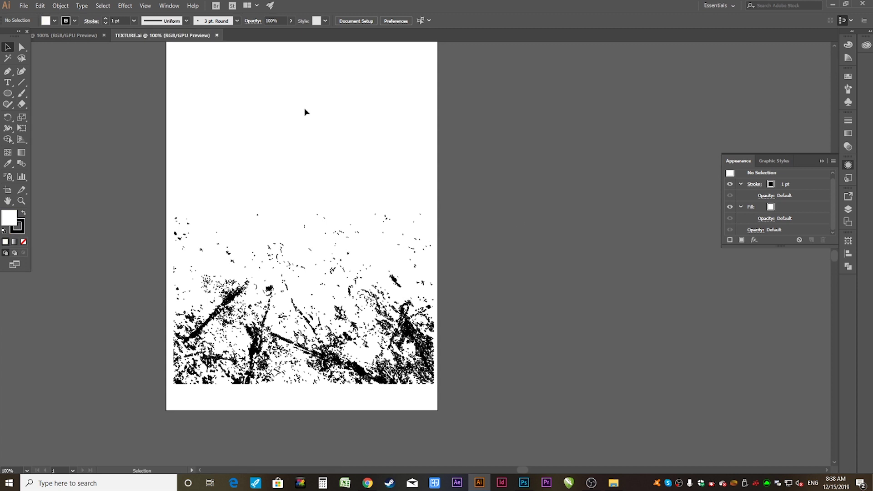
click(219, 35)
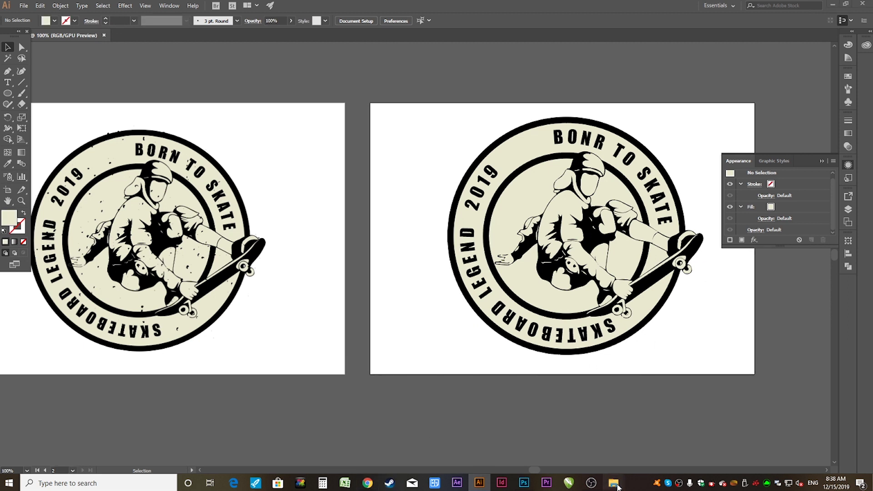
mouse_move(613, 483)
click(650, 455)
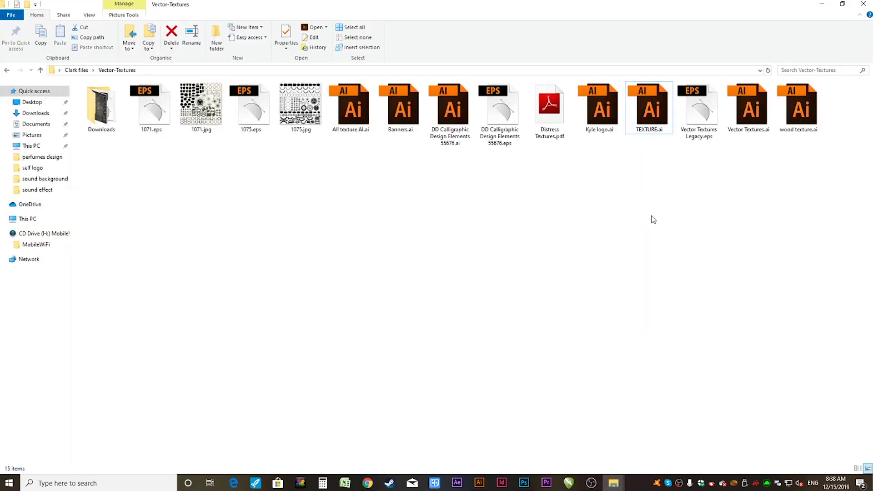
double_click(749, 108)
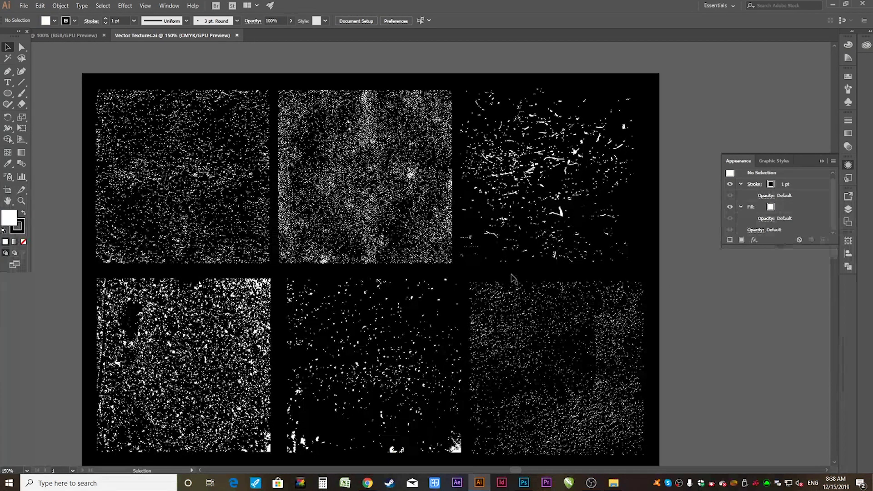
- Bring the scratchy grunge texture into the badge document, scaled to cover the right badge
scroll(635, 251, down, 3)
scroll(635, 251, up, 3)
click(532, 206)
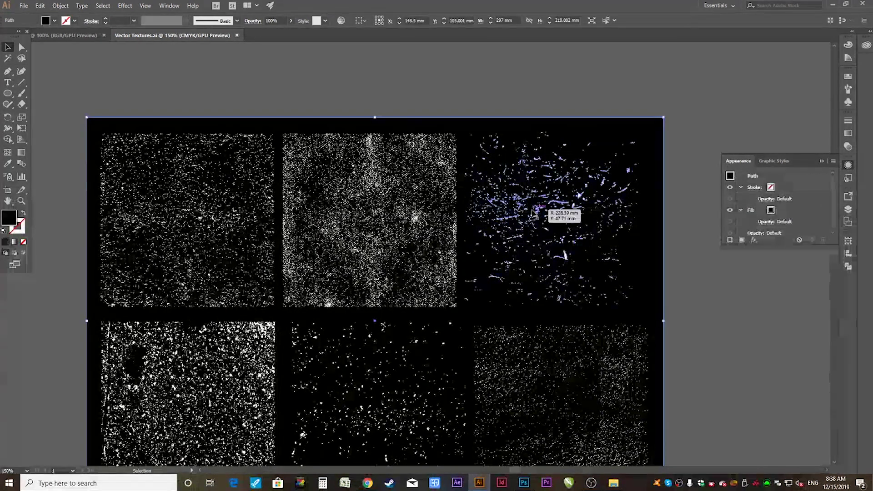
drag(553, 218, 549, 221)
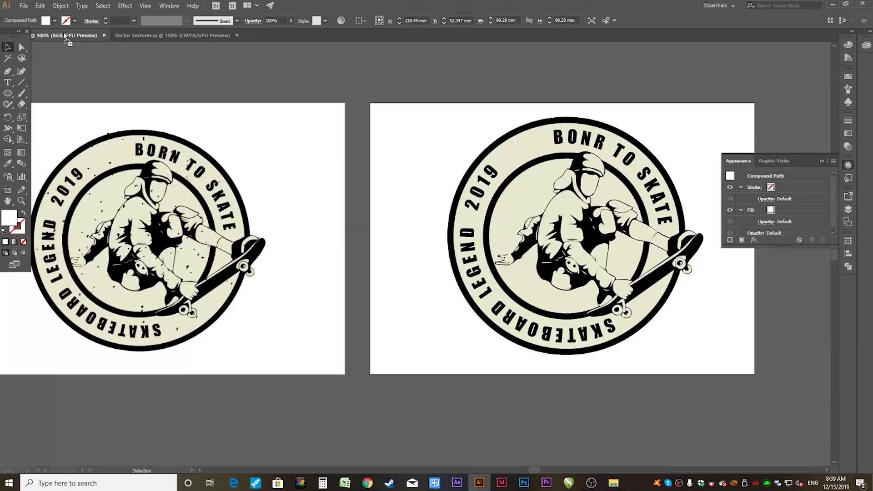
mouse_move(63, 32)
mouse_down()
mouse_move(532, 255)
mouse_move(562, 248)
mouse_up()
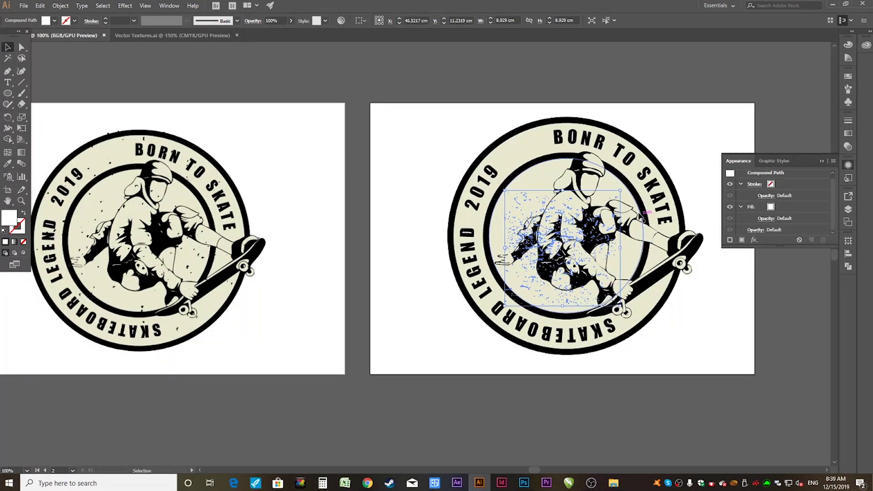
drag(621, 191, 698, 113)
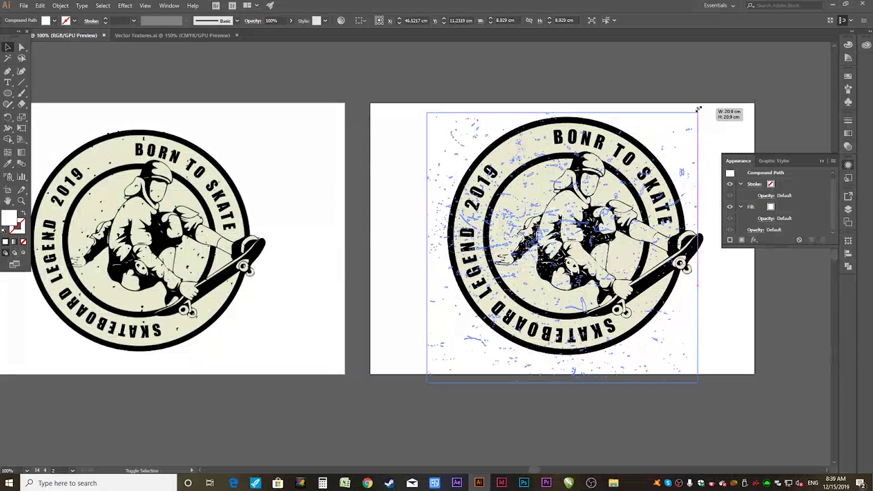
drag(687, 204, 687, 194)
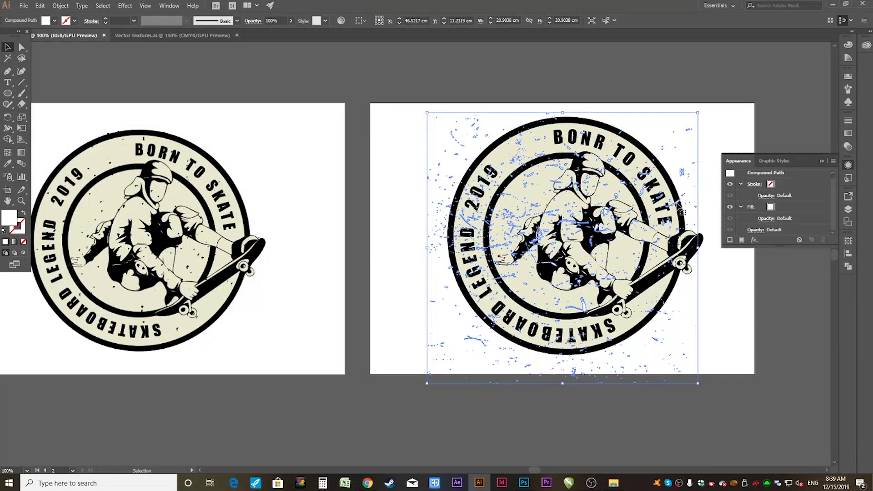
drag(700, 126, 708, 104)
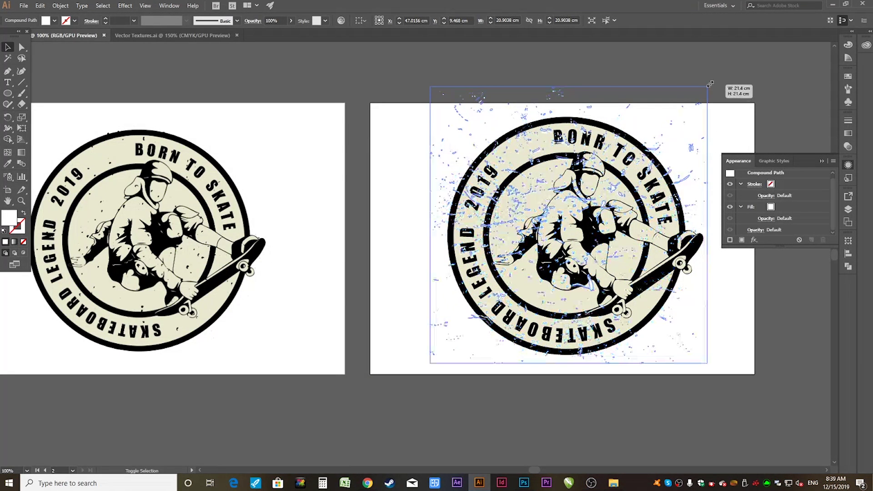
click(733, 114)
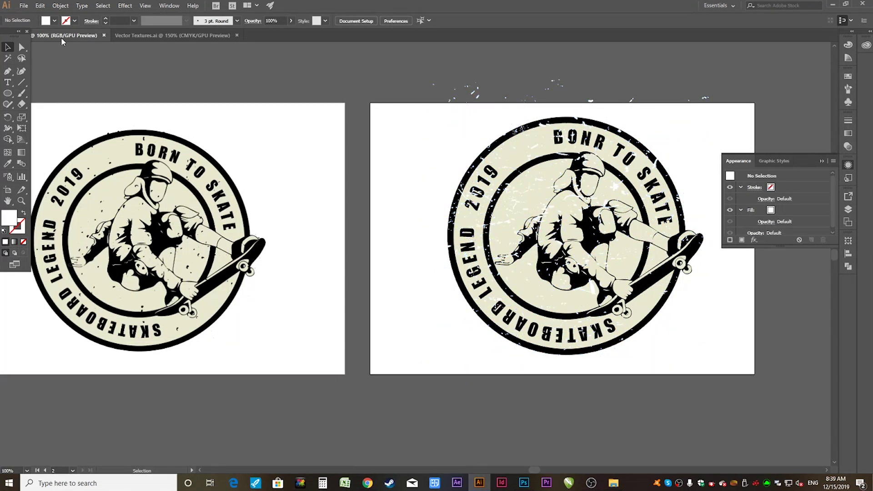
- Set the texture overlay's fill colour and release its compound path into separate paths
click(24, 37)
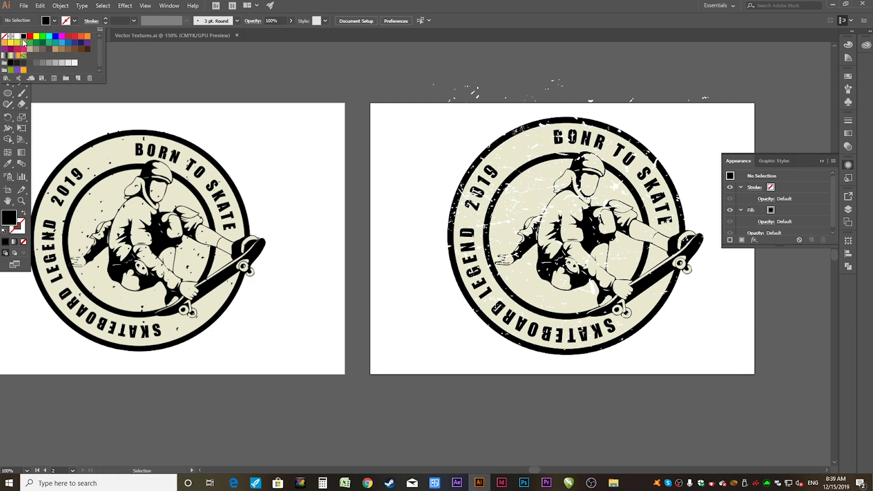
click(560, 84)
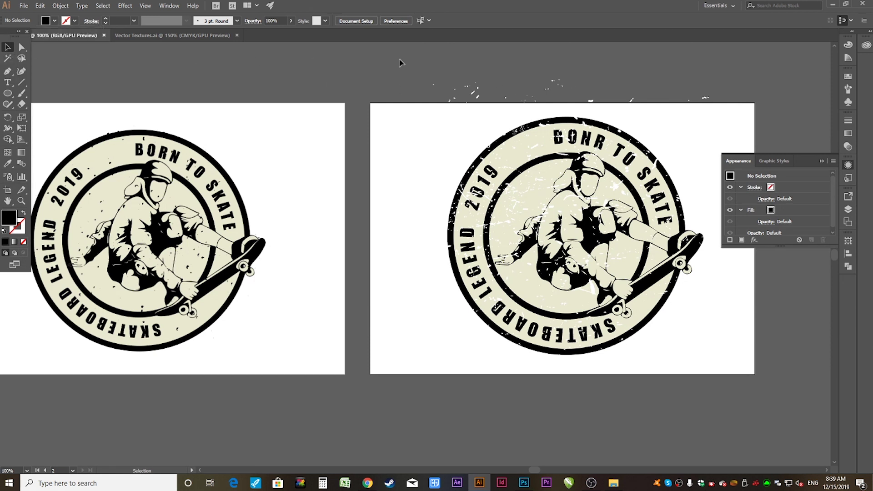
click(478, 93)
right_click(476, 92)
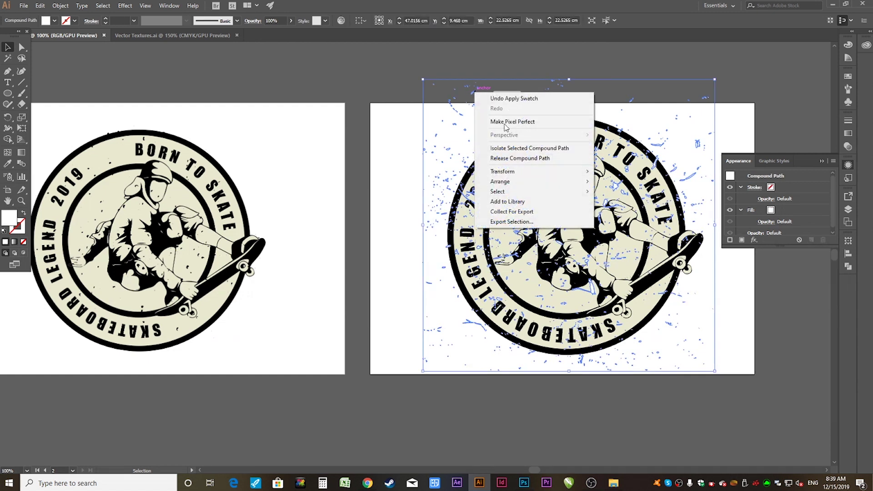
click(520, 158)
click(564, 69)
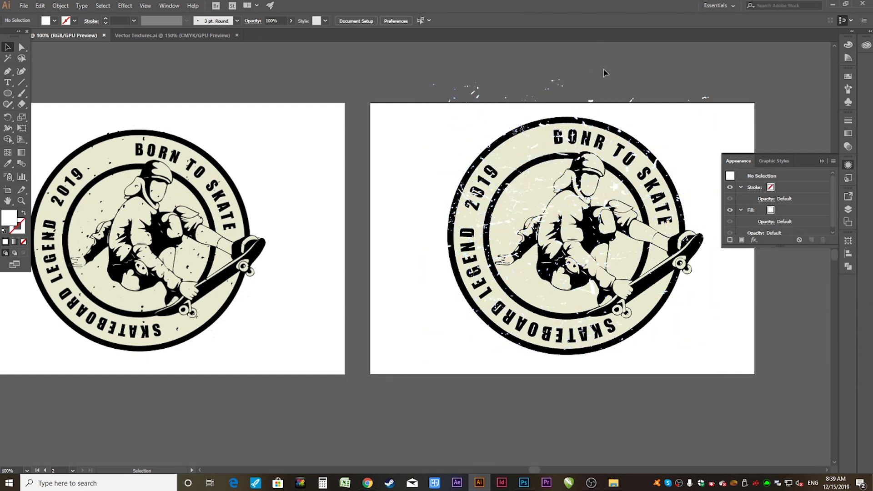
click(687, 93)
scroll(686, 93, down, 3)
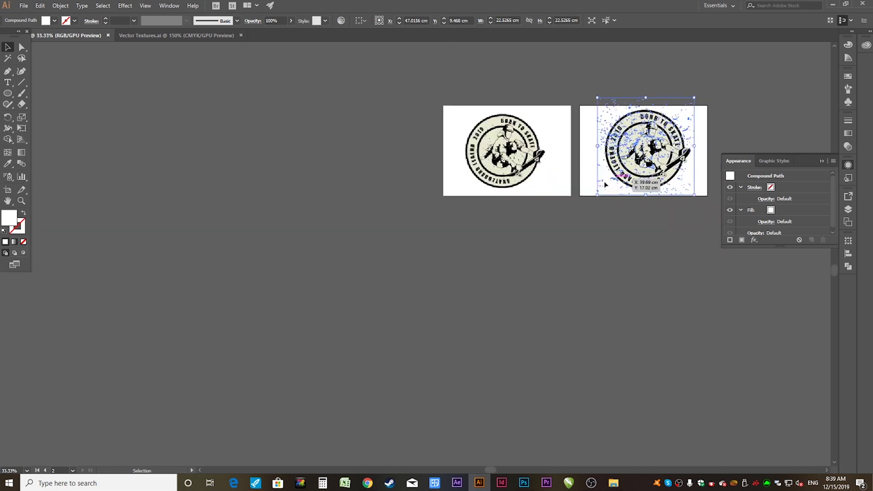
- On empty canvas, release the texture copy's compound path and fill all its pieces black
drag(605, 184, 273, 244)
click(408, 308)
scroll(322, 238, up, 2)
right_click(323, 160)
click(382, 224)
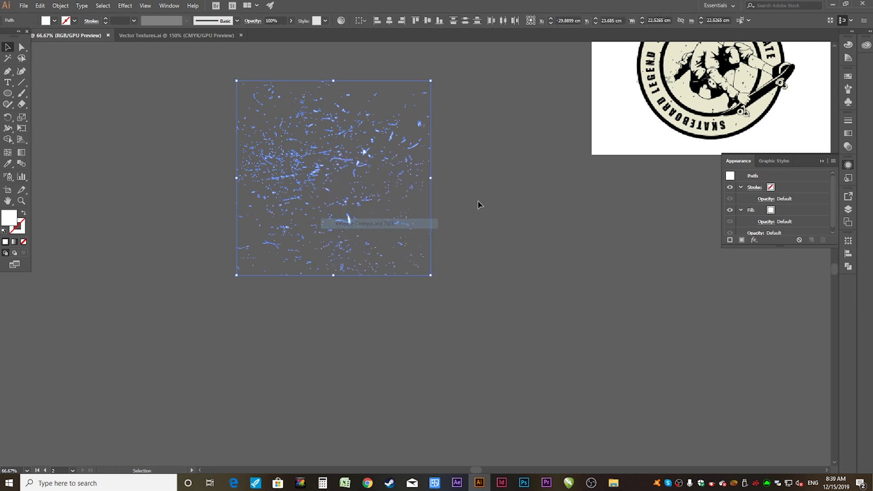
click(479, 204)
key(ctrl+a)
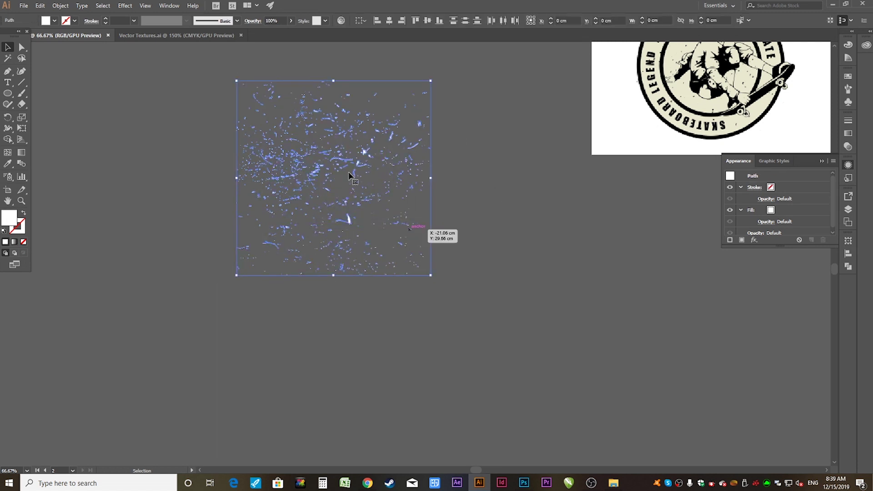
click(48, 21)
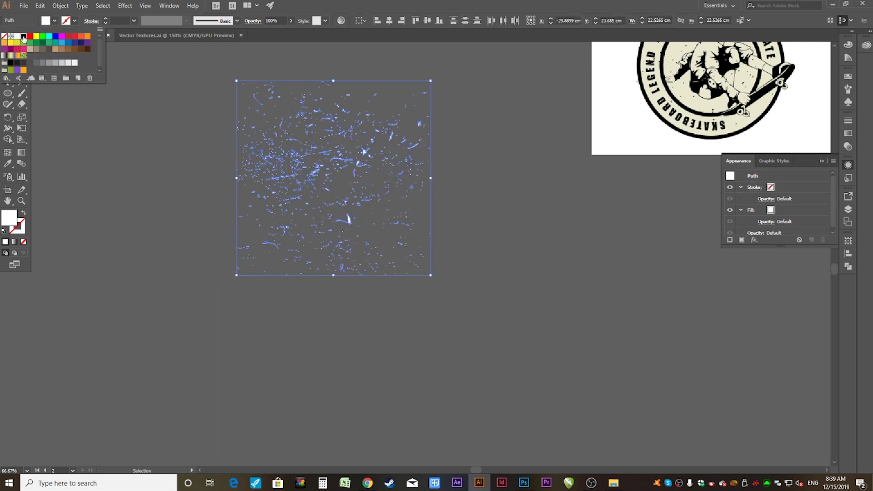
click(23, 36)
click(205, 144)
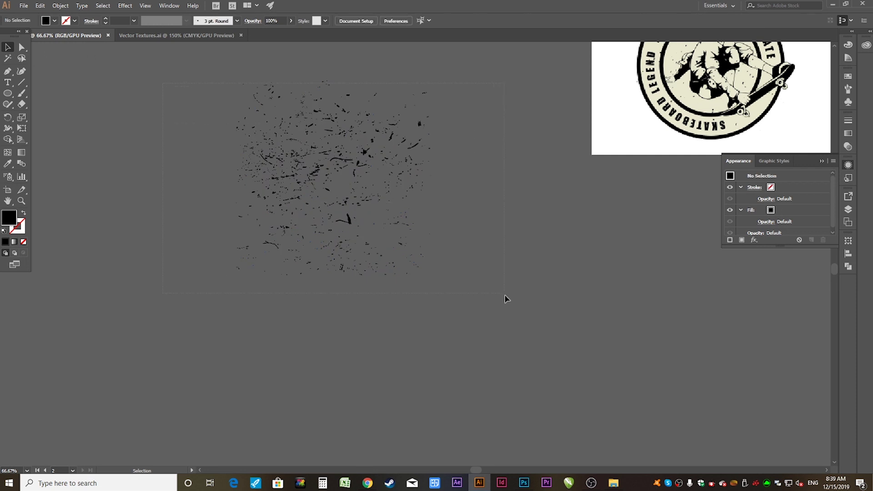
key(ctrl+a)
- Move the black texture onto the right badge and nudge it up and right into place
click(517, 271)
key(ctrl+minus)
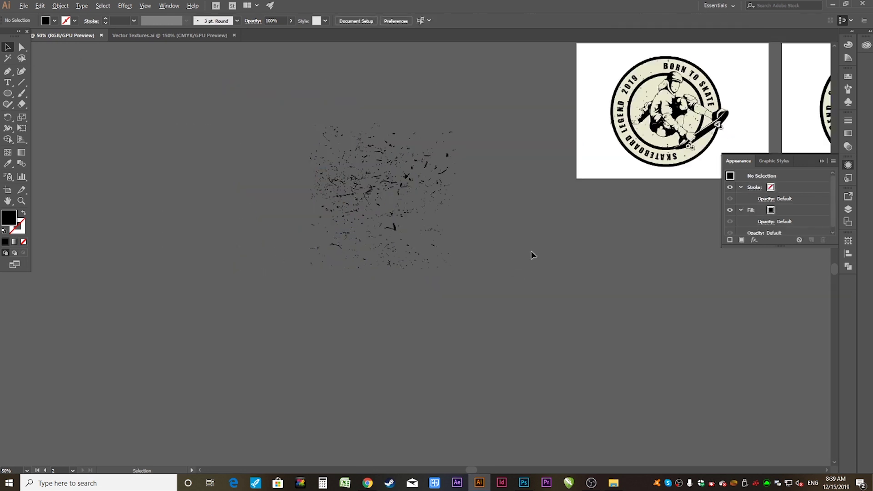
drag(532, 252, 330, 326)
drag(166, 279, 664, 200)
click(732, 306)
drag(756, 295, 650, 336)
scroll(595, 288, up, 2)
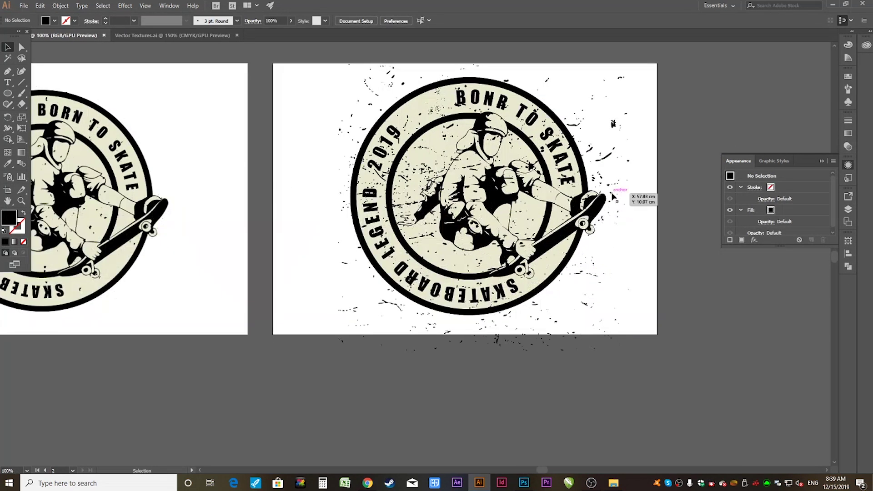
drag(594, 156, 601, 143)
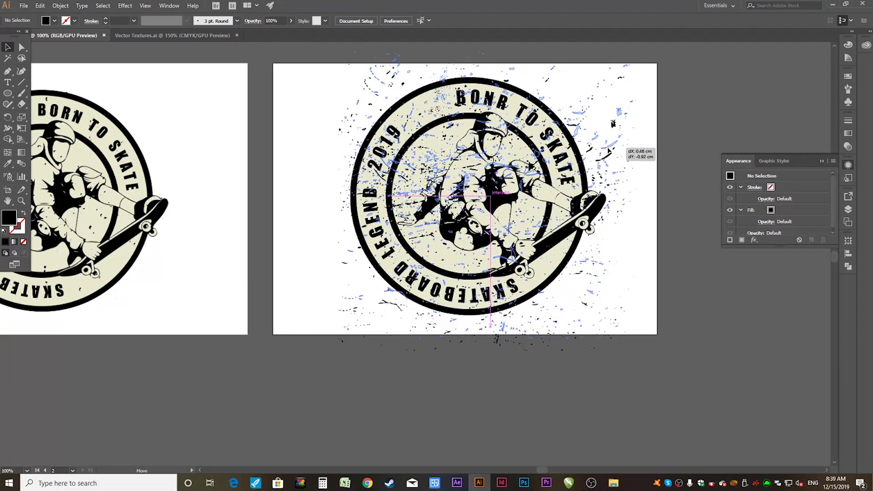
click(689, 172)
scroll(690, 172, down, 1)
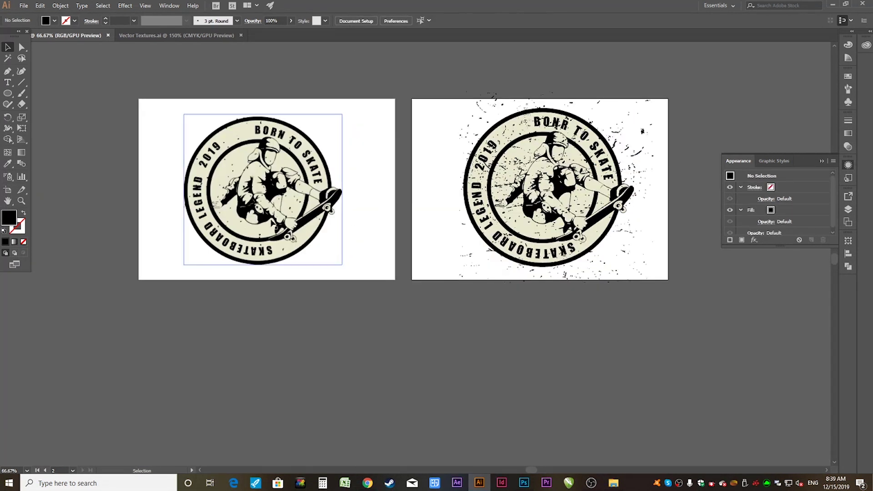
- With a smaller eraser, remove the stray specks right of the badge and skateboard, undoing the nose cut
scroll(630, 222, up, 2)
scroll(655, 133, down, 1)
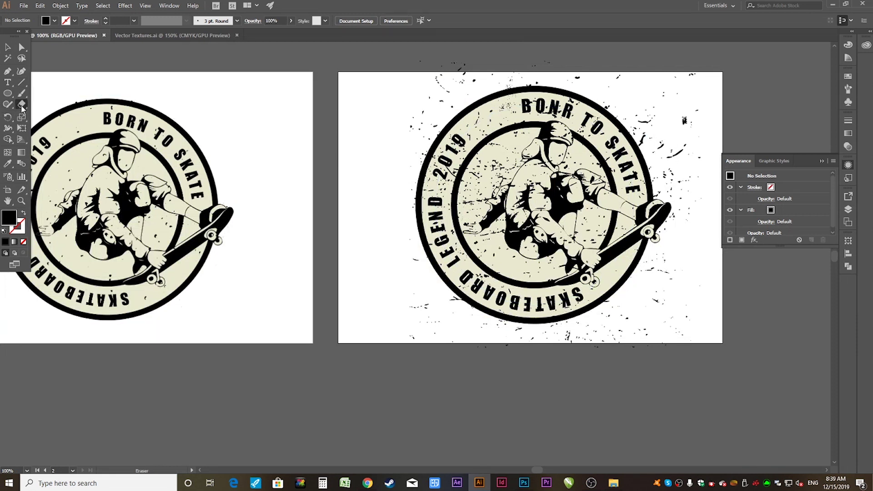
key(space)
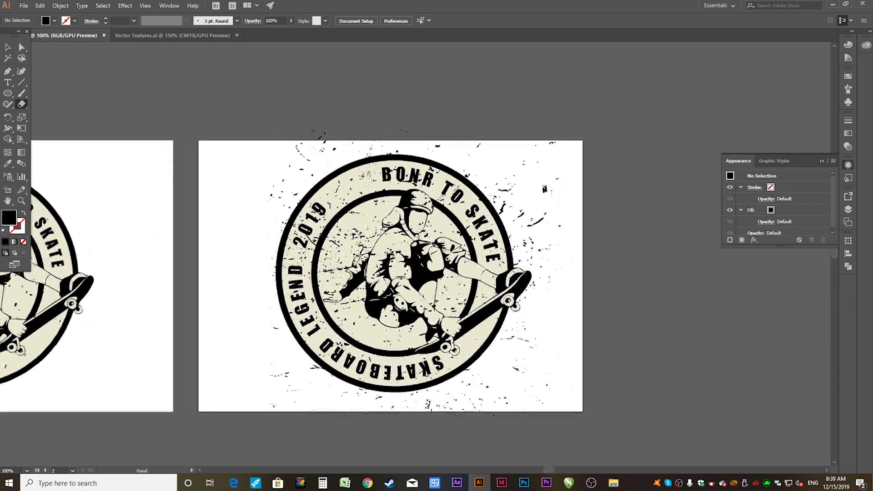
drag(726, 124, 598, 181)
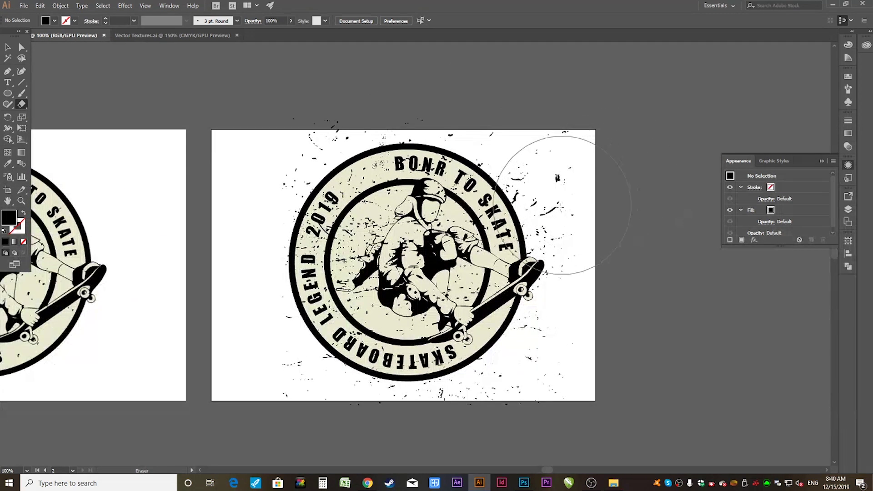
key(bracketleft)
key(bracketleft)
key(bracketleft)
key(bracketleft)
key(bracketleft)
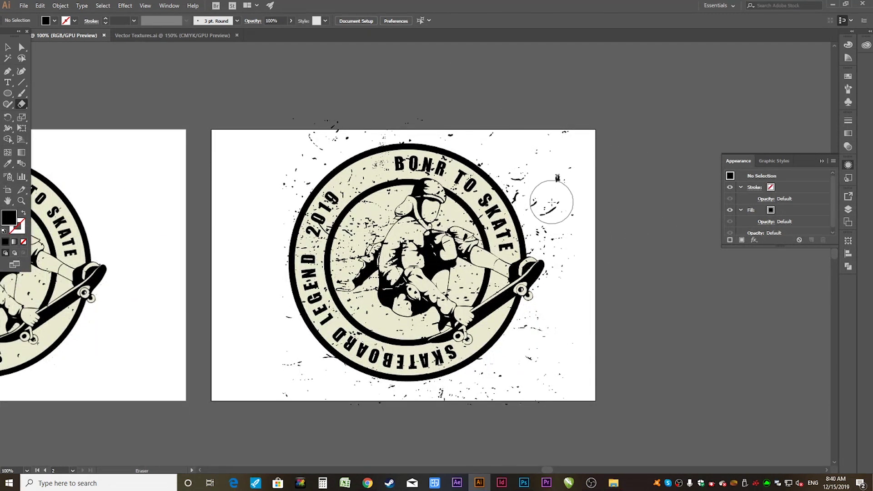
drag(537, 182, 570, 178)
drag(552, 242, 550, 226)
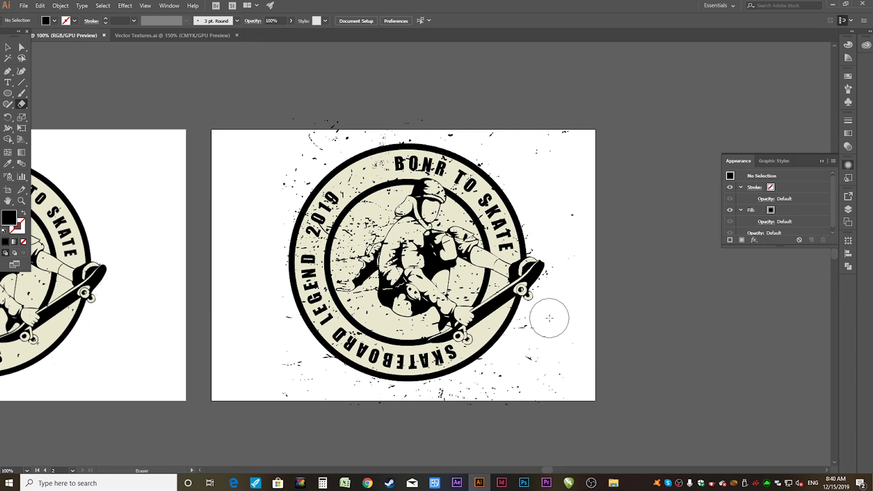
drag(549, 316, 489, 259)
key(ctrl+z)
- Erase the splatter across the artboard top and near the badge's upper-left edge
mouse_move(535, 356)
mouse_down()
mouse_move(602, 269)
mouse_move(620, 286)
mouse_move(537, 312)
mouse_move(632, 303)
mouse_move(453, 310)
mouse_move(293, 264)
mouse_move(367, 316)
mouse_up()
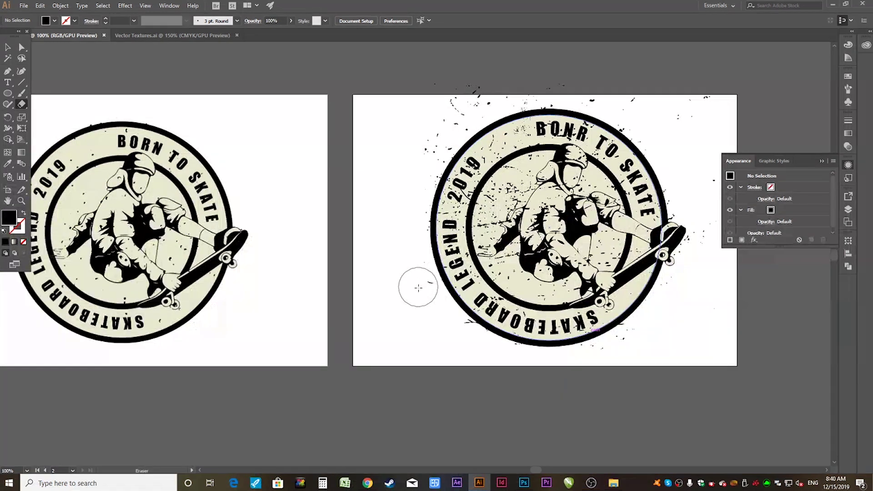
drag(376, 151, 394, 216)
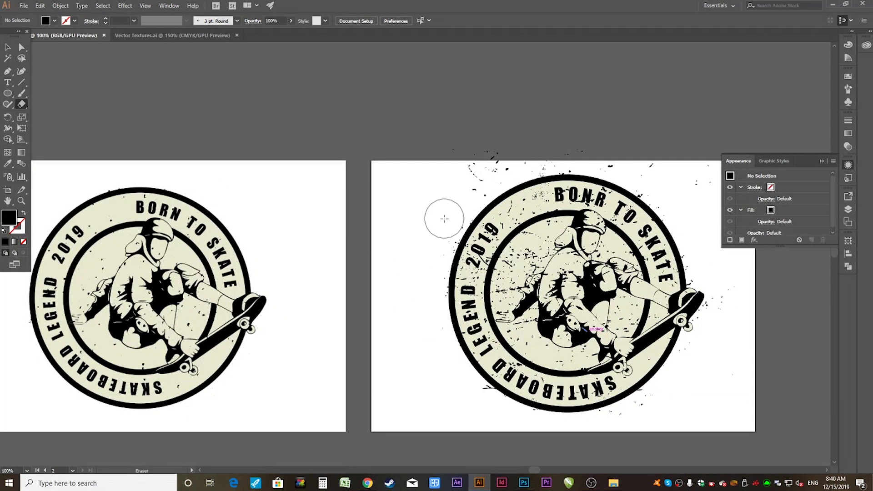
mouse_move(450, 157)
mouse_down()
mouse_move(625, 151)
mouse_move(690, 175)
mouse_move(621, 182)
mouse_move(639, 187)
mouse_move(626, 345)
mouse_up()
alt+scroll(631, 345, up, 2)
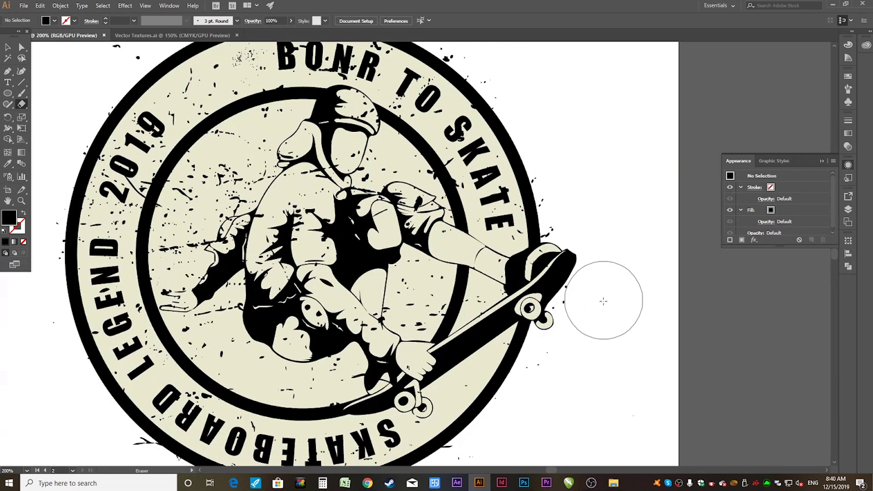
scroll(615, 215, up, 1)
drag(615, 215, 658, 310)
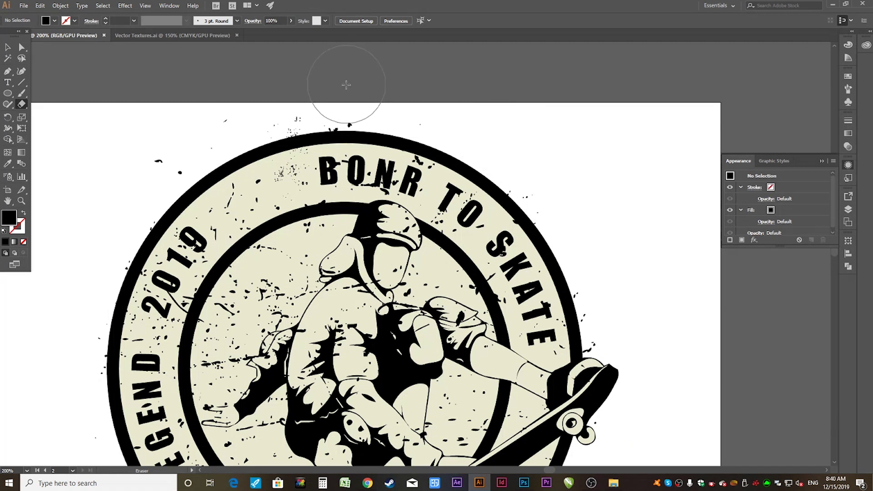
drag(328, 86, 127, 166)
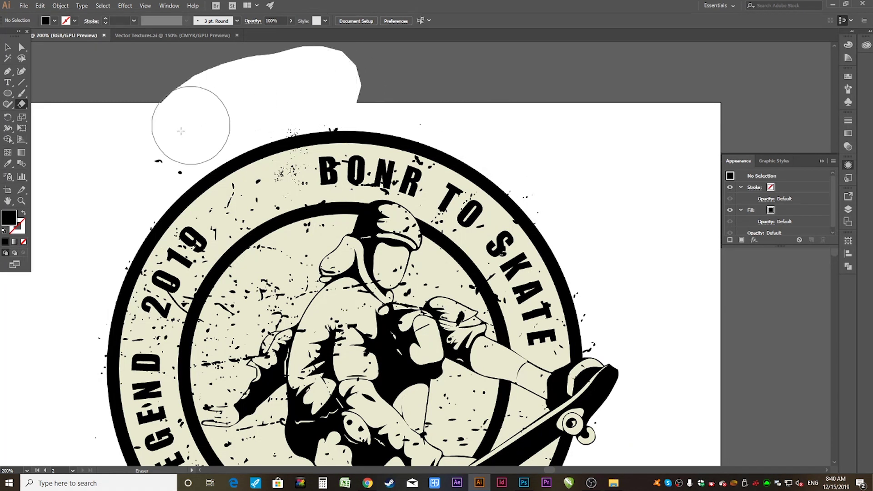
- Review the cleaned right badge and return to the Selection tool
scroll(582, 176, down, 3)
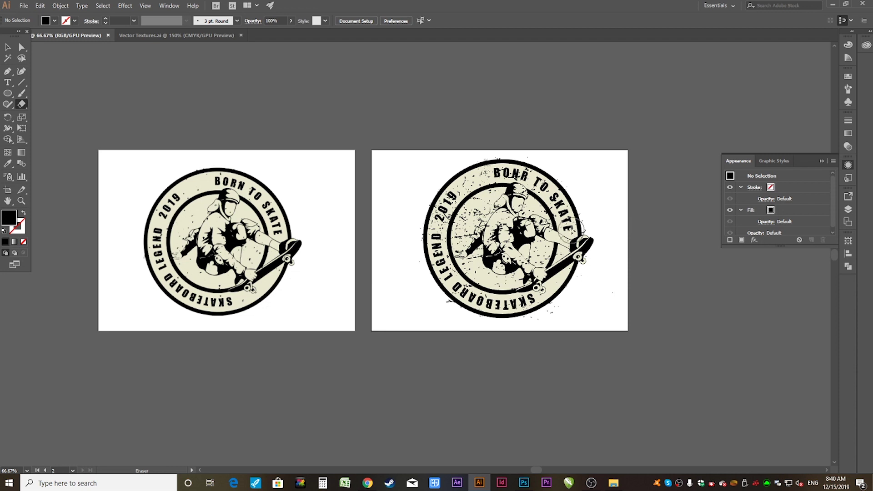
scroll(471, 273, up, 2)
scroll(479, 219, up, 2)
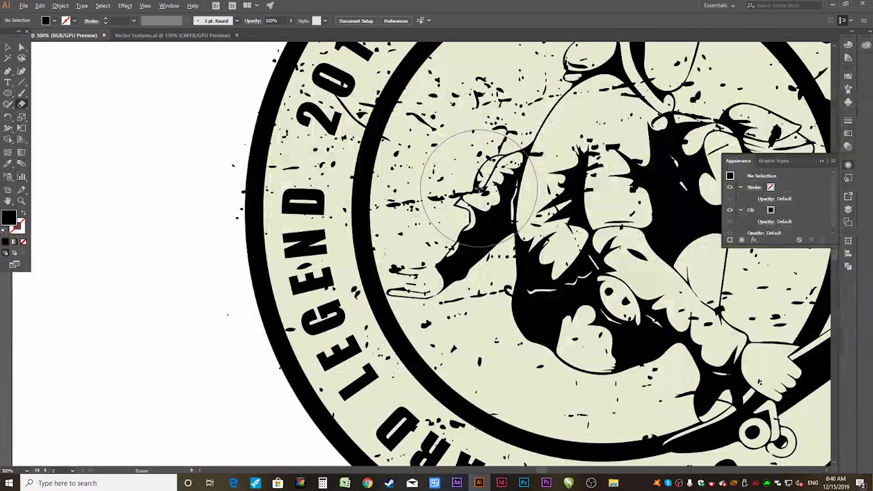
scroll(480, 189, down, 4)
scroll(387, 232, up, 2)
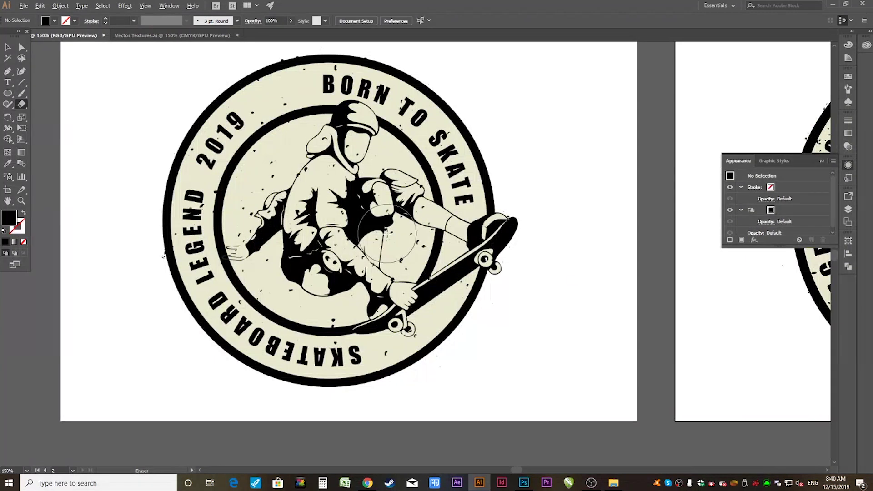
scroll(387, 232, down, 4)
scroll(590, 214, up, 2)
click(8, 48)
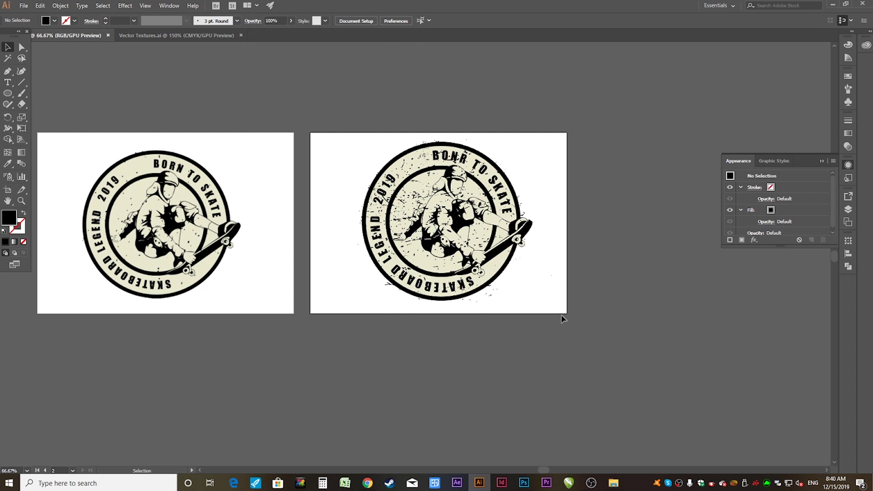
click(529, 486)
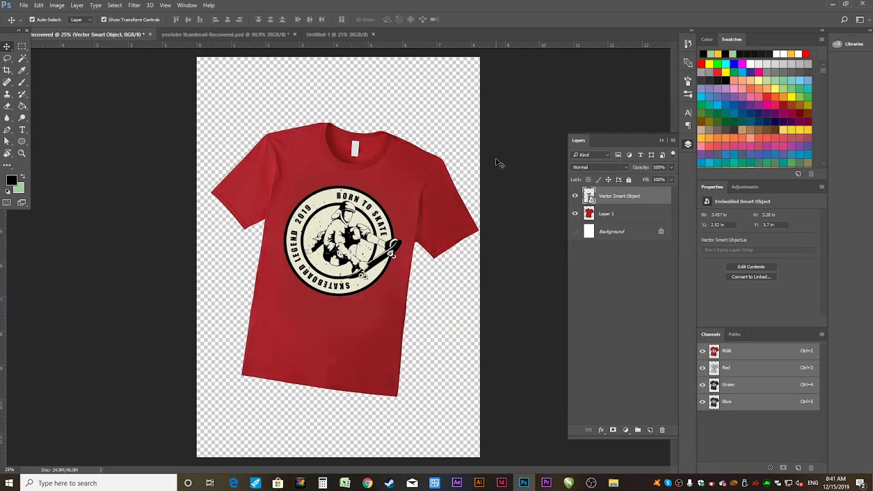
click(500, 163)
drag(454, 143, 291, 288)
click(415, 317)
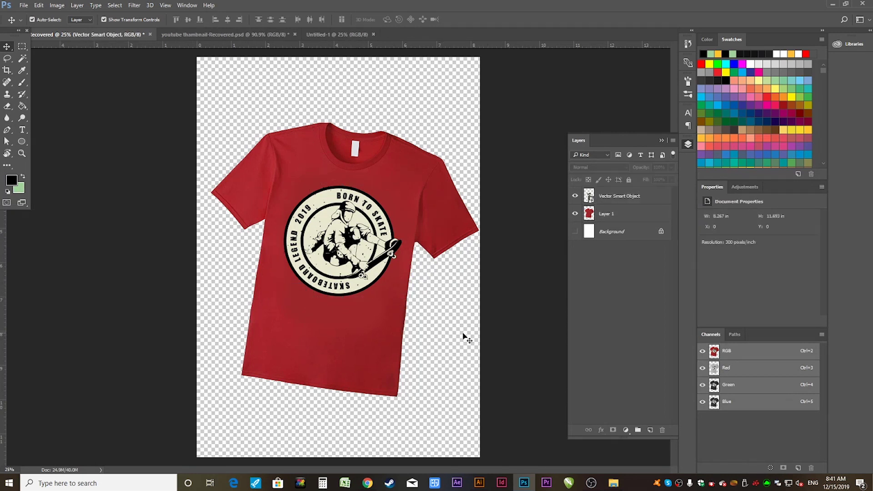
scroll(455, 294, down, 1)
scroll(221, 300, down, 1)
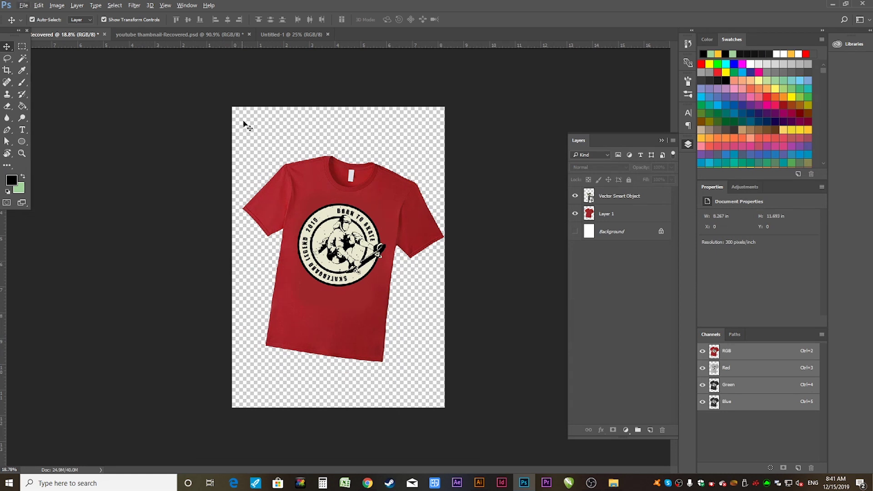
drag(241, 120, 441, 296)
scroll(329, 294, up, 1)
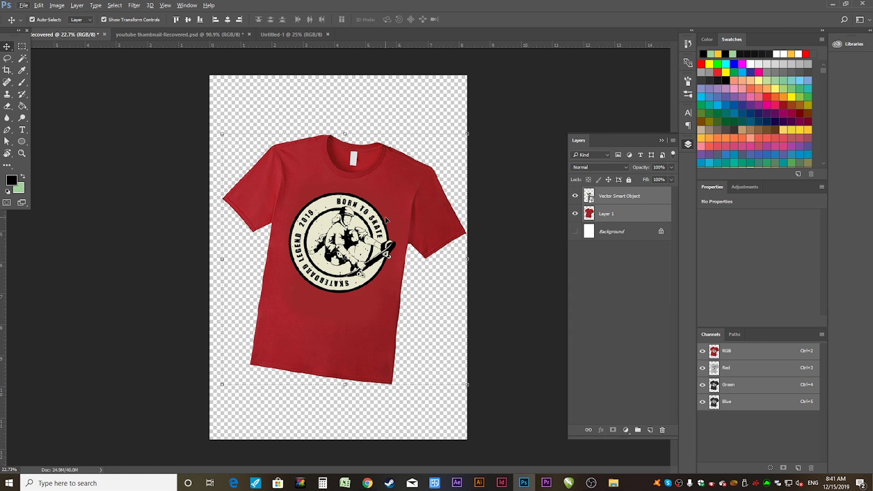
click(426, 127)
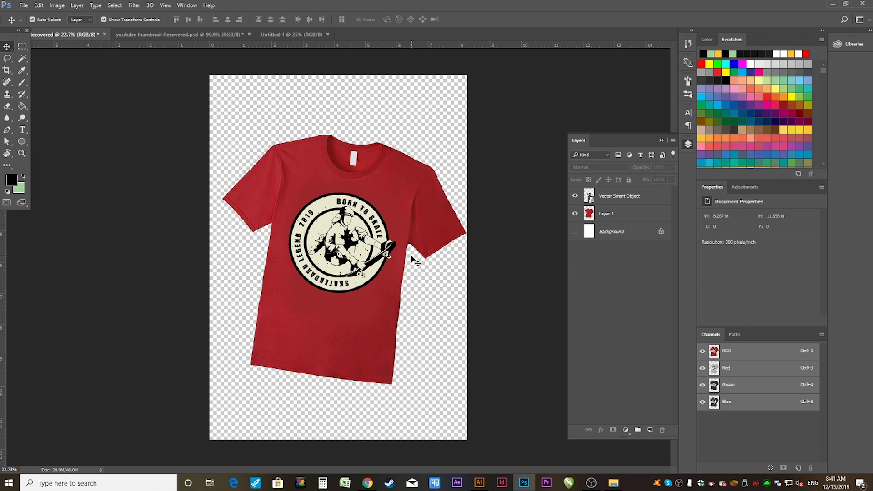
click(480, 487)
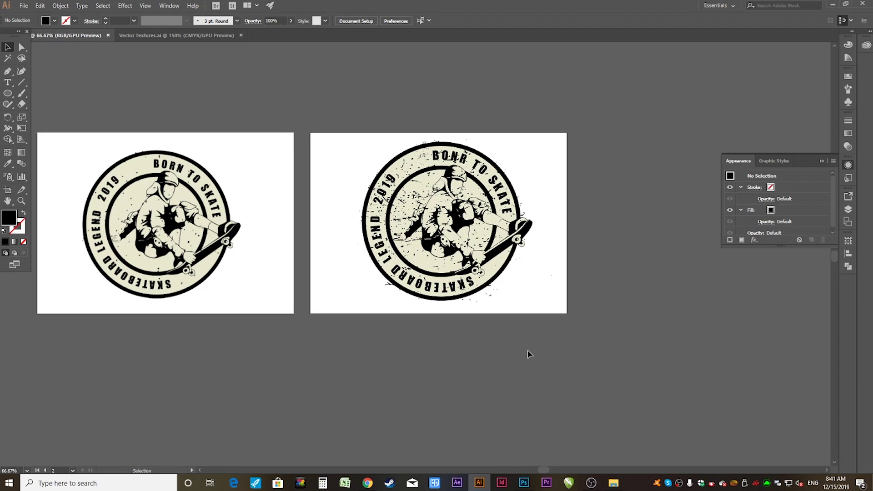